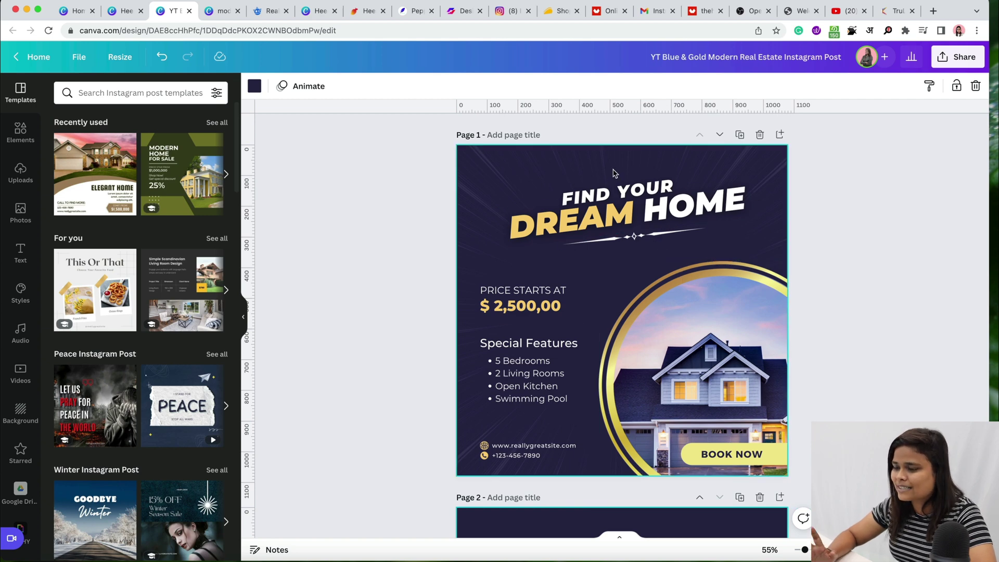
Step: Create a new blank Instagram Post design from the Canva home page
scroll(581, 234, "down", 1)
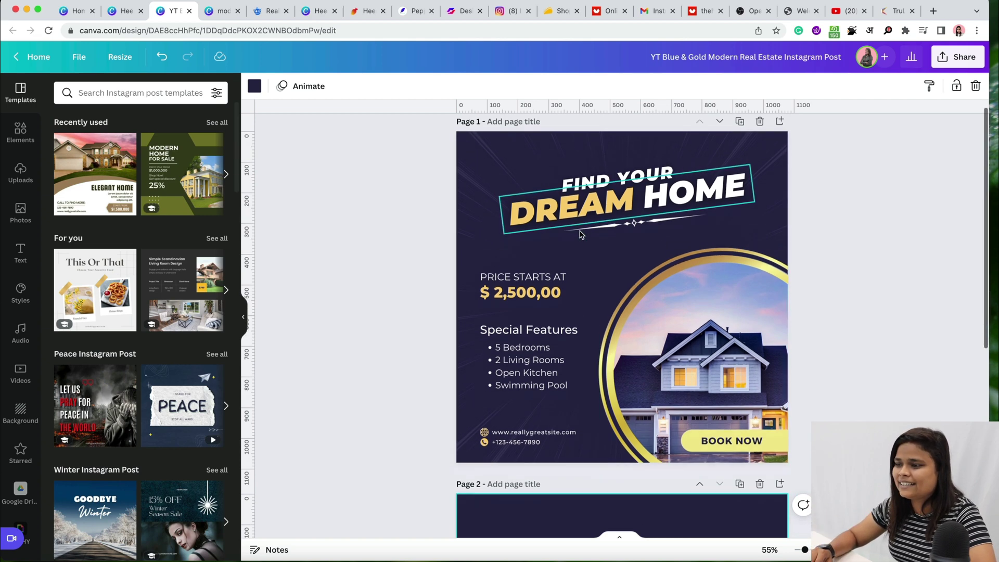
scroll(588, 229, "down", 6)
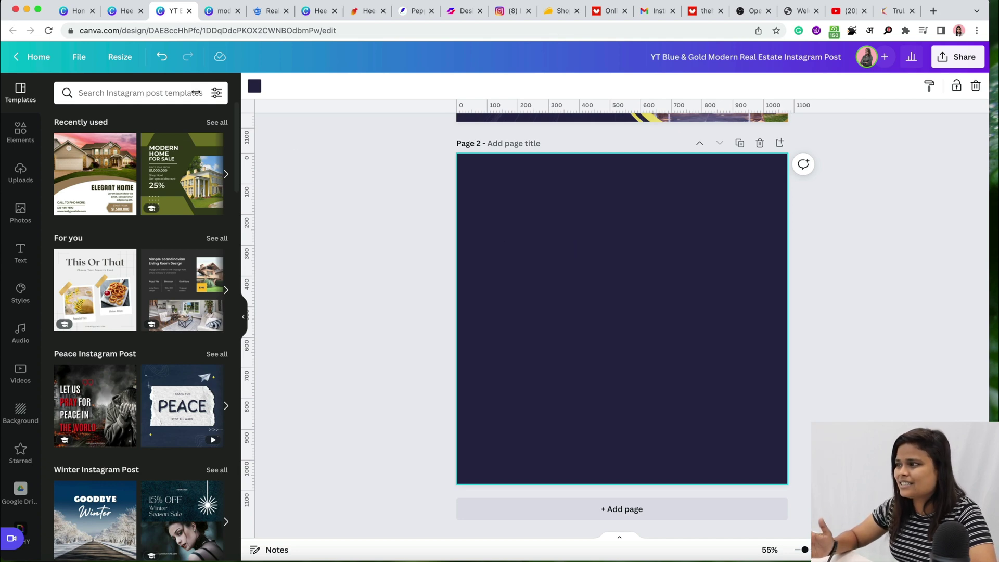
left_click(66, 11)
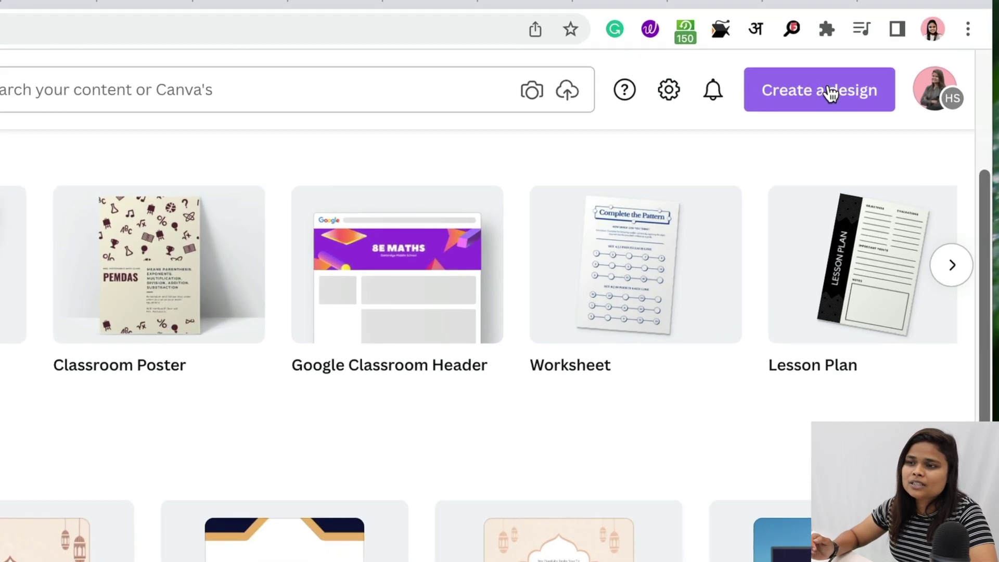
left_click(831, 93)
type("insta")
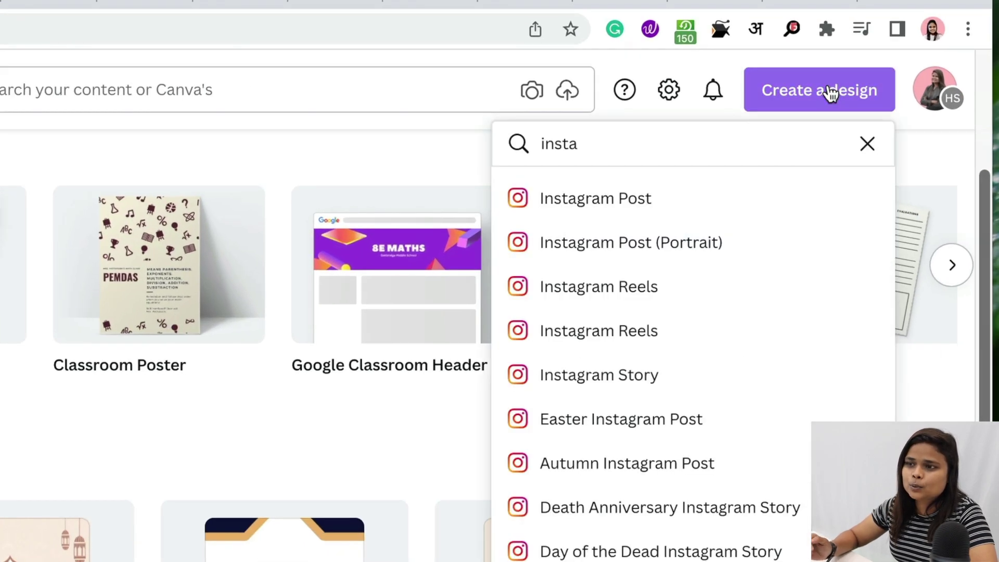
left_click(640, 208)
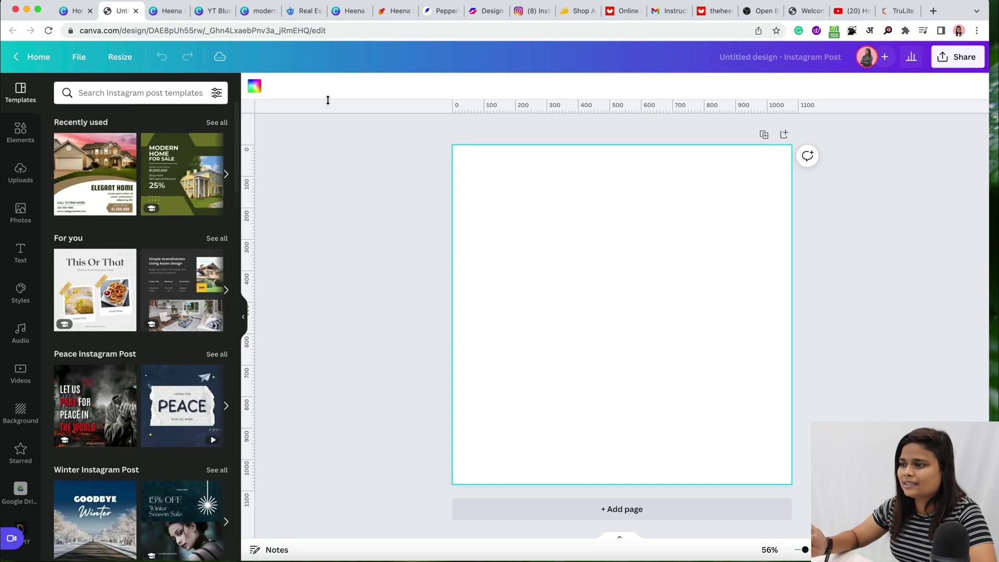
Step: Return to the "YT Blue & Gold Modern Real Estate Instagram Post" design and inspect the hex code of page 2's background color
left_click(255, 86)
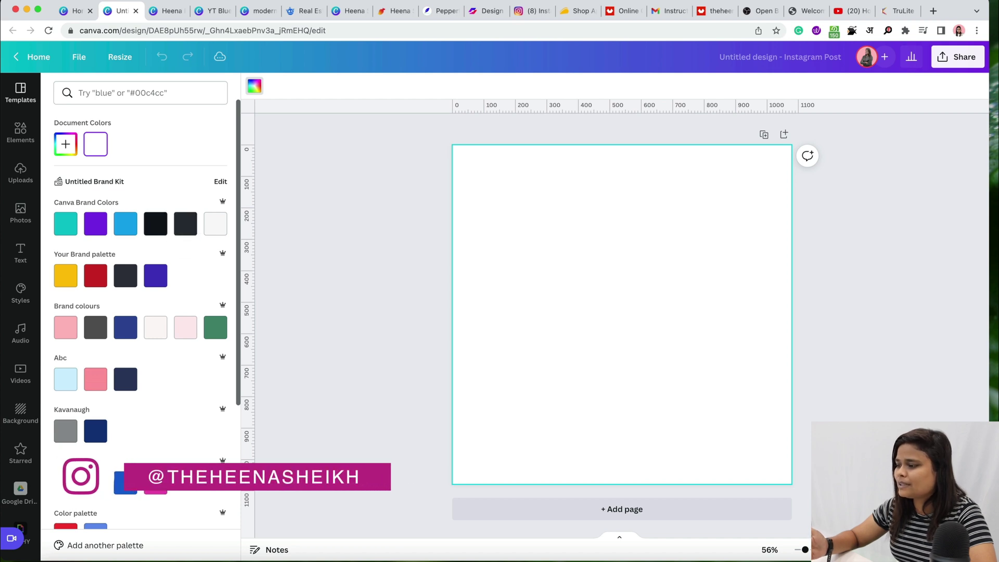
left_click(173, 12)
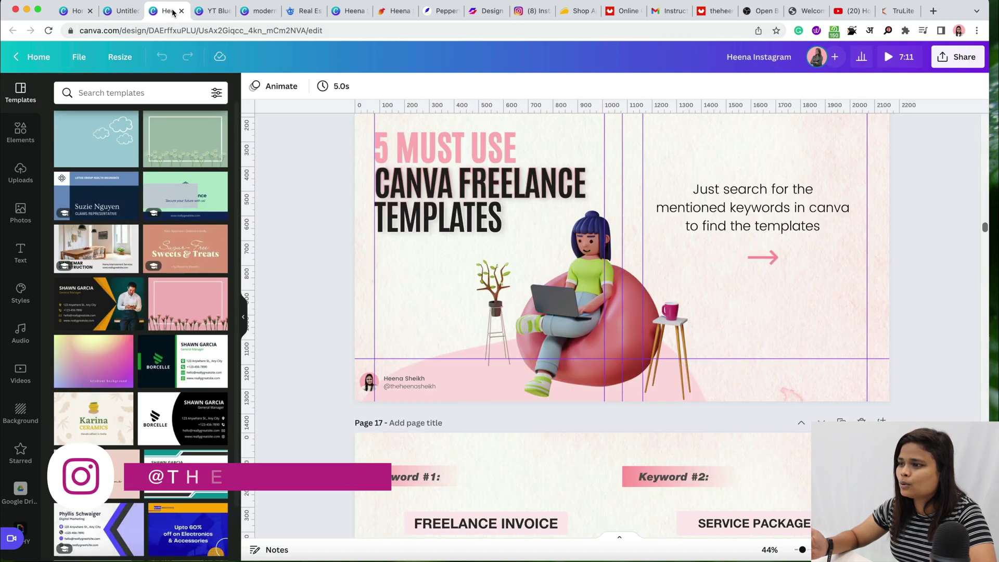
left_click(216, 13)
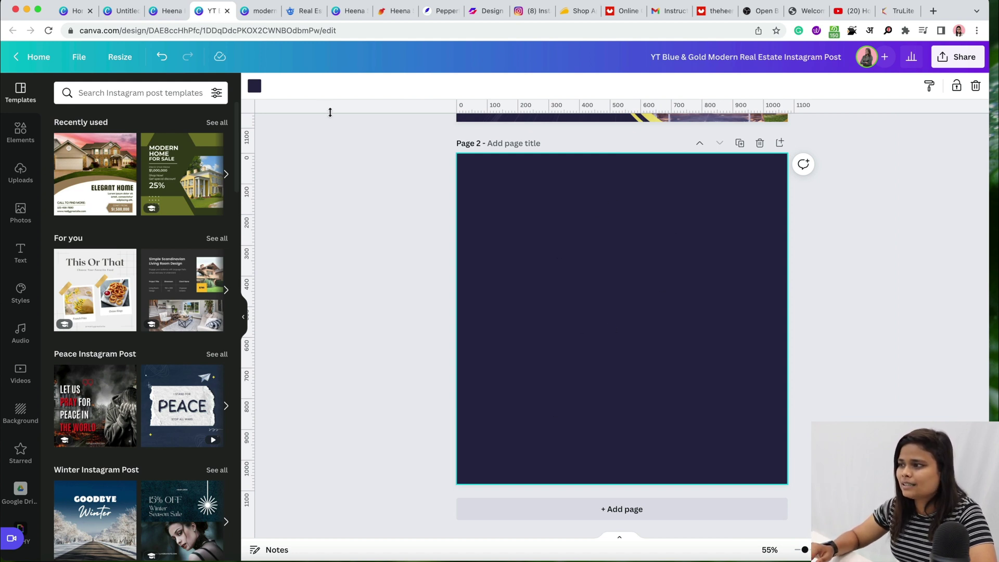
left_click(255, 87)
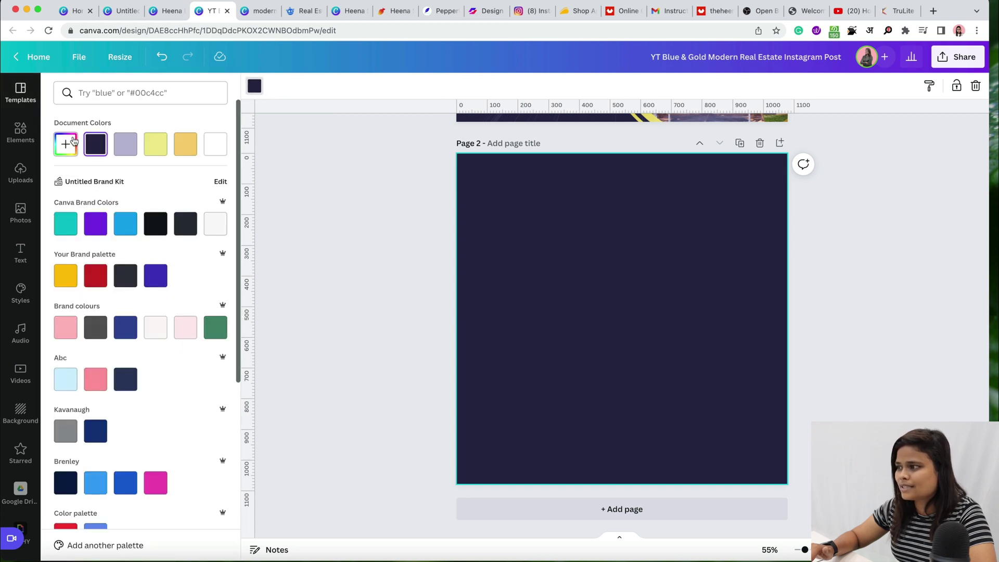
left_click(61, 147)
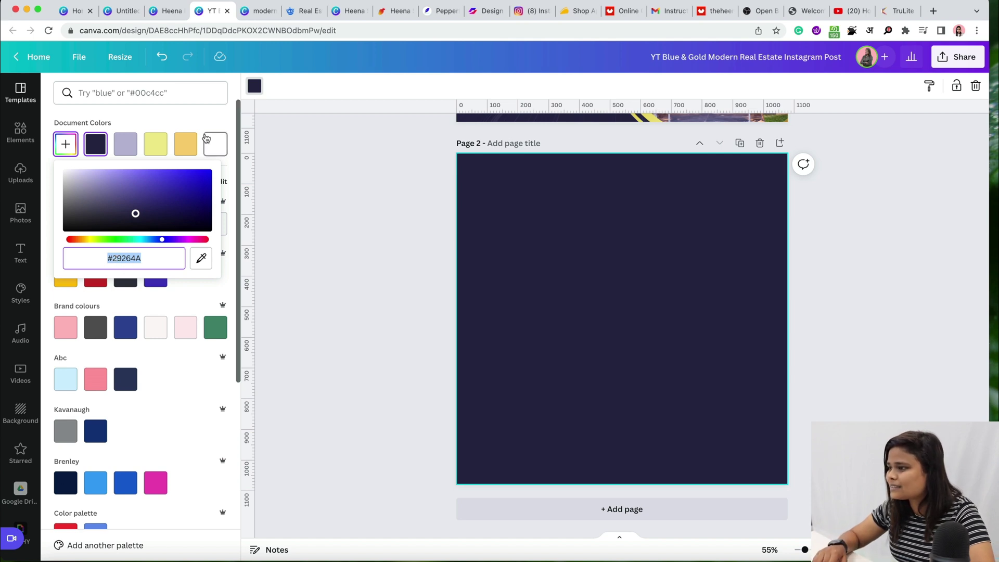
left_click(195, 118)
left_click(363, 220)
Step: Add a text box reading "FIND your" to the empty page 2 and move it up into the page's upper half
scroll(363, 221, "up", 6)
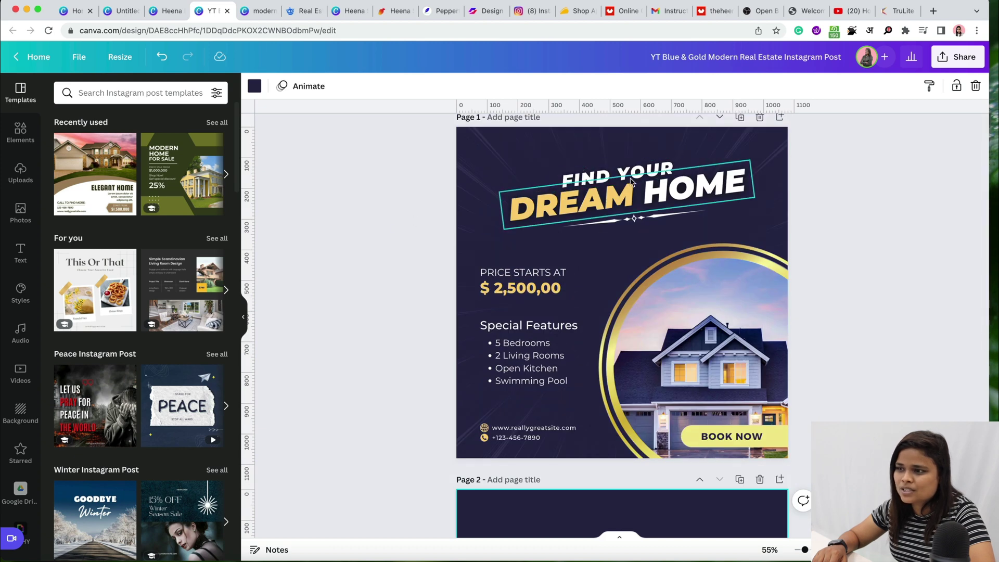
scroll(621, 182, "down", 6)
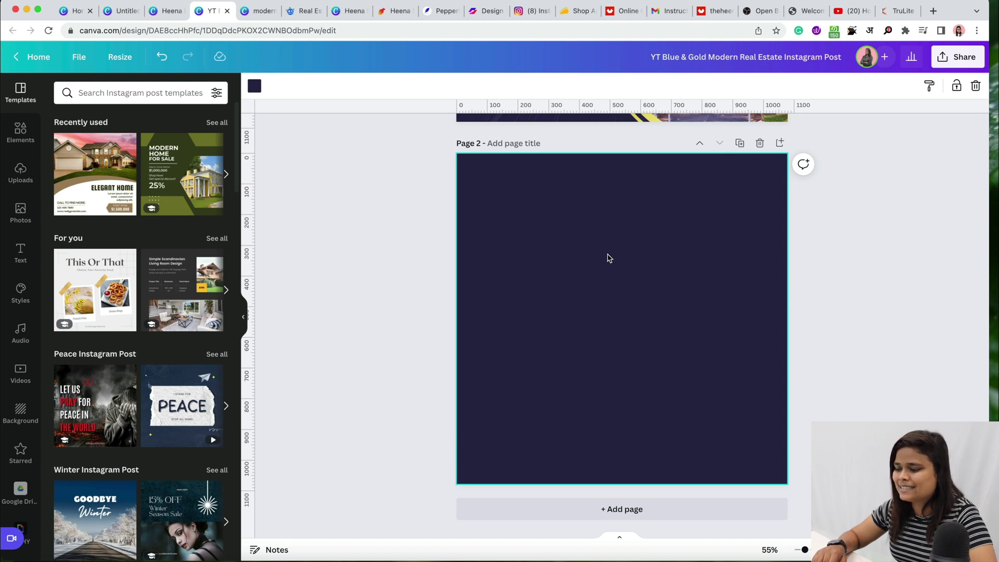
key("t")
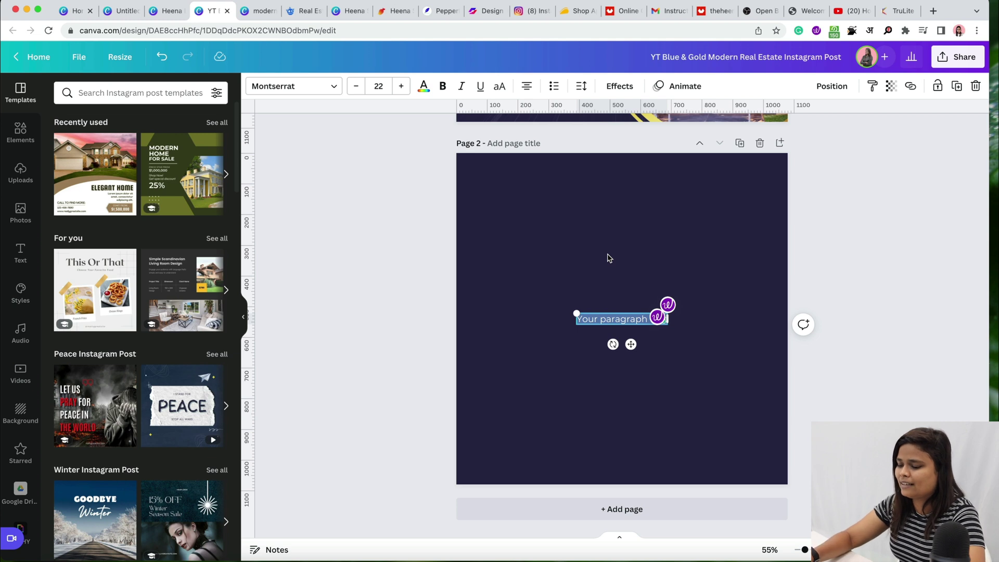
type("FIND")
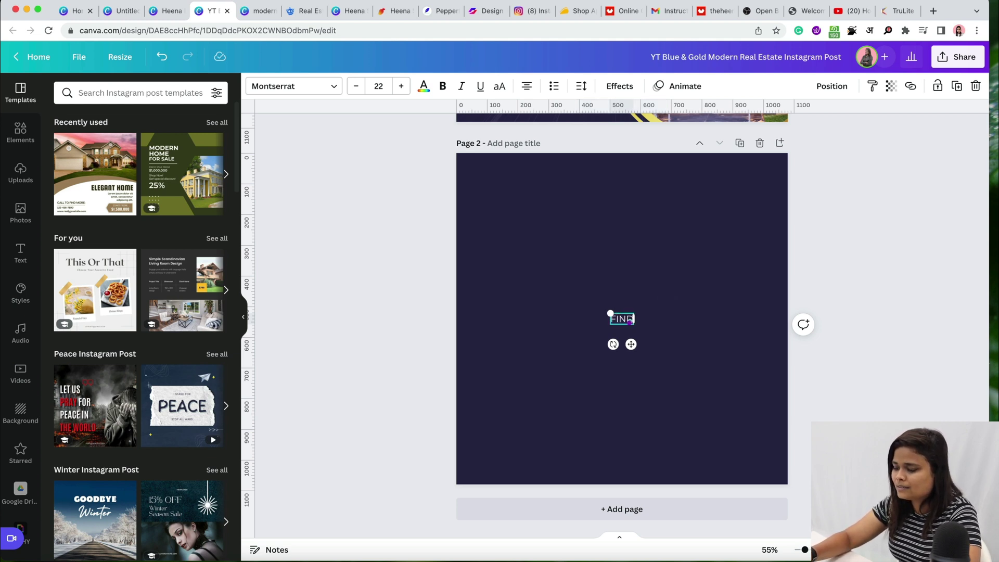
type(" you")
scroll(622, 323, "up", 1)
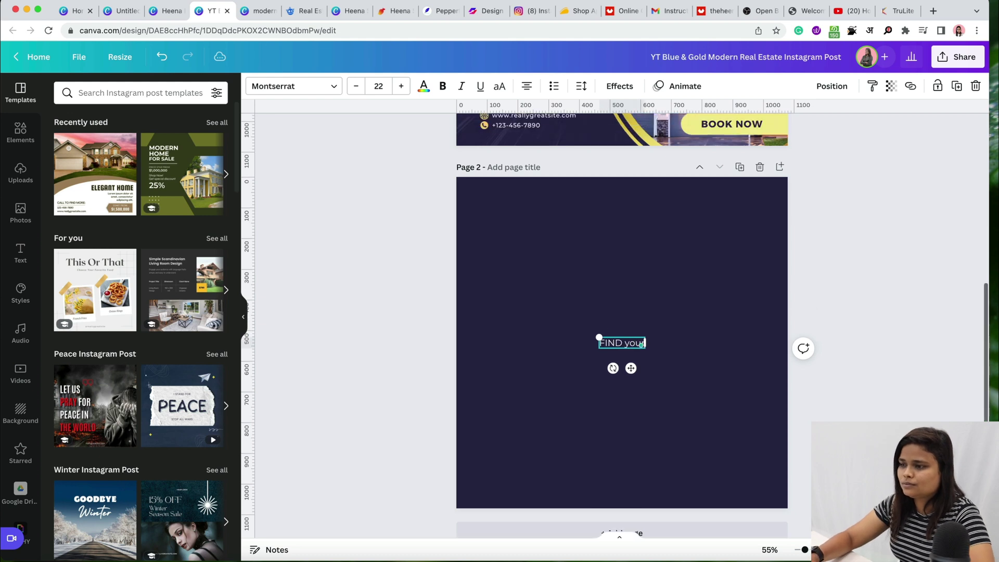
scroll(660, 185, "up", 10)
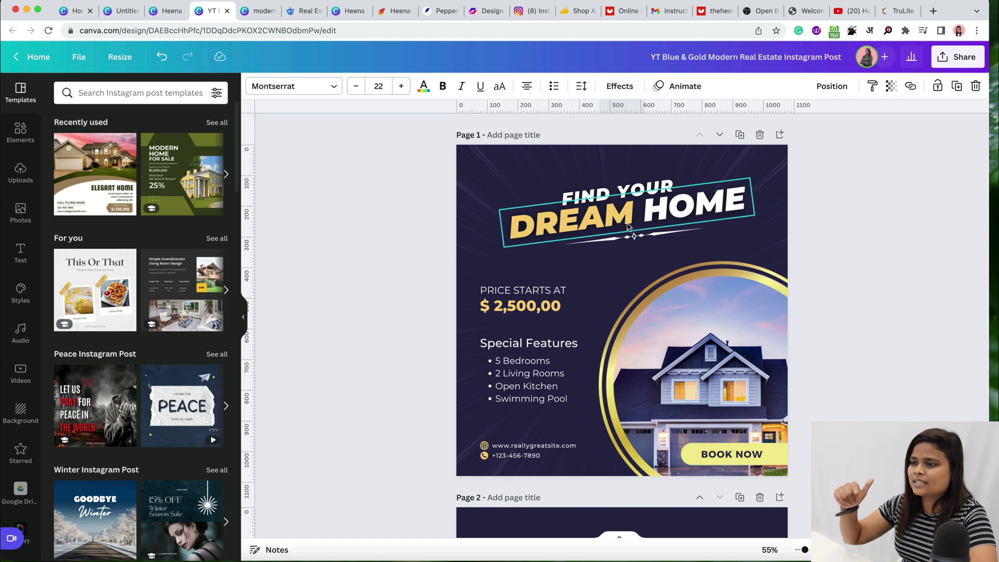
scroll(627, 226, "down", 10)
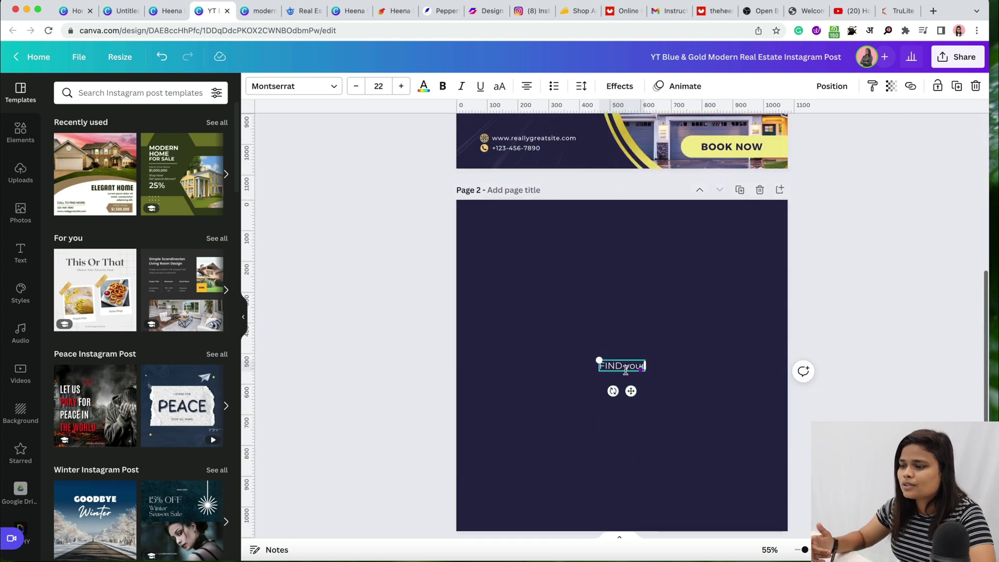
left_click(707, 360)
left_click(634, 364)
left_click_drag(634, 365, 632, 294)
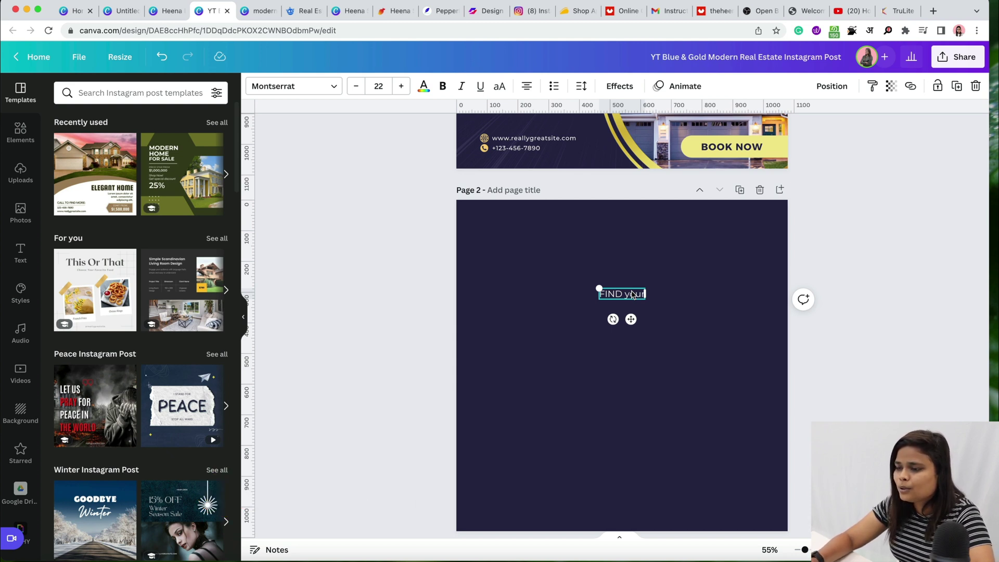
Step: Duplicate the "FIND your" text, place the copy just below it and replace its wording with "Dream Home"
key("super+d")
left_click_drag(639, 305, 631, 324)
left_click(633, 320)
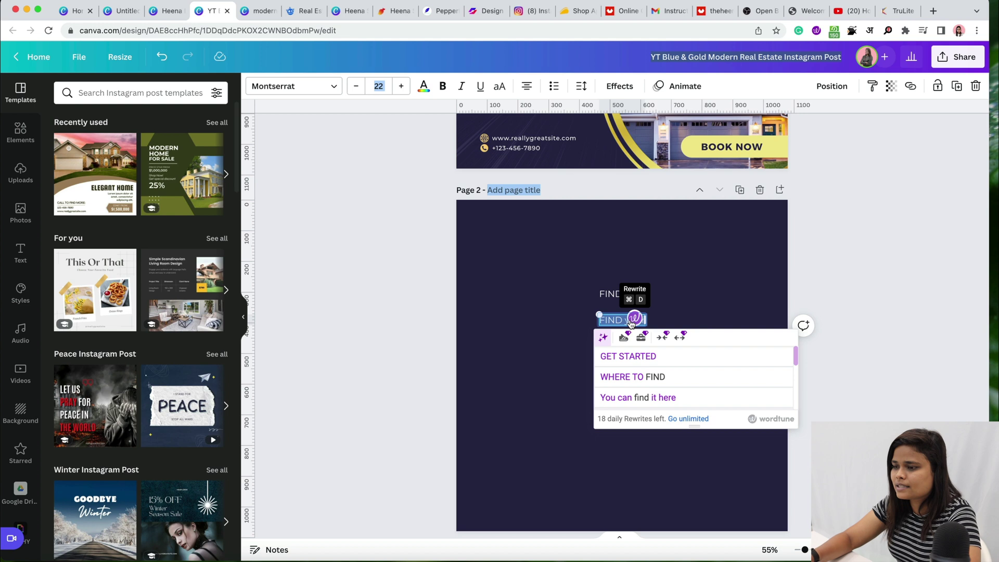
left_click(624, 319)
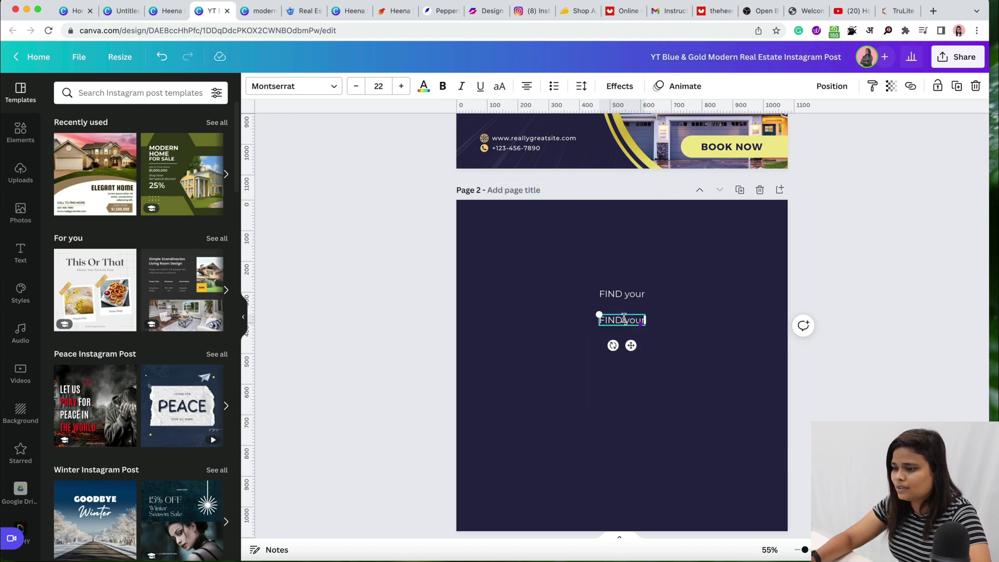
triple_click(624, 319)
key("BackSpace")
type("Dr")
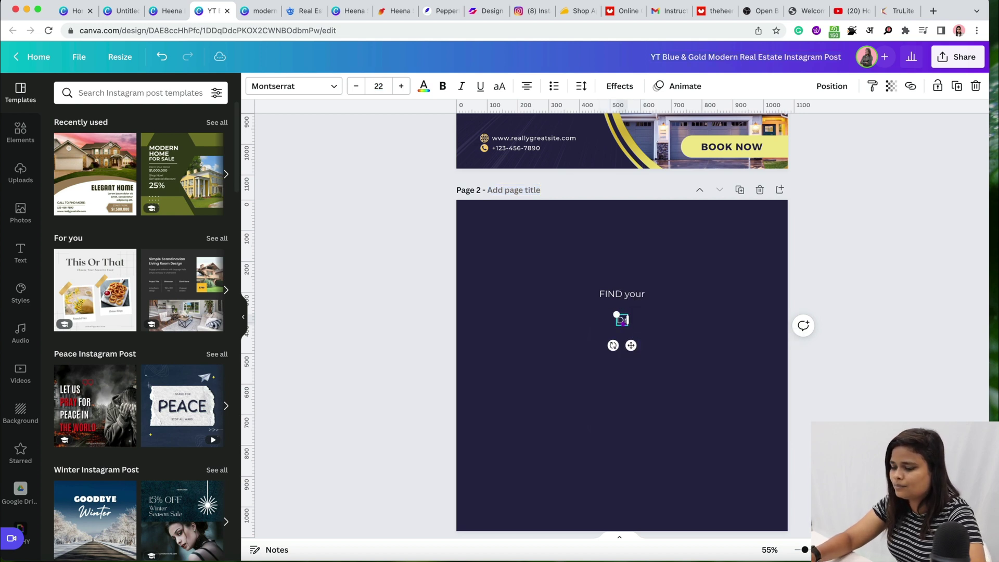
type("eam Home")
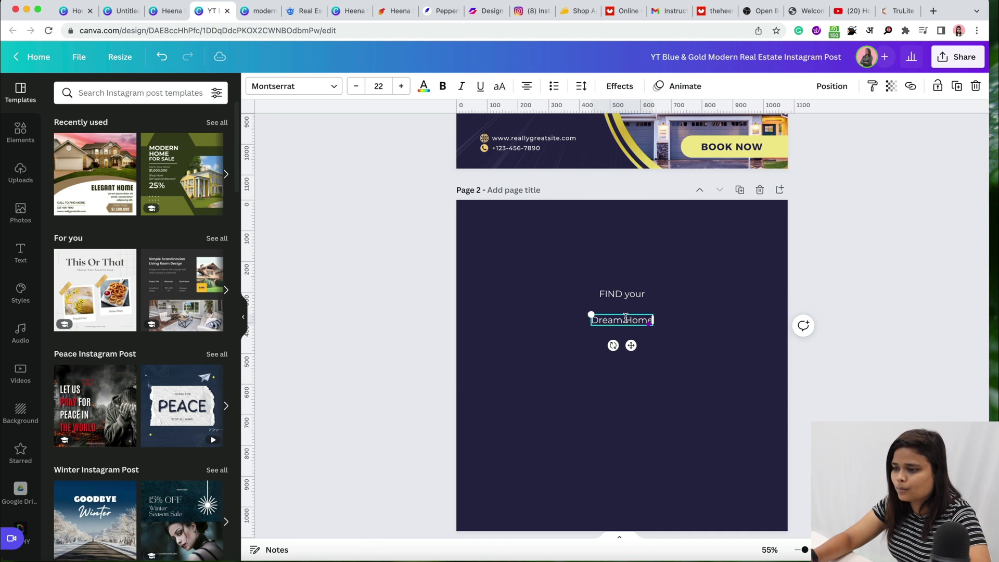
left_click(705, 326)
Step: Set the "FIND your" text to the Montserrat Extra-Bold font in uppercase
left_click(617, 294)
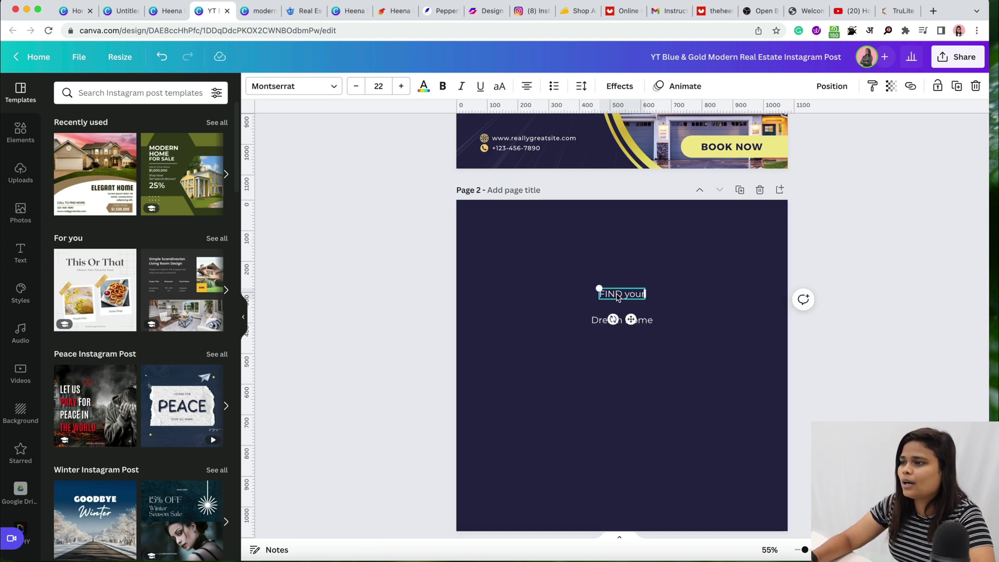
scroll(616, 295, "down", 1)
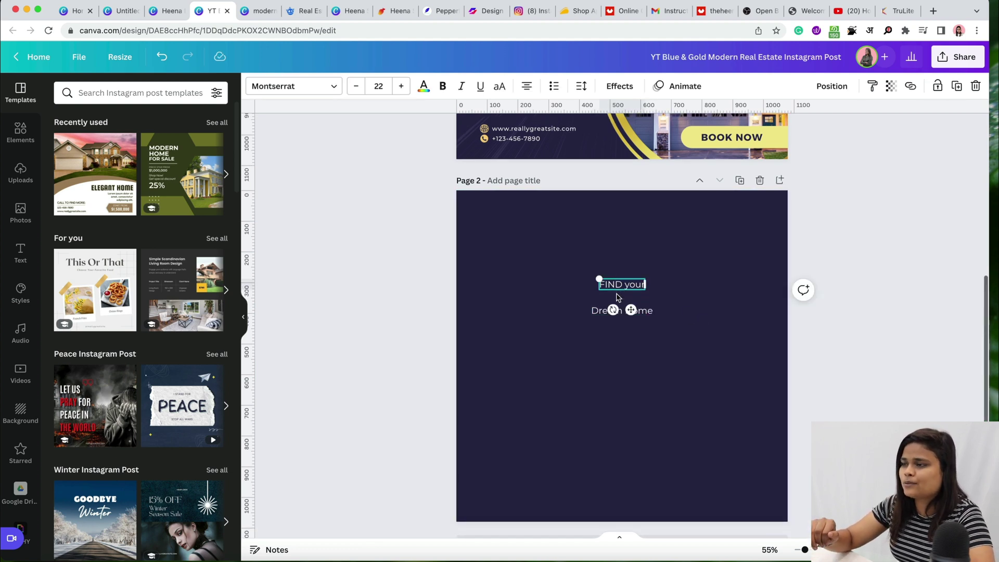
left_click(290, 93)
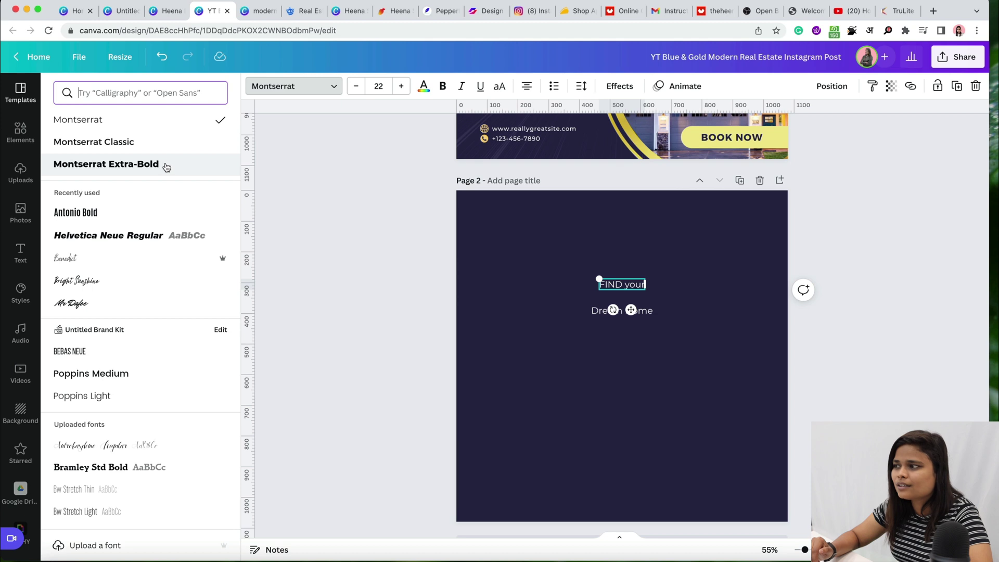
left_click(167, 166)
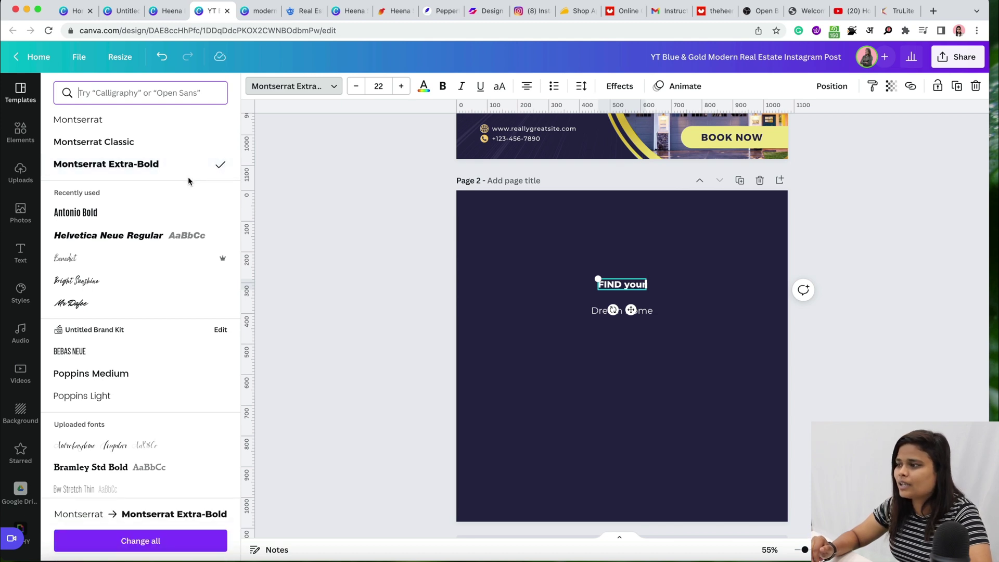
left_click(501, 89)
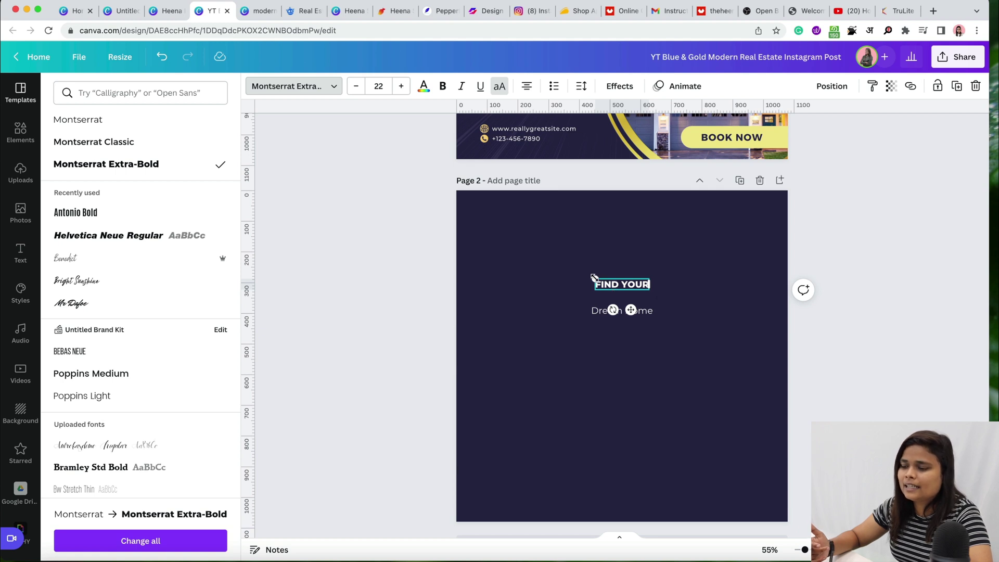
Step: Enlarge the "FIND YOUR" text to about size 44.5, shift it slightly right above "Dream Home" and italicize it
left_click_drag(593, 278, 540, 267)
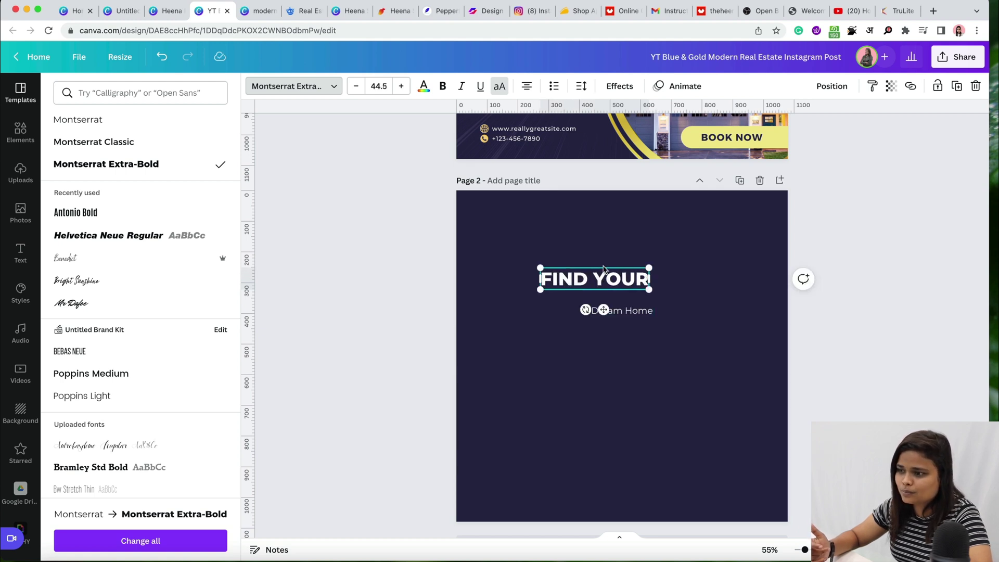
left_click_drag(608, 282, 621, 282)
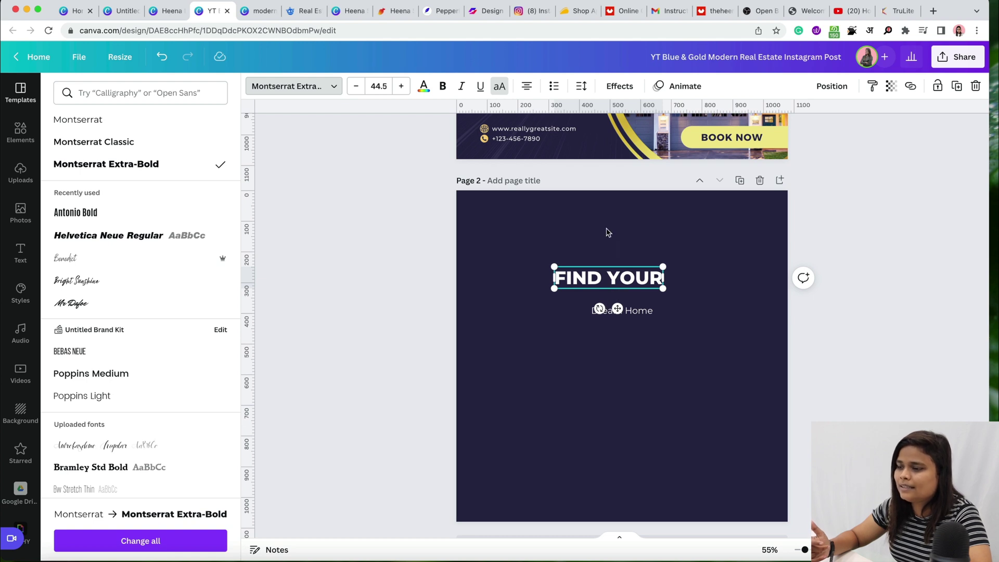
left_click(463, 87)
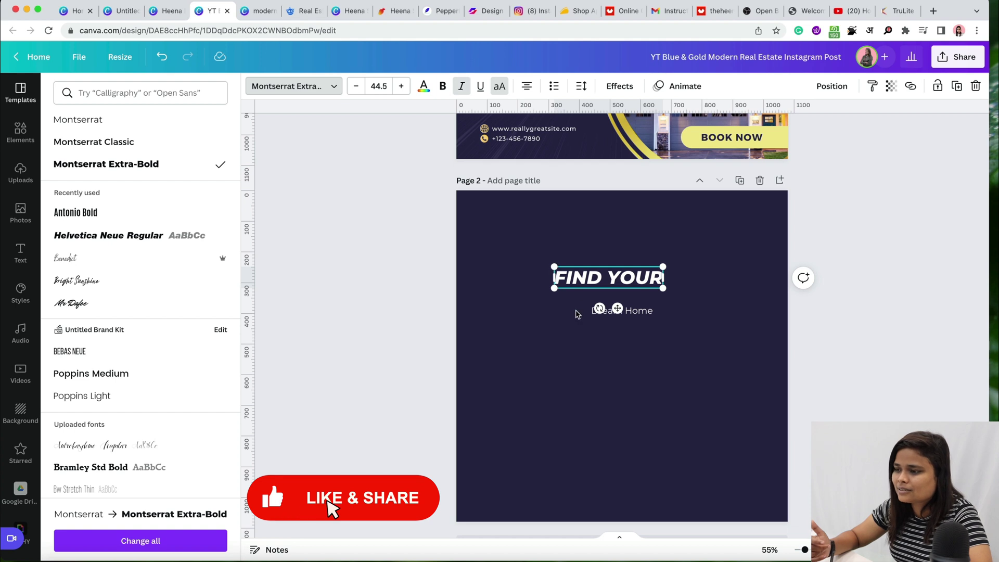
left_click(611, 320)
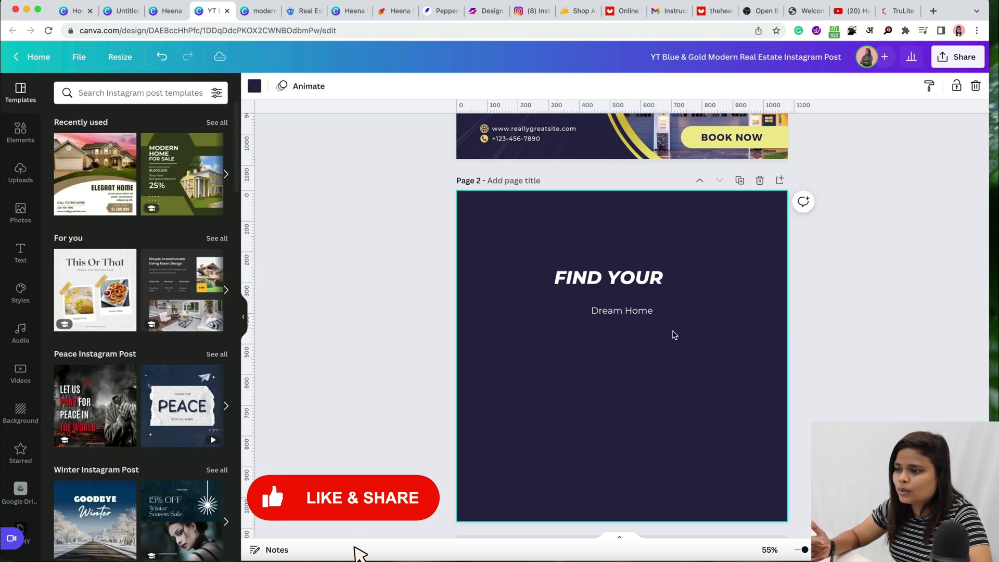
Step: Set the "Dream Home" text to the Montserrat Extra-Bold font in uppercase
left_click(593, 309)
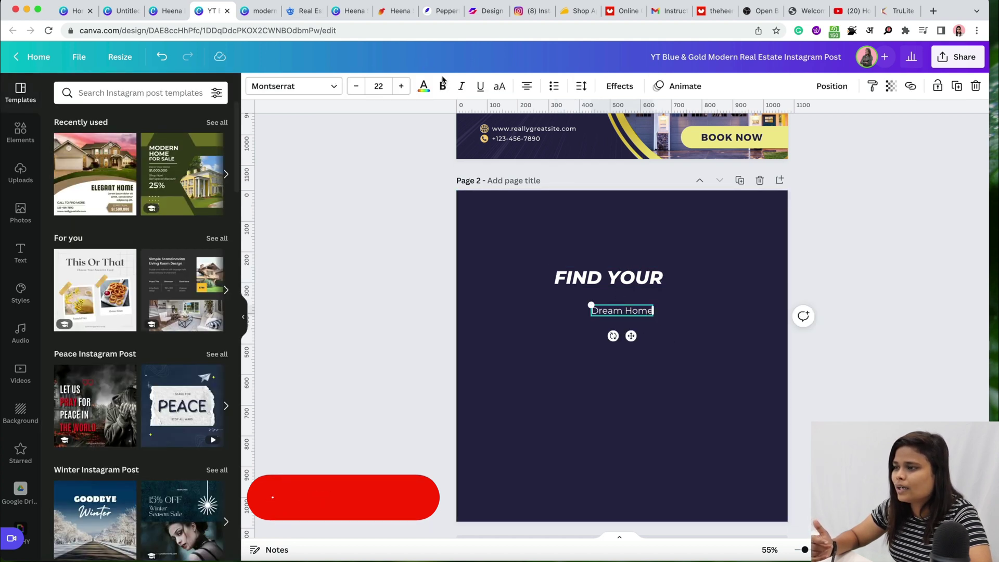
left_click(316, 87)
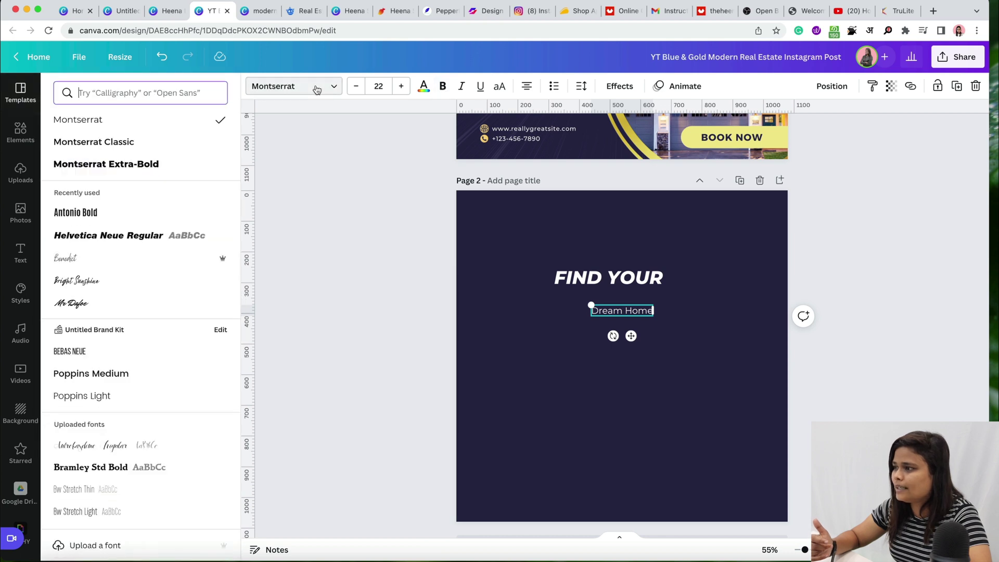
left_click(146, 174)
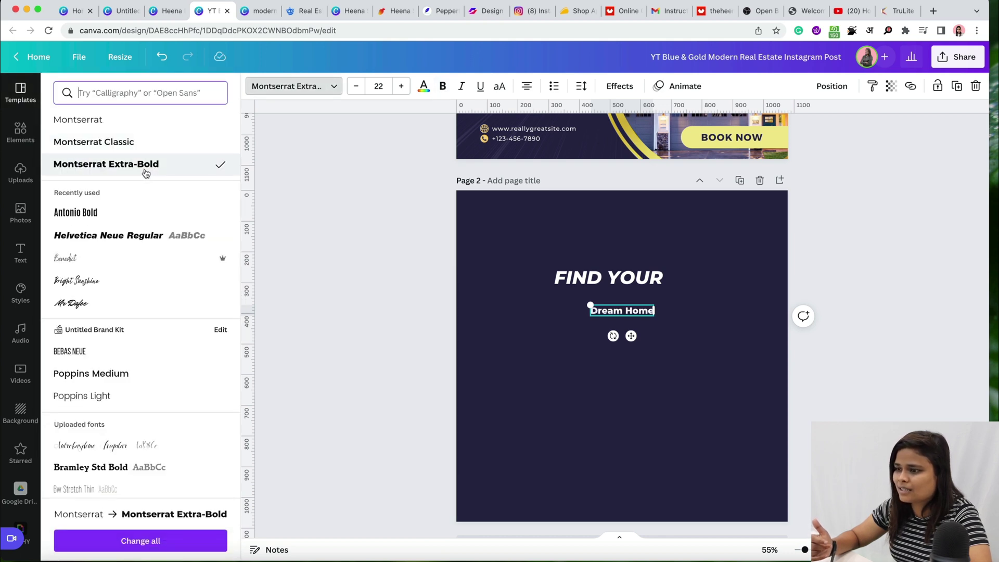
left_click(499, 87)
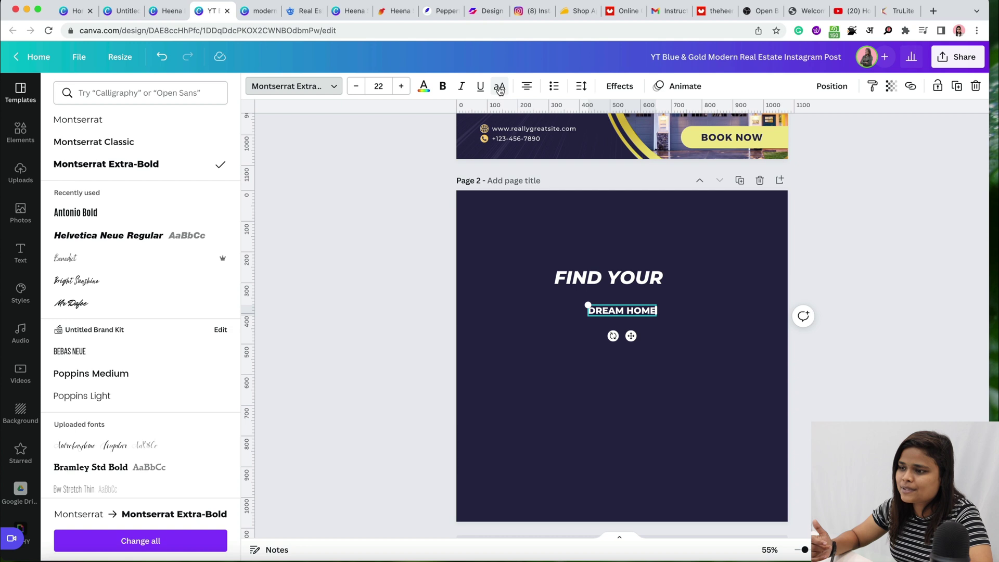
Step: Make the "DREAM HOME" text bold and italic and enlarge it to about size 46.2
left_click(443, 86)
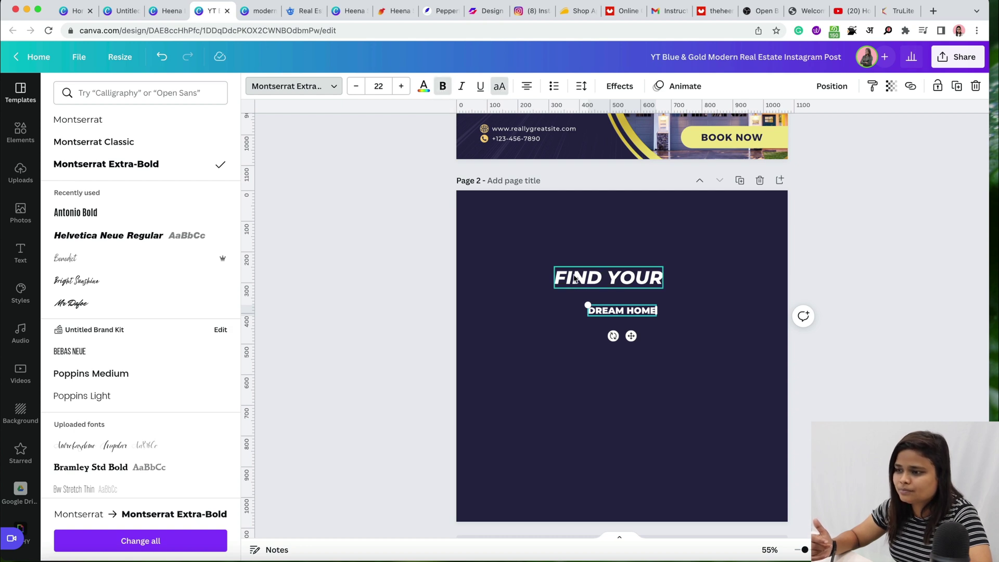
left_click_drag(588, 306, 523, 292)
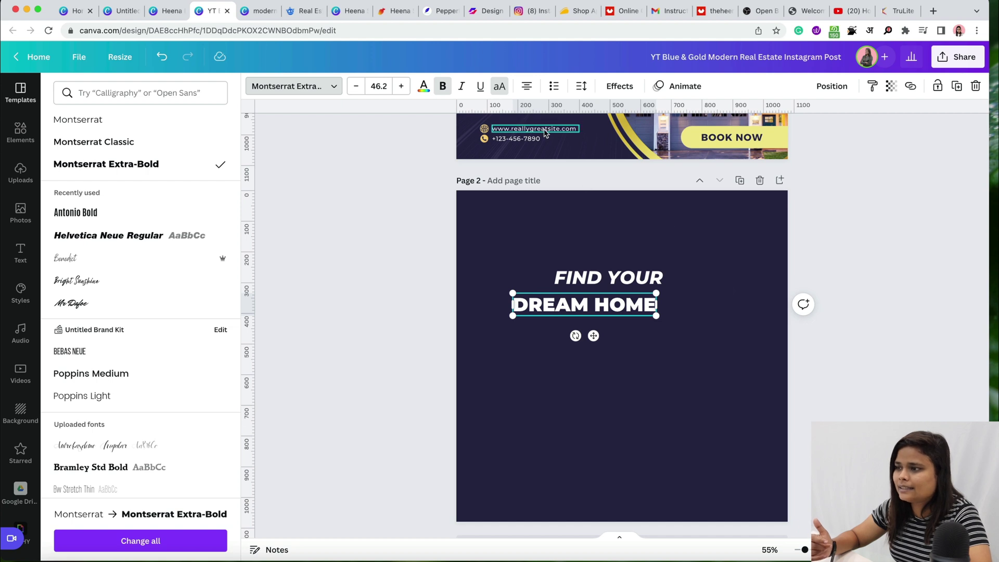
left_click(461, 86)
Step: Color only the word "DREAM" in the page 2 headline with the gold document color
scroll(717, 311, "up", 6)
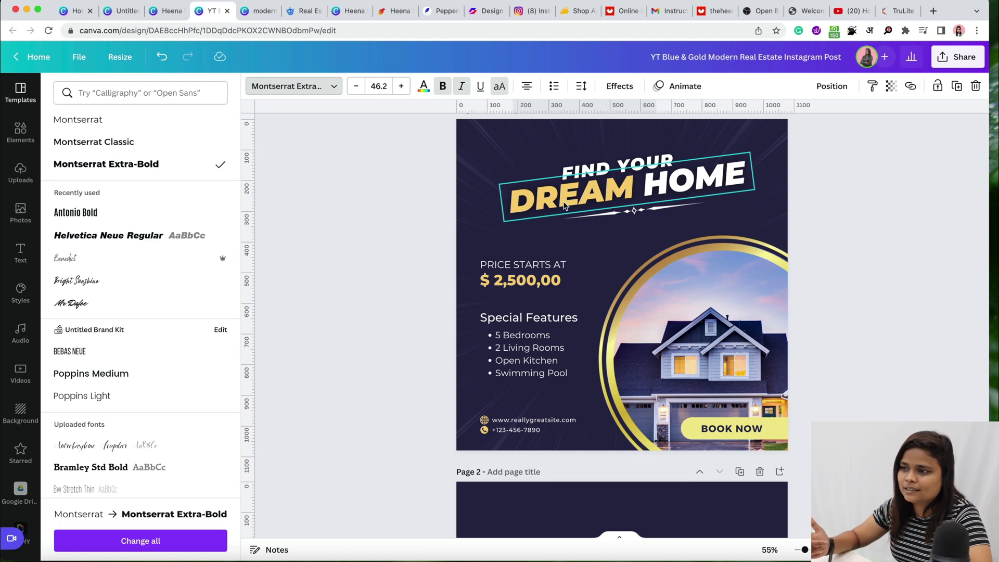
scroll(677, 193, "down", 6)
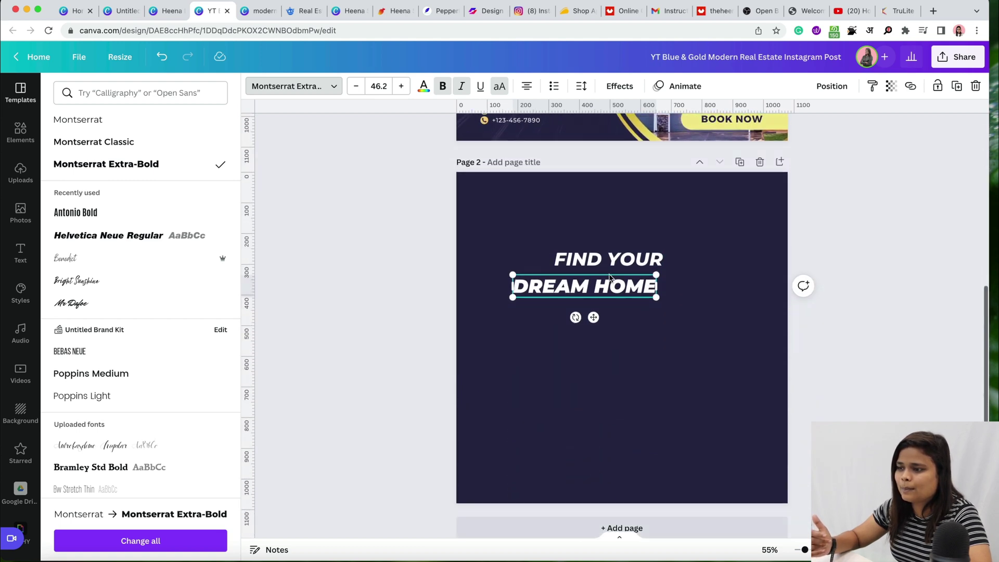
left_click(585, 290)
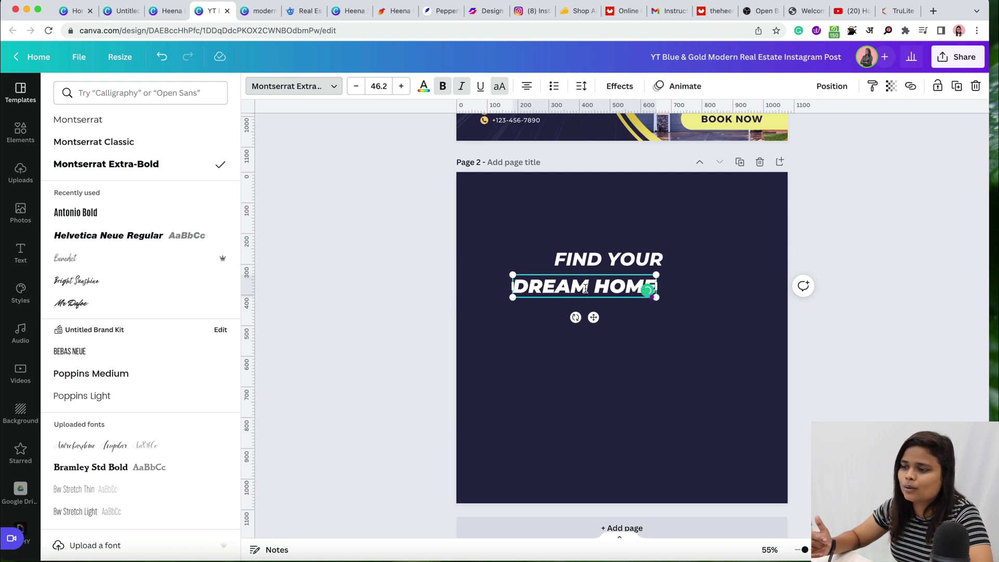
left_click_drag(586, 289, 519, 285)
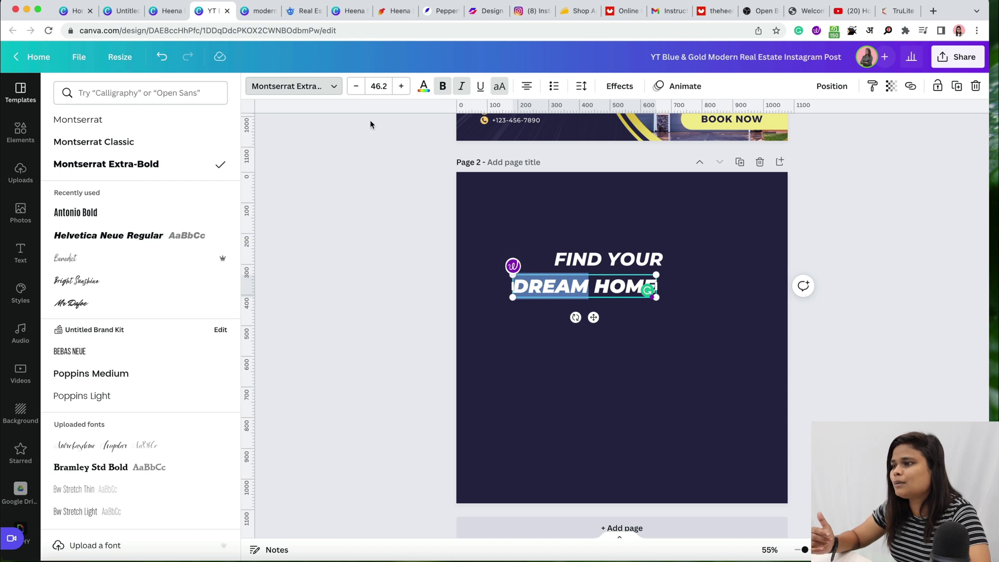
left_click(423, 88)
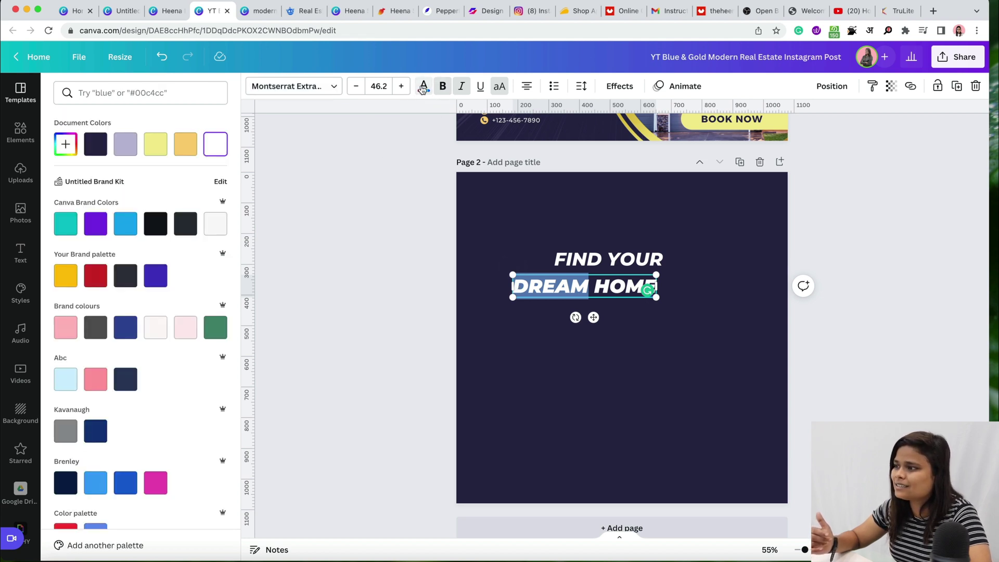
left_click(185, 146)
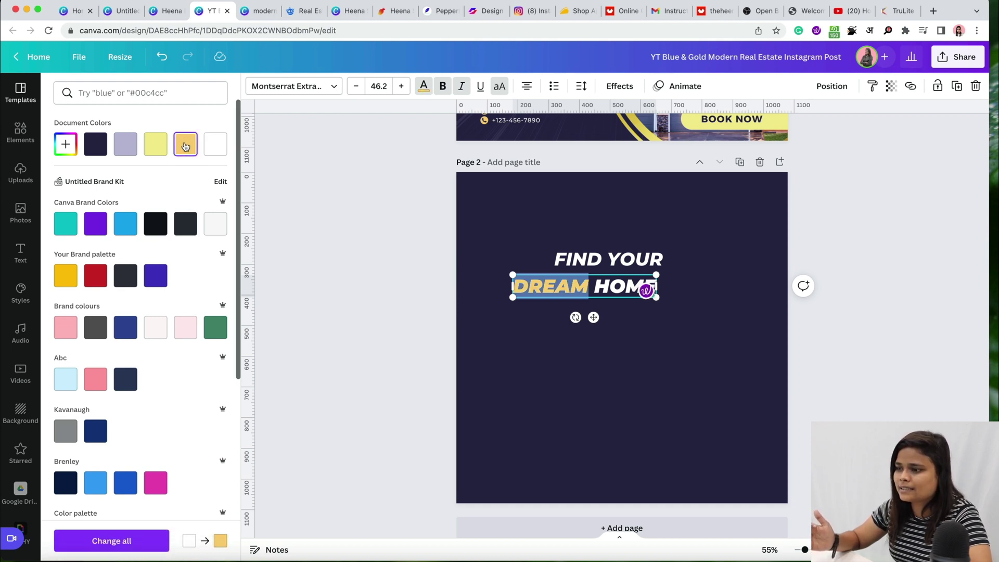
left_click(620, 328)
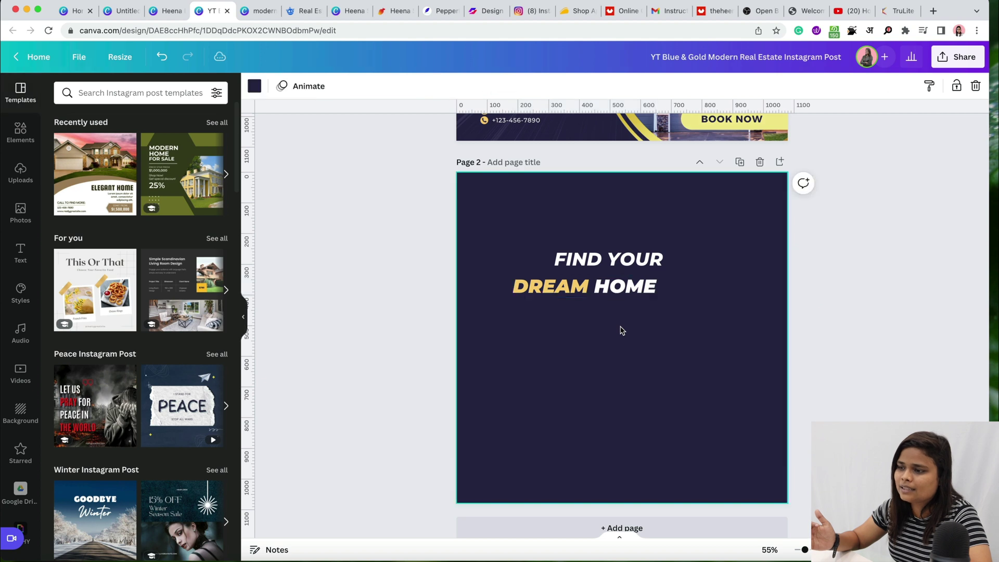
Step: Rotate "FIND YOUR" and "DREAM HOME" on page 2 slightly counter-clockwise to match the slant of the page 1 headline
scroll(620, 330, "up", 5)
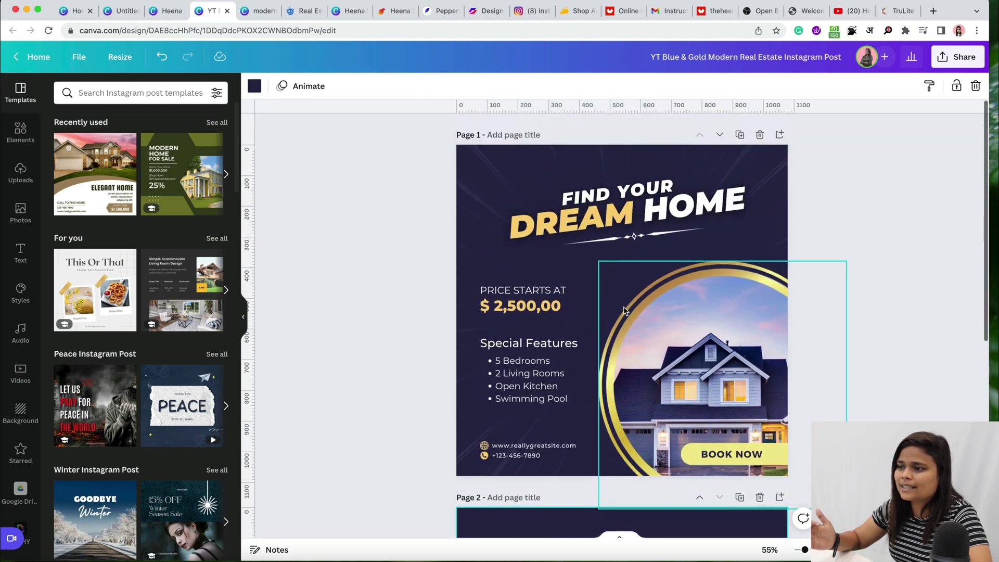
left_click(628, 196)
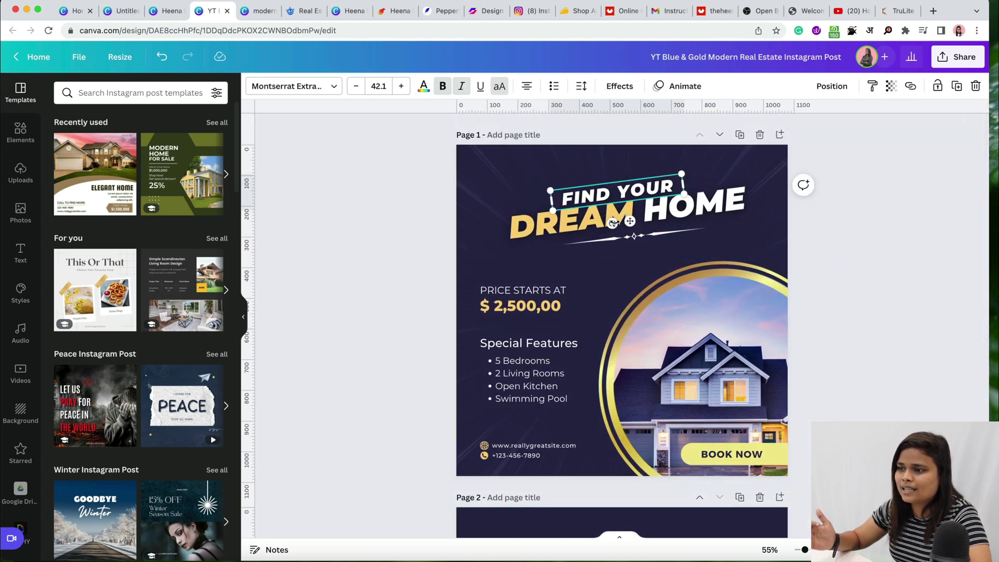
left_click_drag(613, 222, 615, 222)
scroll(607, 241, "down", 5)
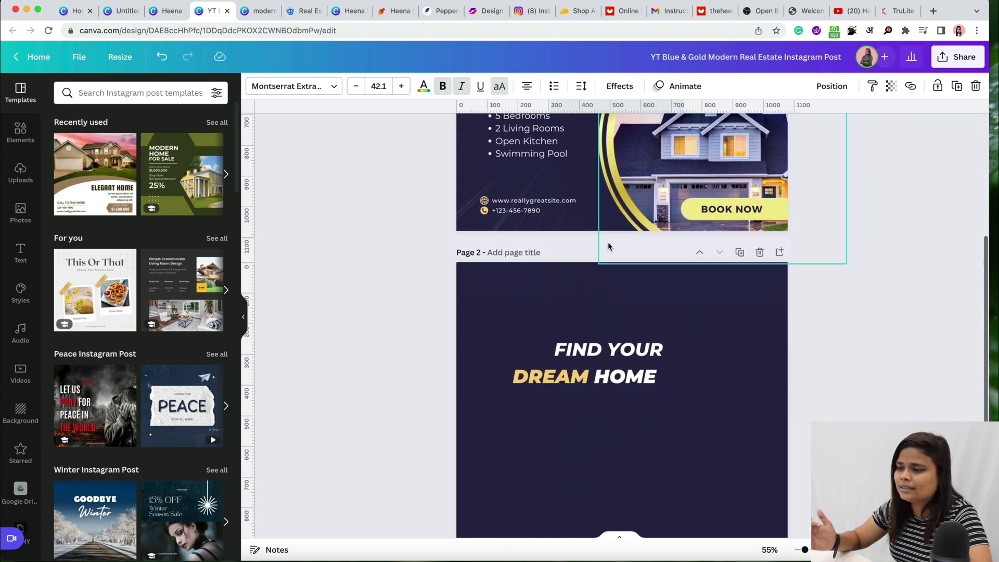
left_click(604, 356)
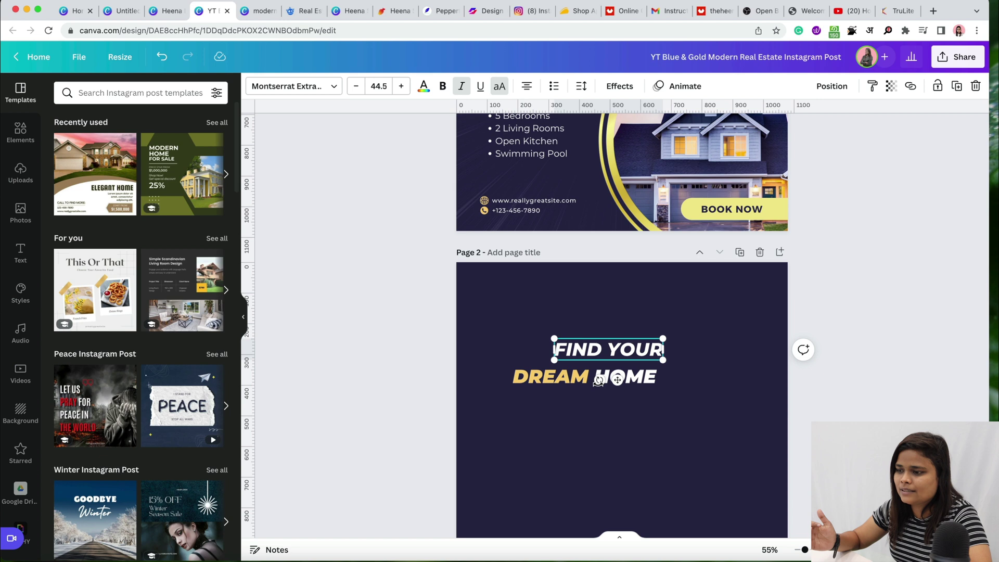
left_click_drag(598, 380, 629, 383)
left_click(636, 384)
left_click(619, 354)
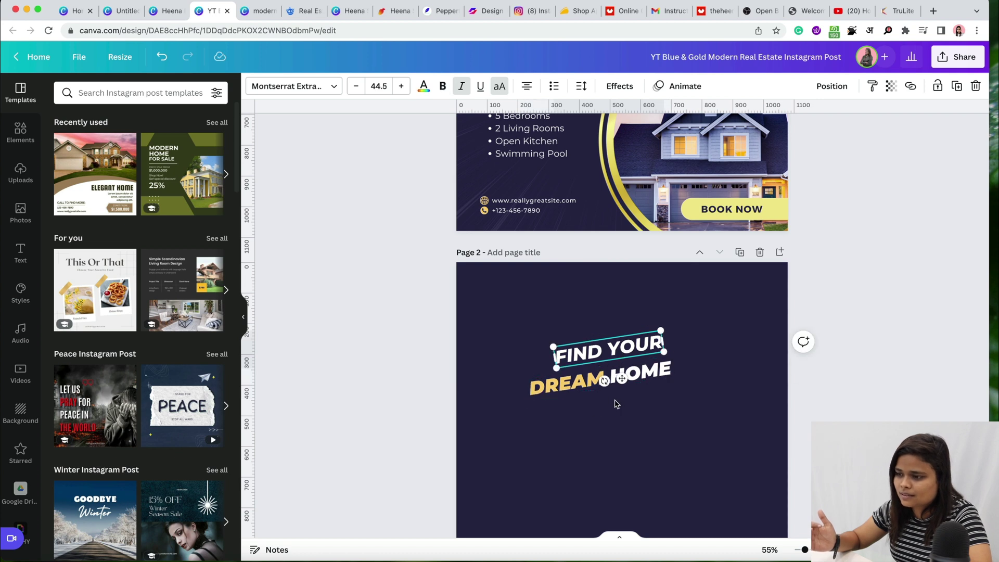
left_click_drag(604, 382, 605, 381)
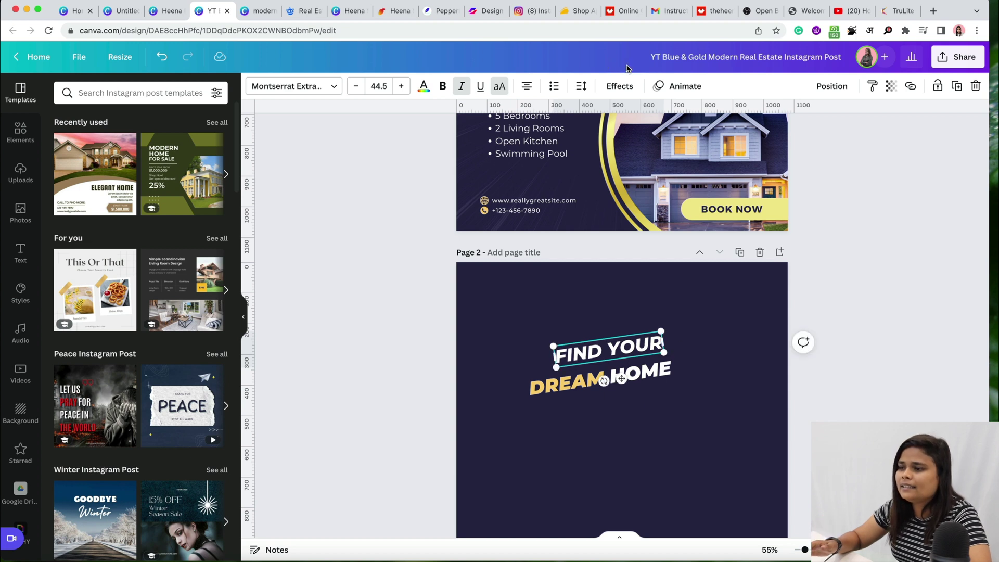
Step: Apply the Lift effect to the "FIND YOUR" text with an intensity of 100
left_click(619, 87)
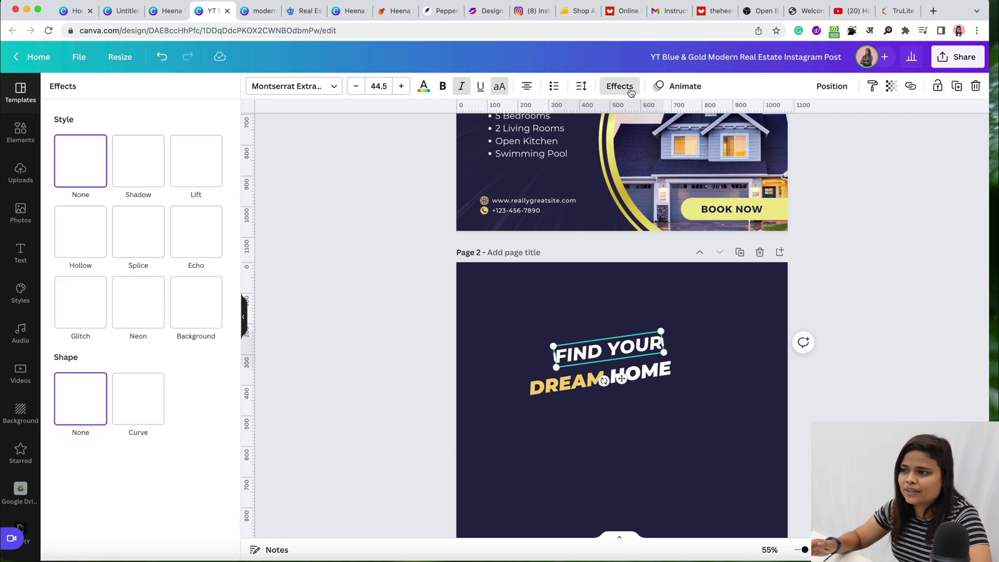
left_click(208, 166)
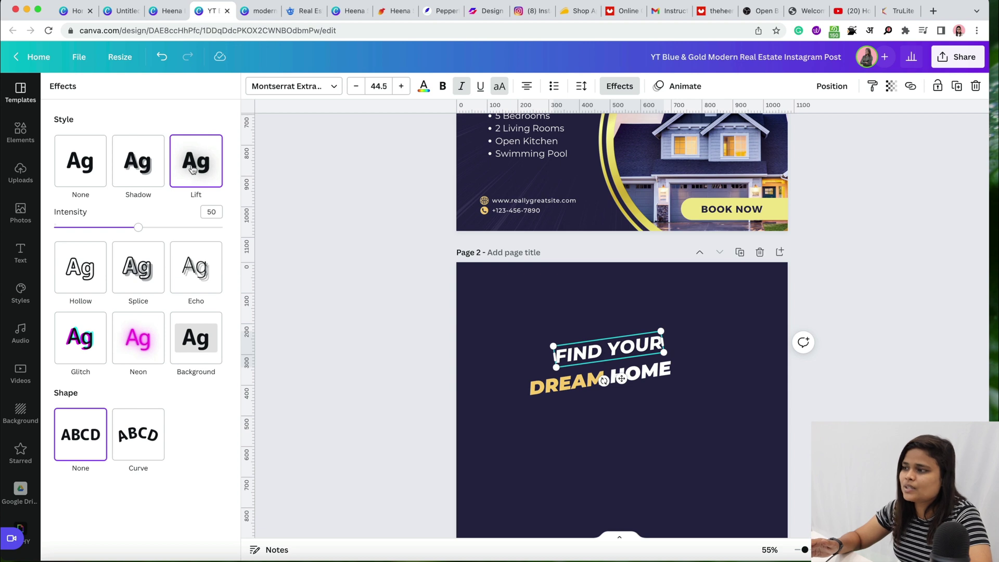
left_click(225, 229)
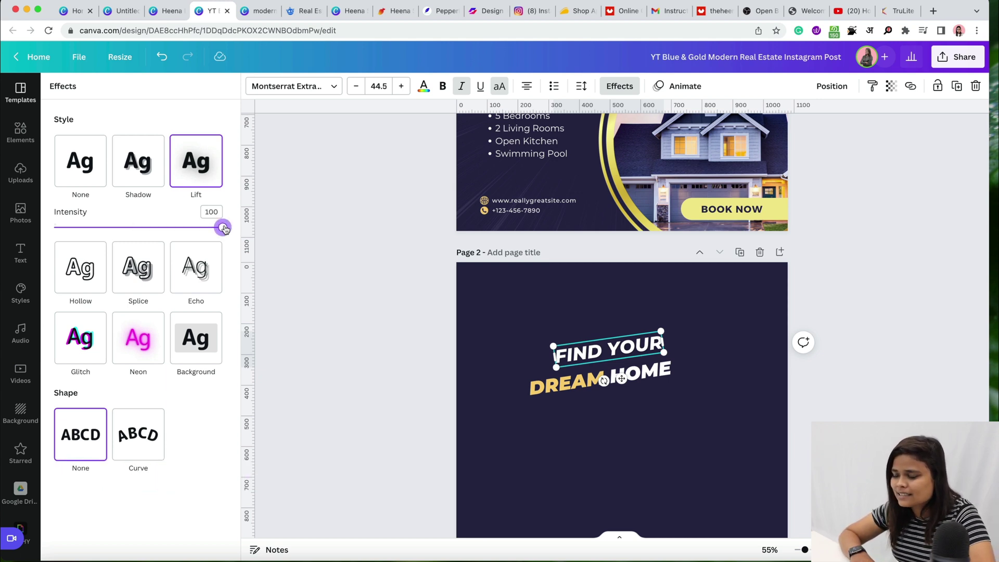
left_click(319, 210)
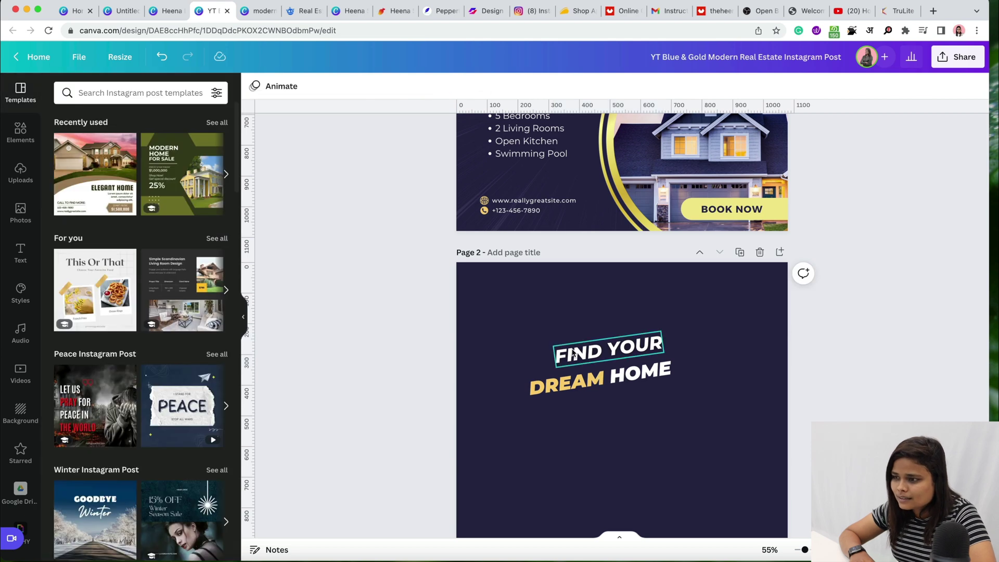
Step: Apply the Lift effect to the "DREAM HOME" text with an intensity of 100
left_click(565, 386)
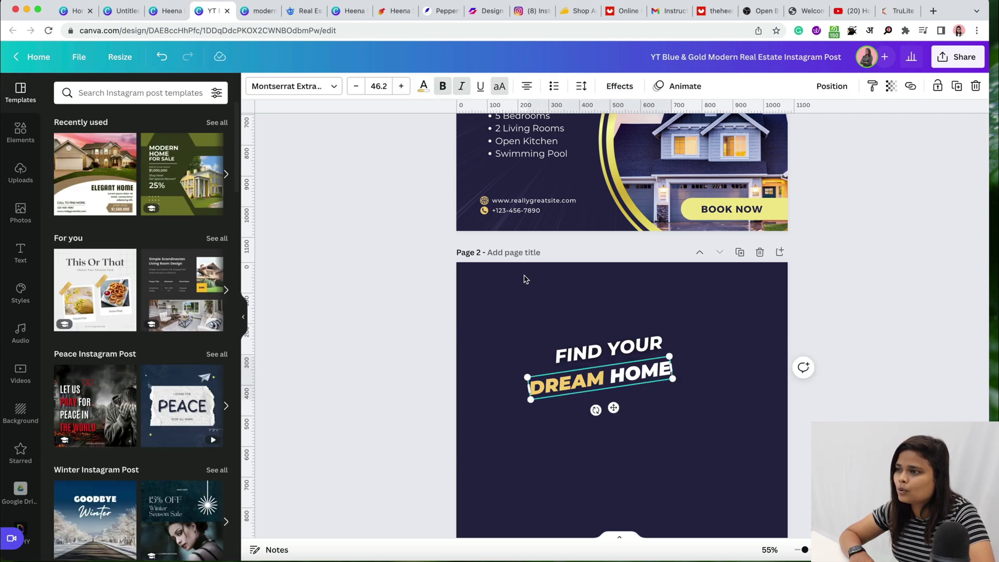
left_click(619, 86)
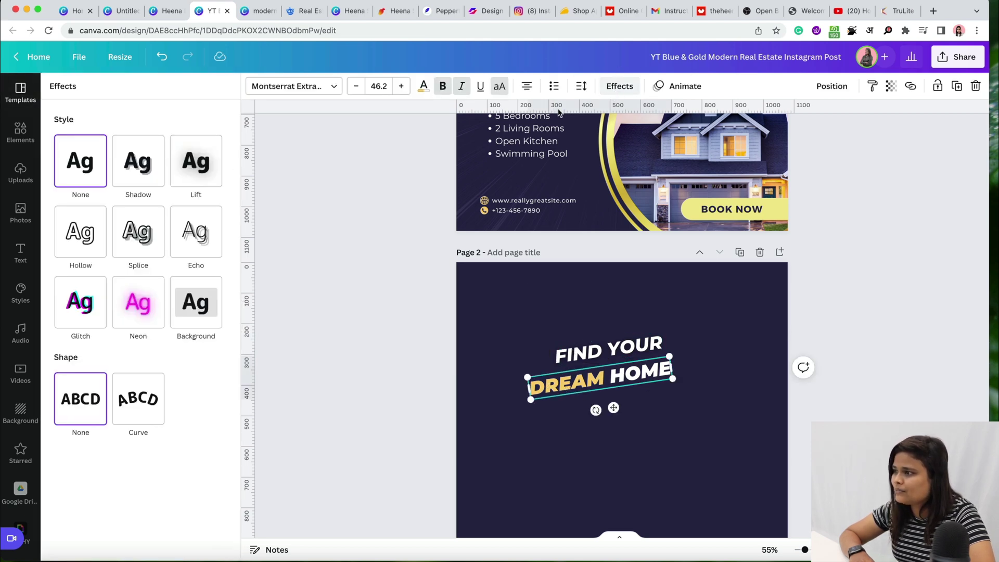
left_click(203, 165)
left_click(223, 231)
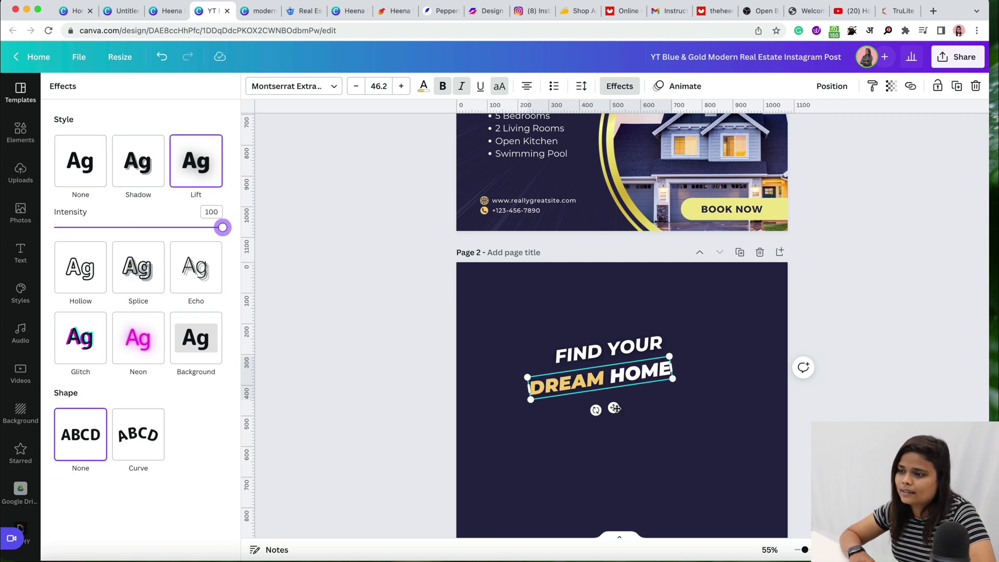
Step: Enlarge "DREAM HOME" to about size 68.9 and place it close beneath "FIND YOUR", as in the page 1 headline
left_click_drag(615, 408, 623, 402)
scroll(763, 281, "up", 3)
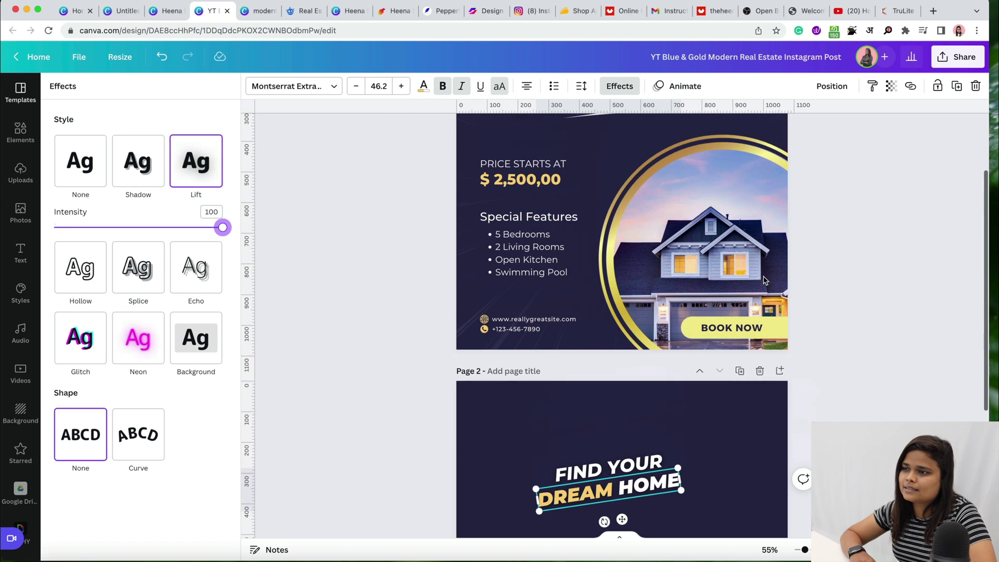
scroll(763, 278, "up", 2)
scroll(764, 276, "down", 4)
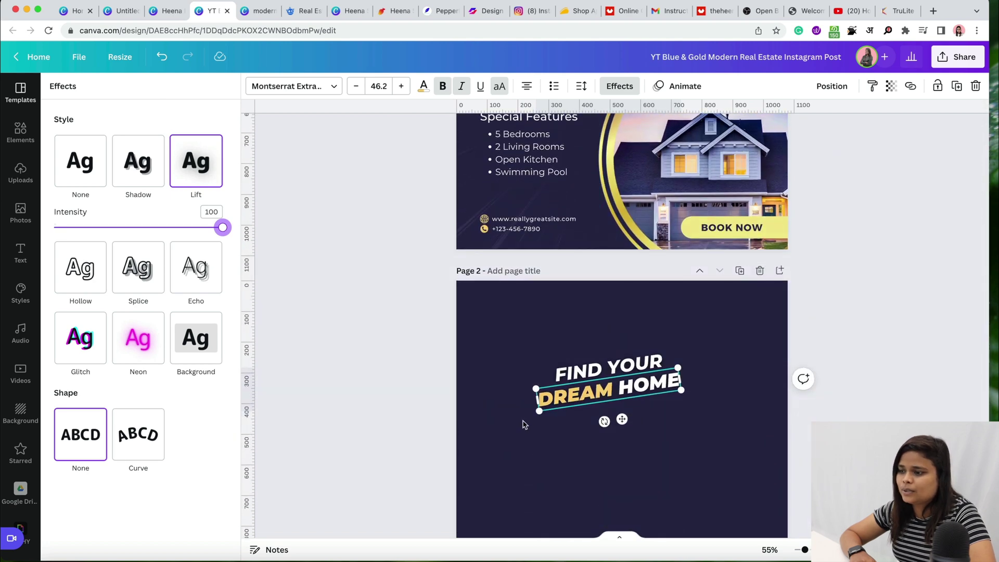
left_click_drag(538, 413, 471, 435)
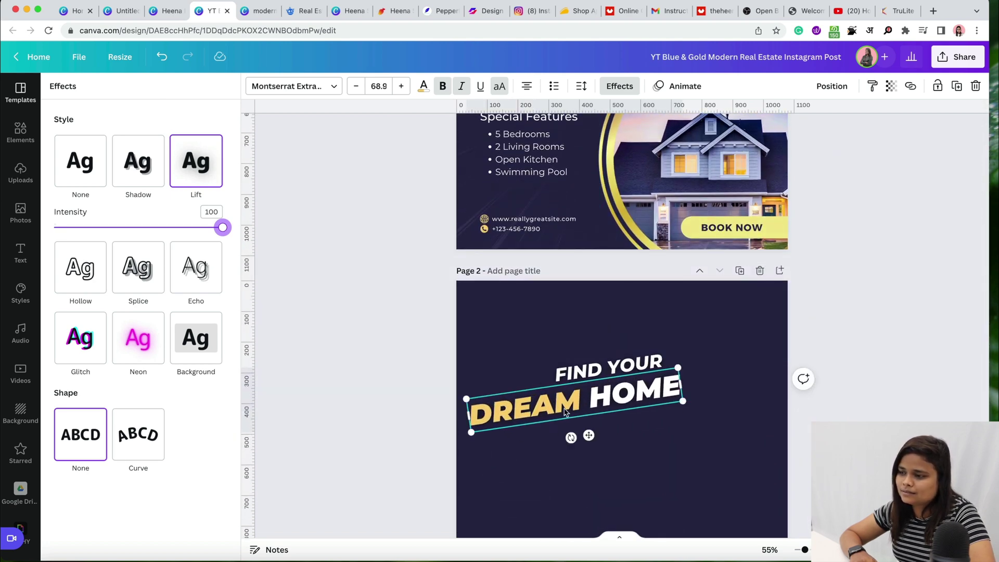
left_click_drag(580, 400, 614, 395)
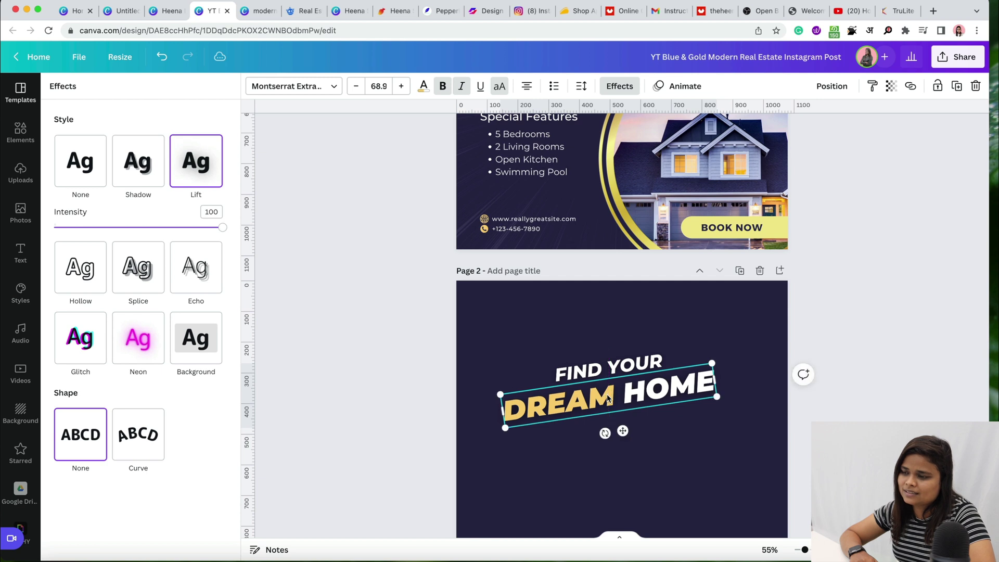
Step: Move the two headline texts together up toward the top center of page 2
left_click(584, 350)
left_click_drag(585, 350, 614, 360)
left_click(600, 433)
left_click(634, 363)
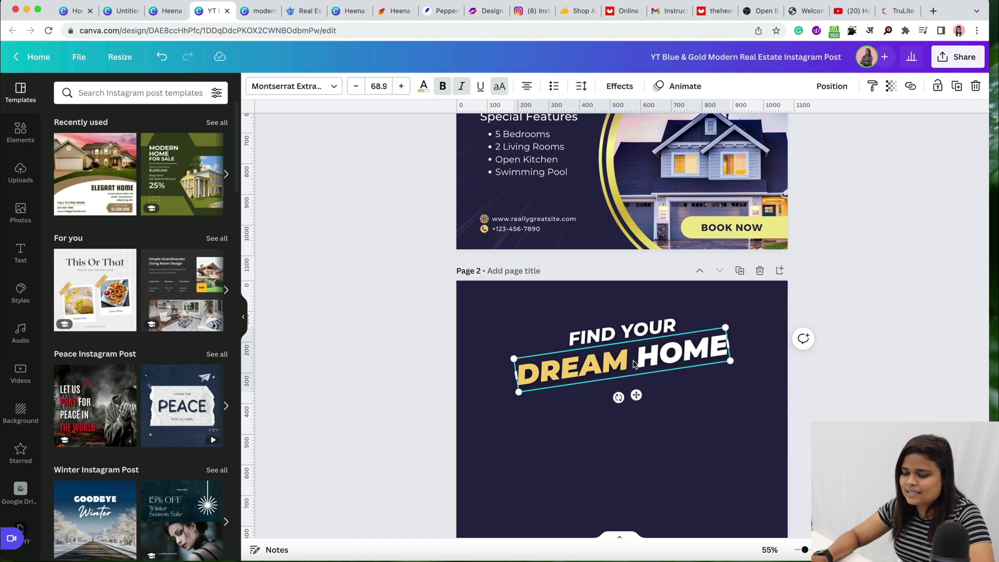
left_click(688, 413)
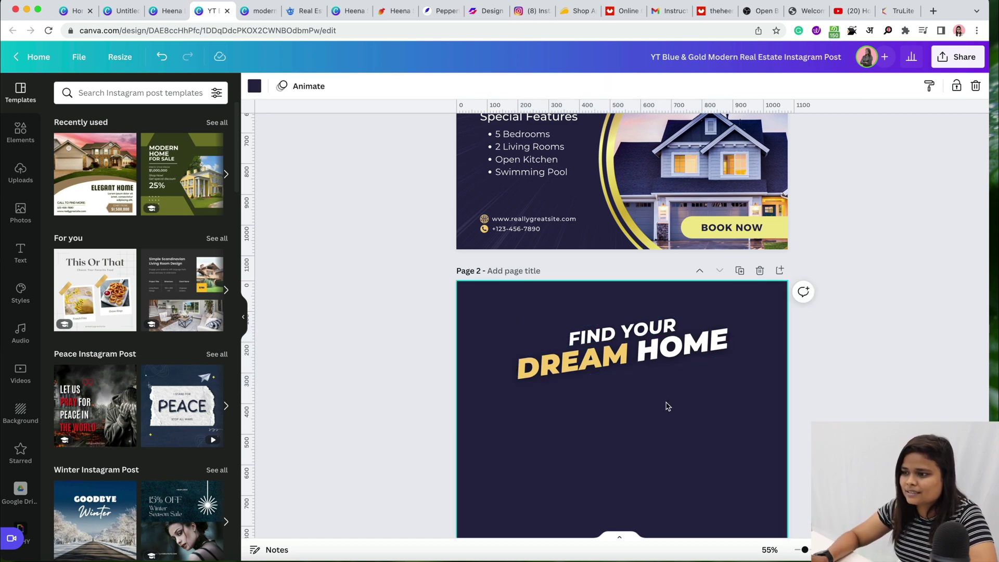
Step: Copy the "Comic zoom focus lines empty background" graphic from page 1 and paste it onto page 2
scroll(665, 404, "up", 5)
scroll(667, 405, "down", 5)
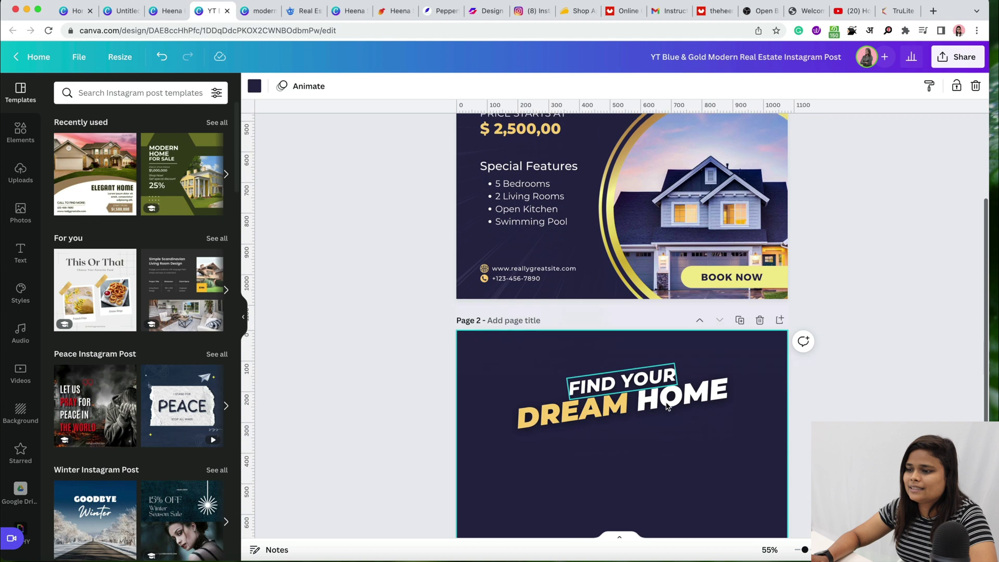
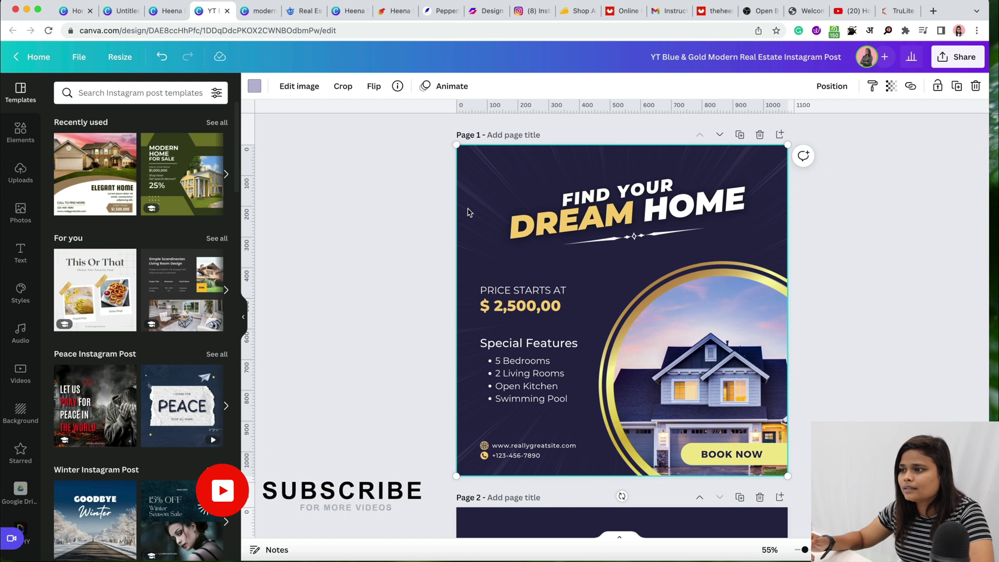
left_click(397, 87)
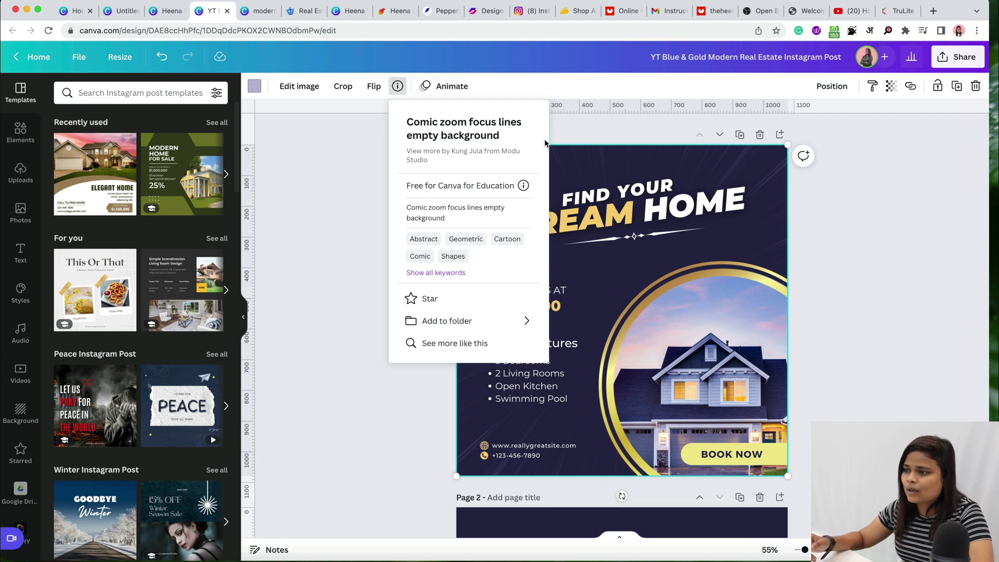
left_click(341, 214)
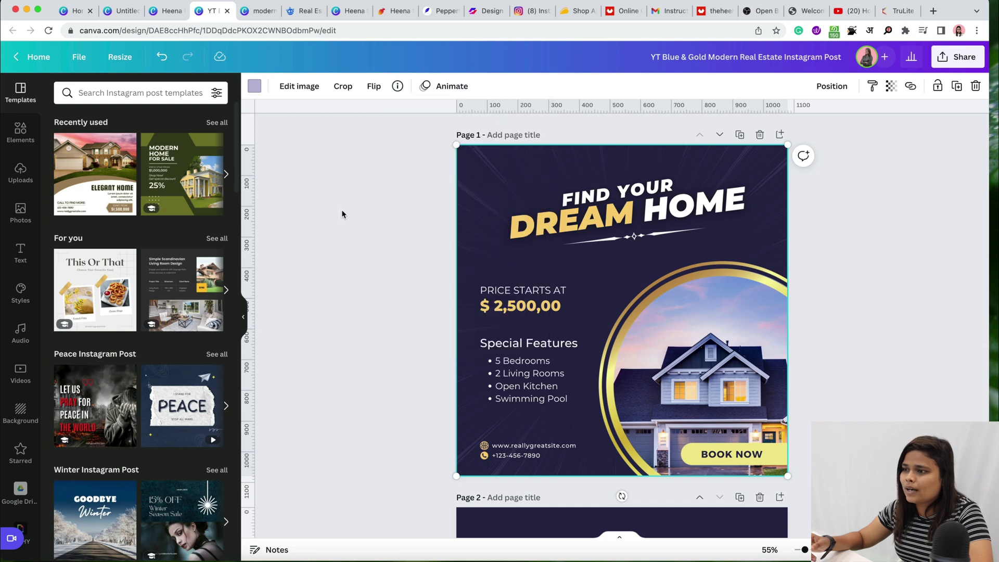
right_click(470, 180)
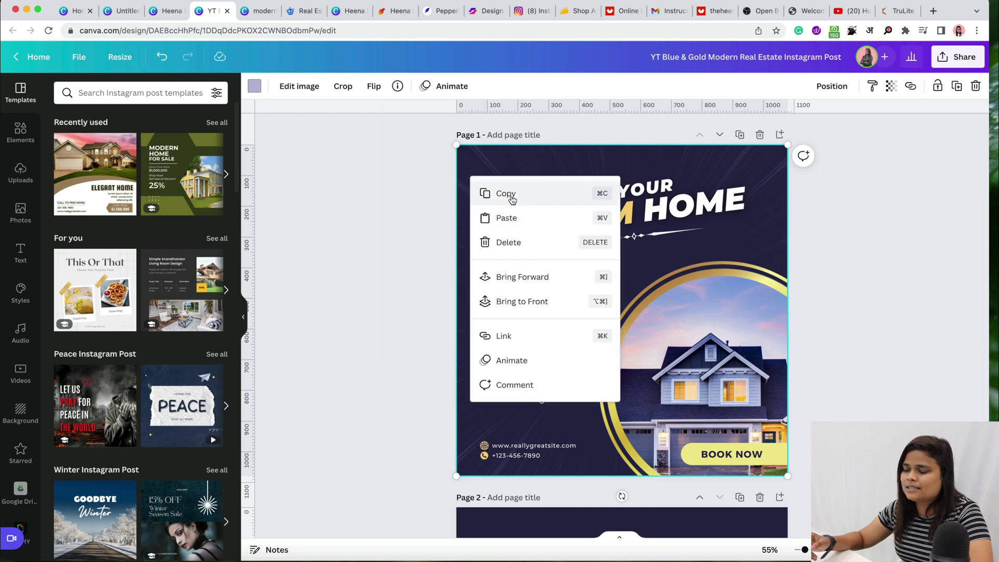
left_click(508, 199)
scroll(504, 217, "down", 7)
left_click(479, 269)
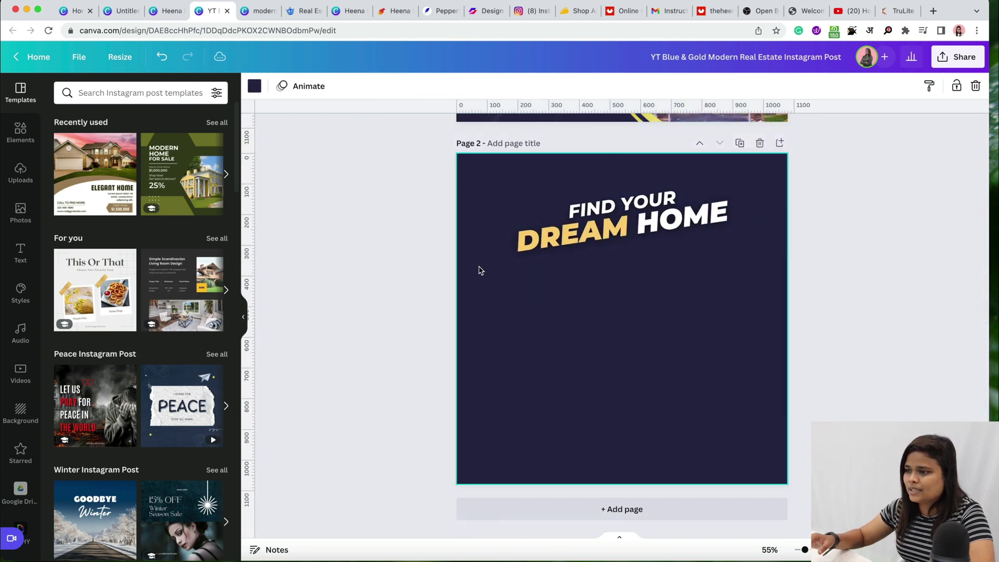
key("super+v")
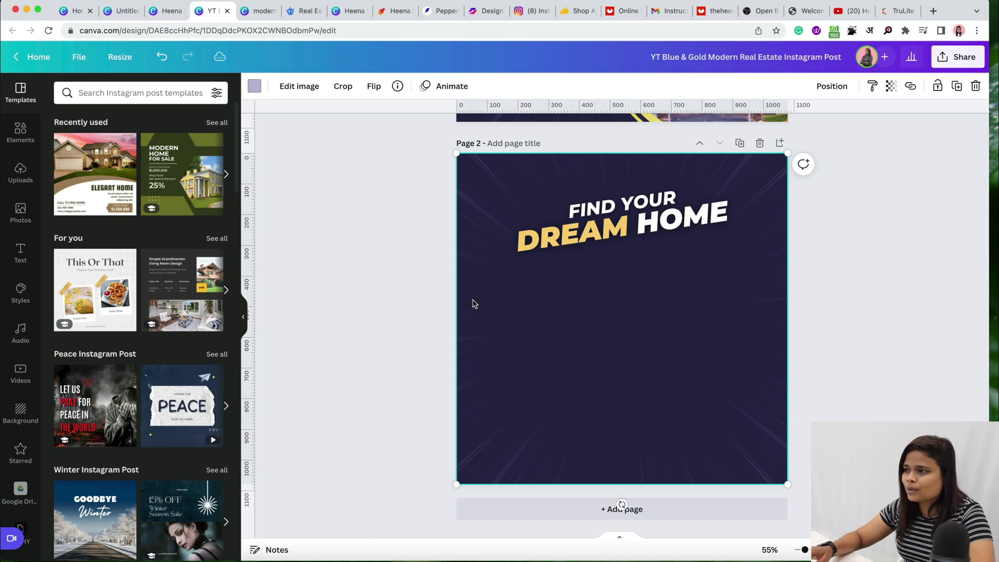
Step: Search the elements for "comic zoom lines" and add the first zoom-lines graphic to page 2
left_click(20, 131)
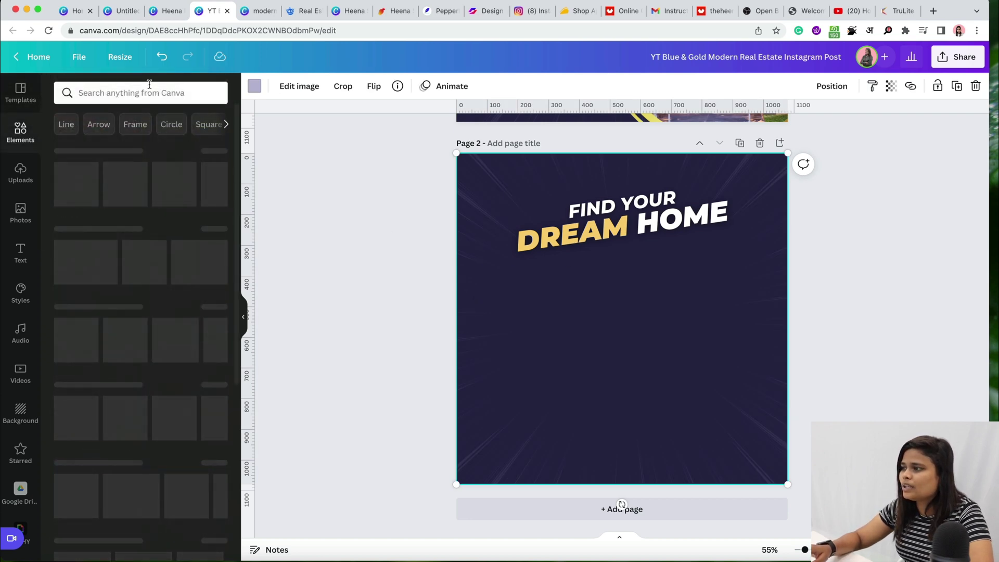
left_click(148, 92)
type("com")
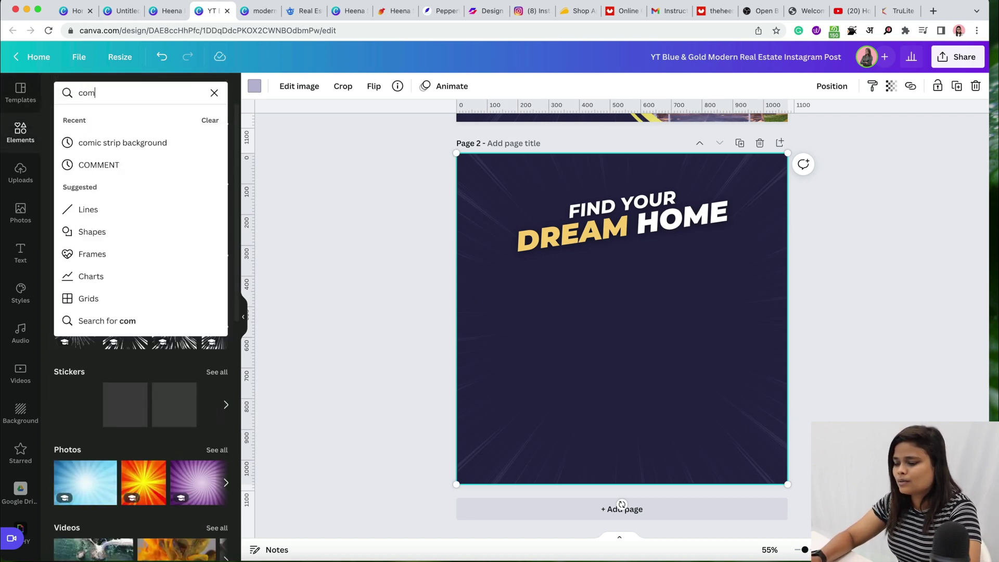
type("ic zoom ")
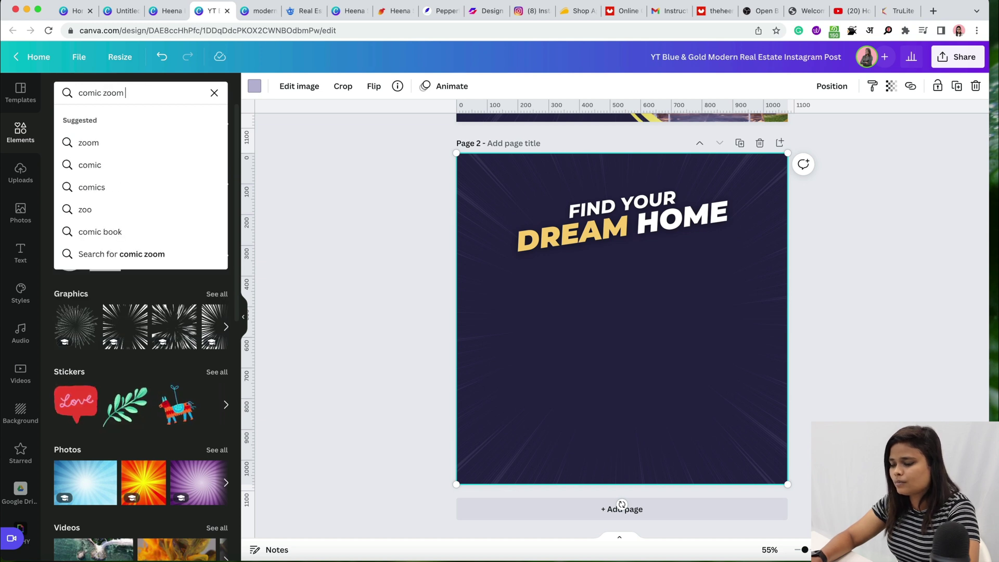
type("lines")
key("Return")
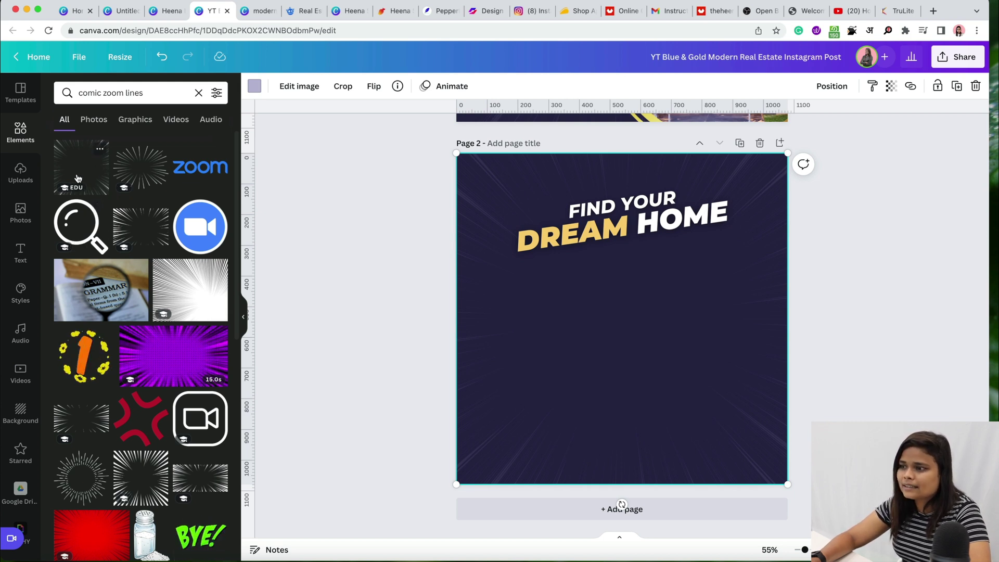
left_click(86, 172)
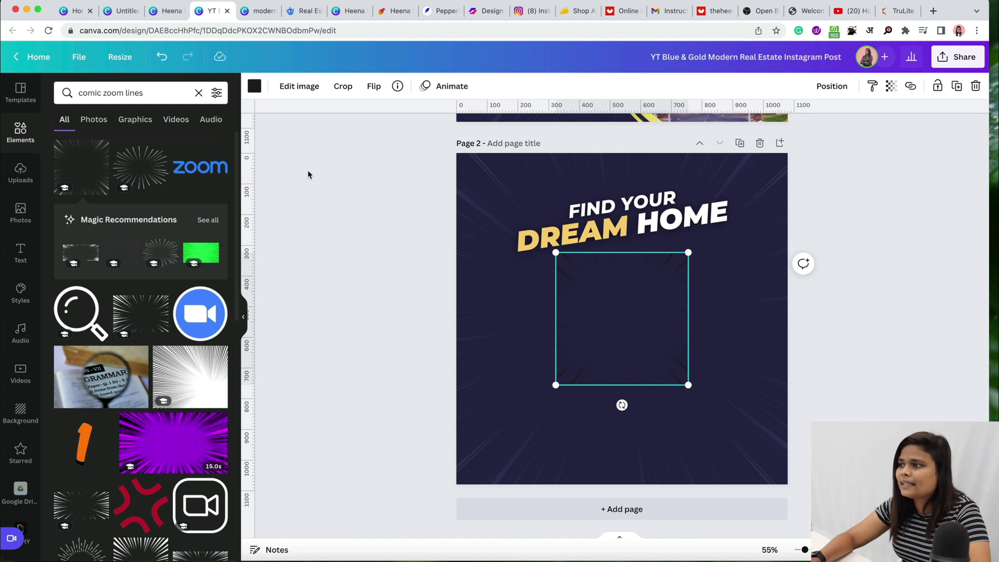
Step: Try the added zoom-lines graphic in white at transparency 27 and a larger size, and delete it
left_click(255, 86)
left_click(66, 175)
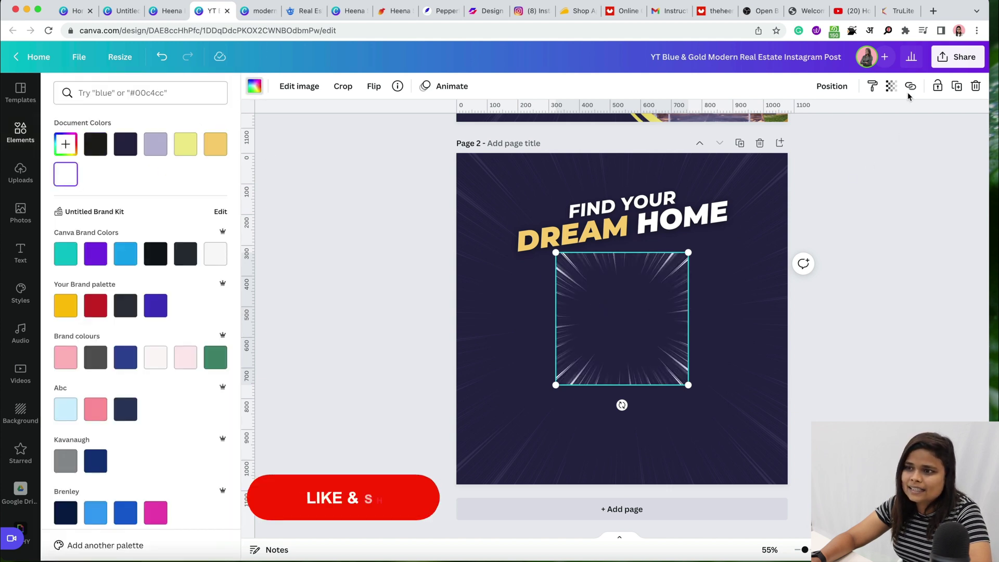
left_click(891, 85)
left_click_drag(812, 133, 806, 131)
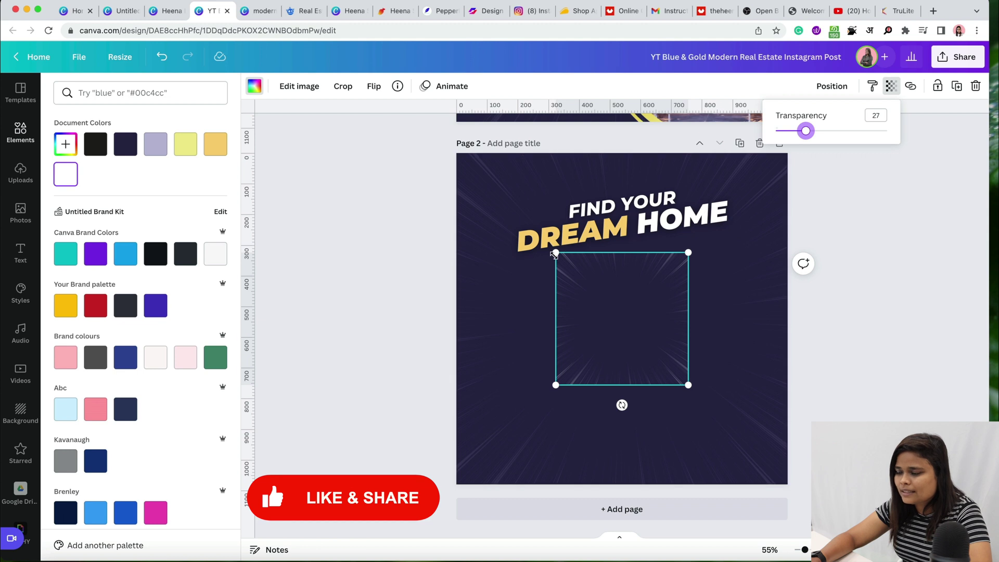
left_click_drag(555, 252, 480, 196)
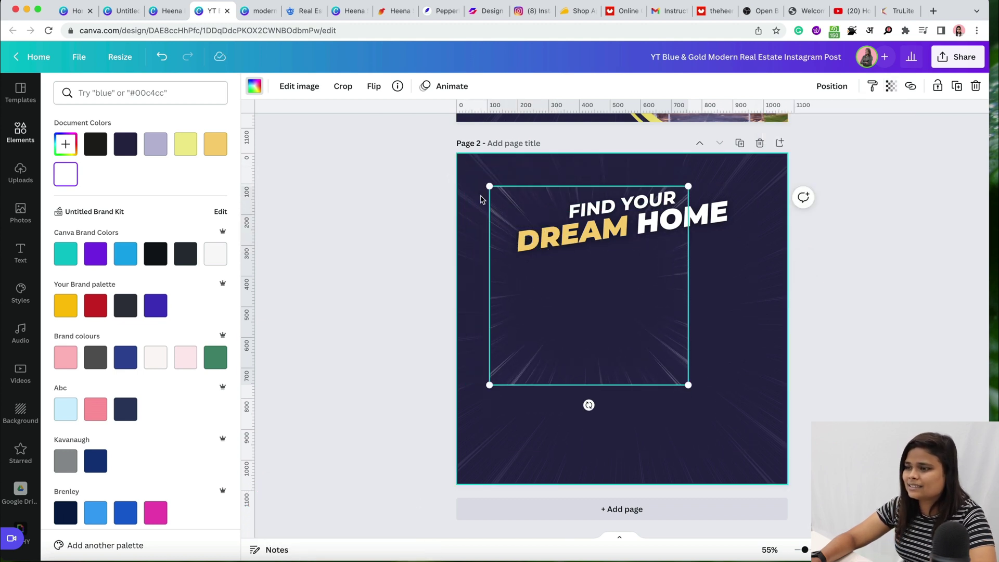
key("Delete")
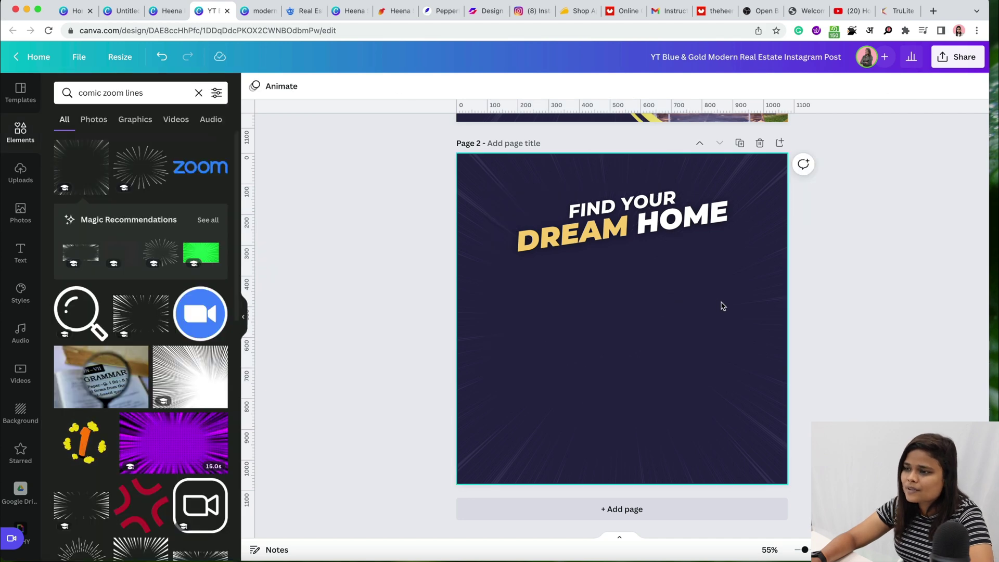
Step: Look up the name and keywords of the slanted divider graphic under the page 1 headline
scroll(729, 326, "up", 6)
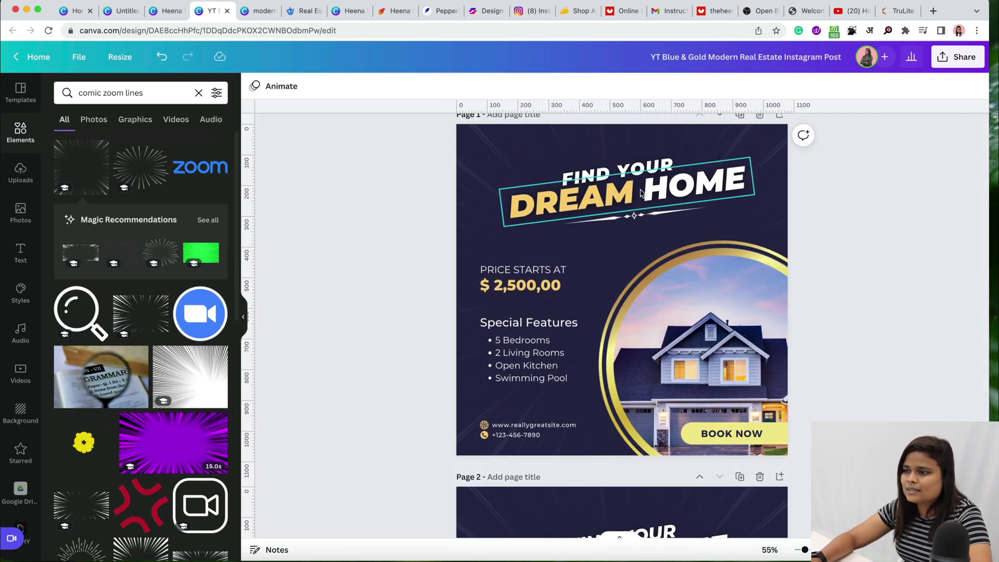
left_click(631, 218)
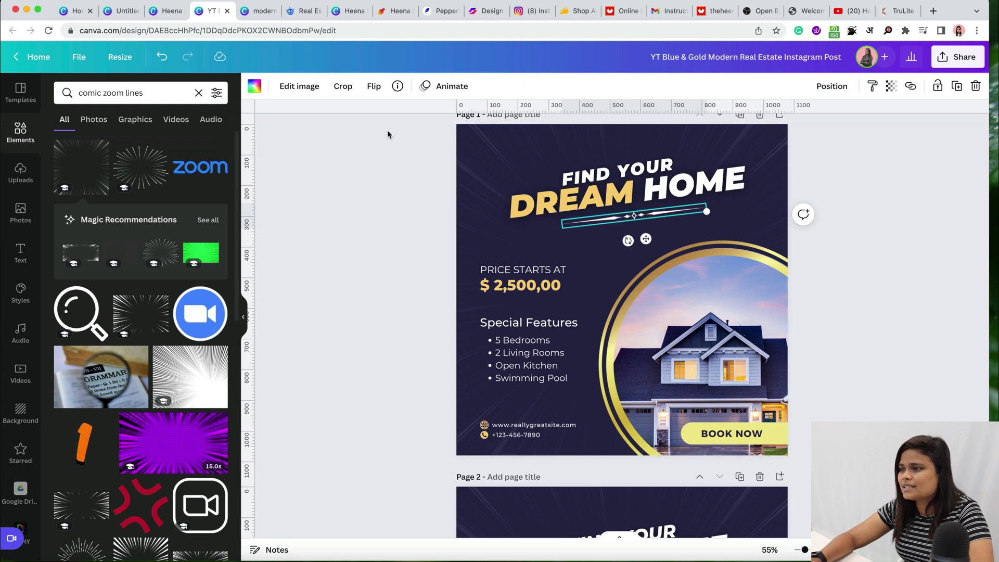
left_click(397, 85)
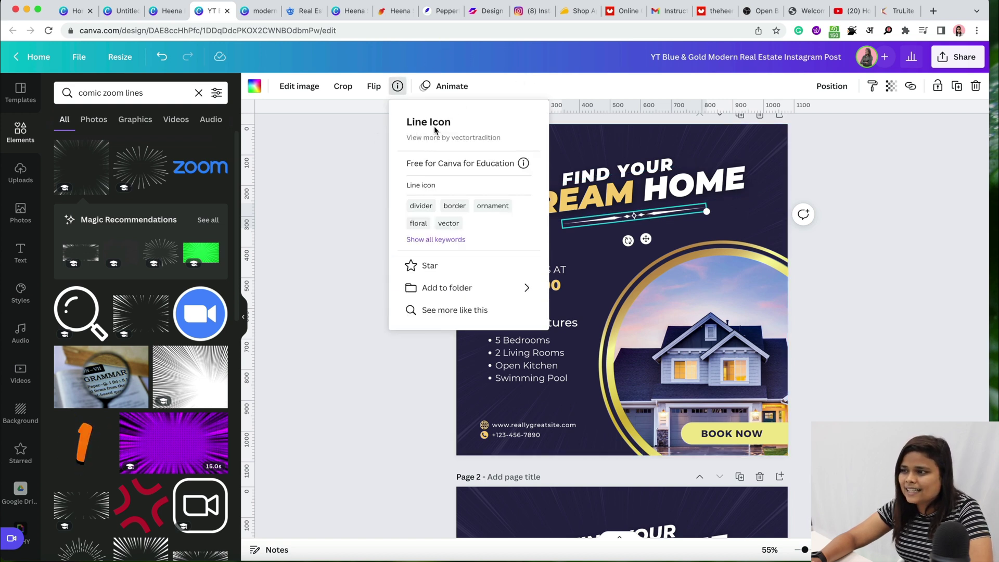
left_click(354, 210)
Step: Search the elements for "line icon" and limit the results to graphics
scroll(354, 209, "down", 5)
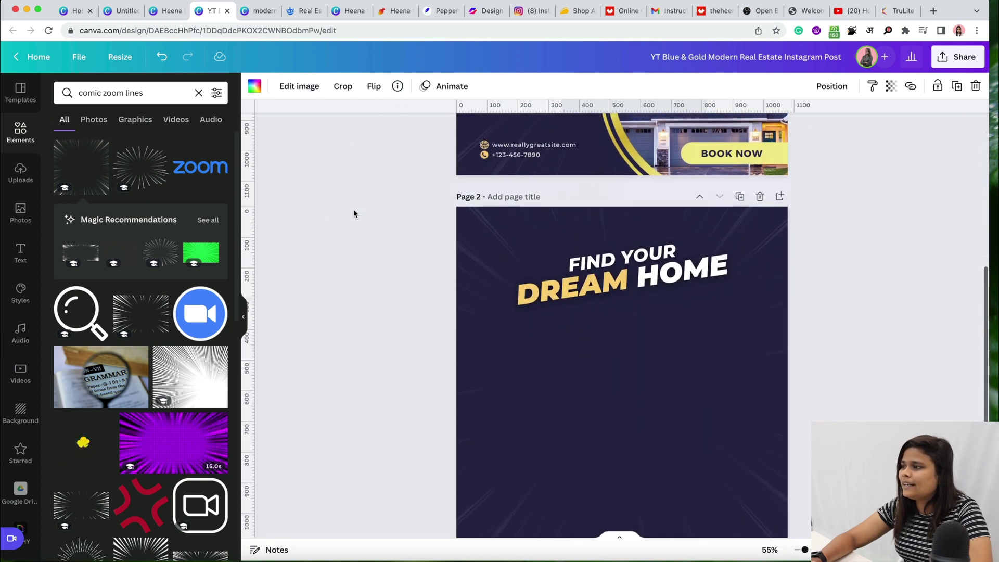
left_click(150, 92)
key("super+a")
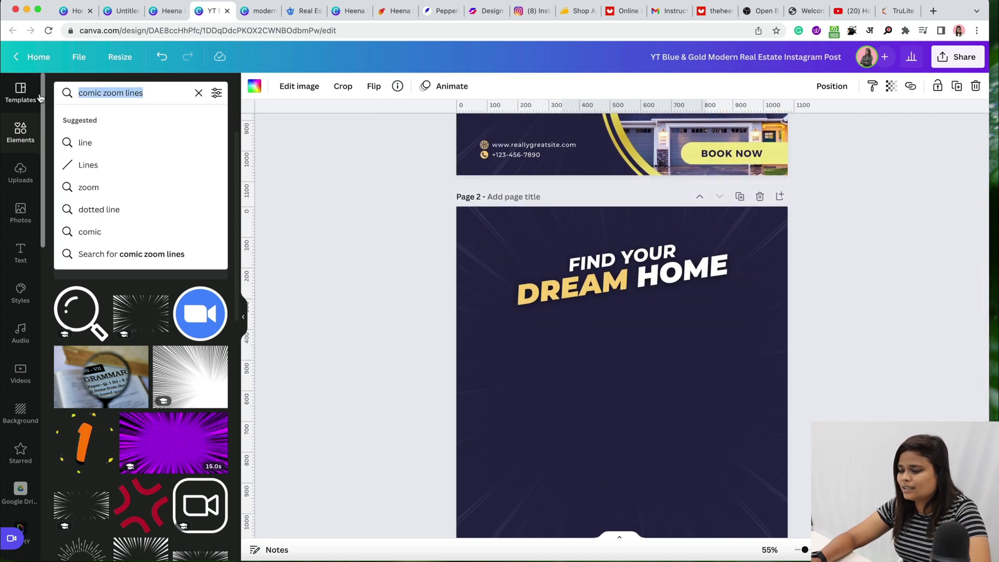
type("line i")
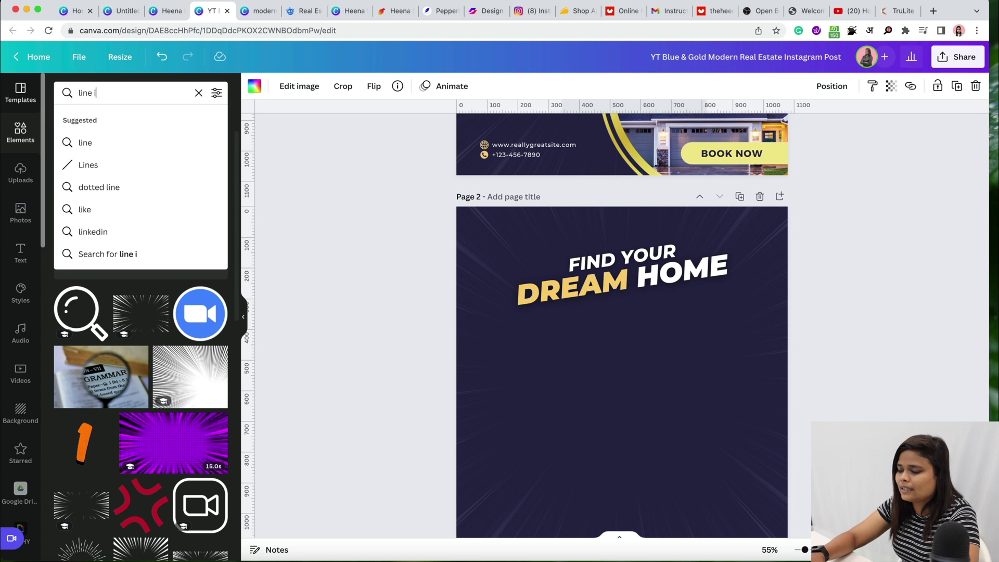
type("con")
key("Return")
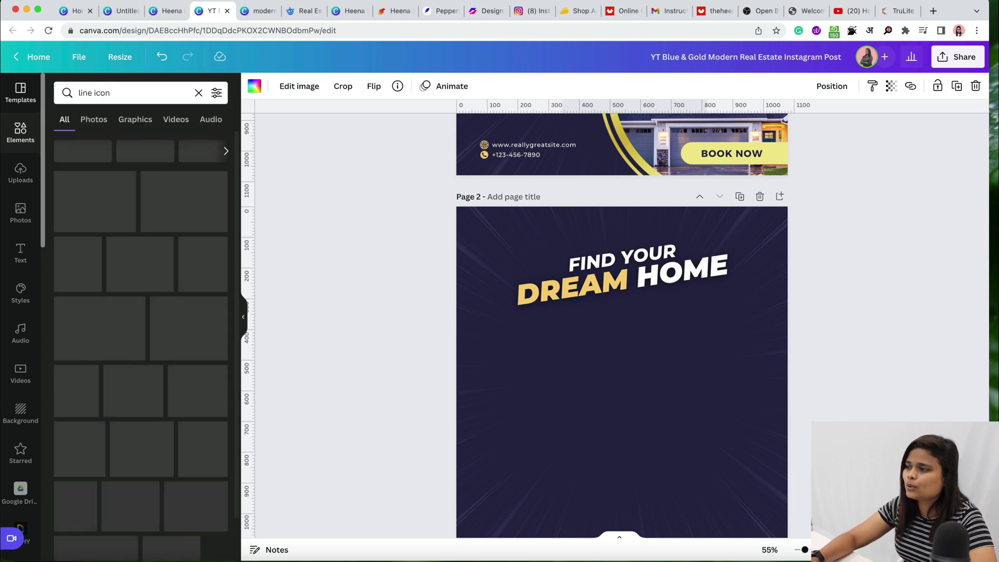
left_click(135, 122)
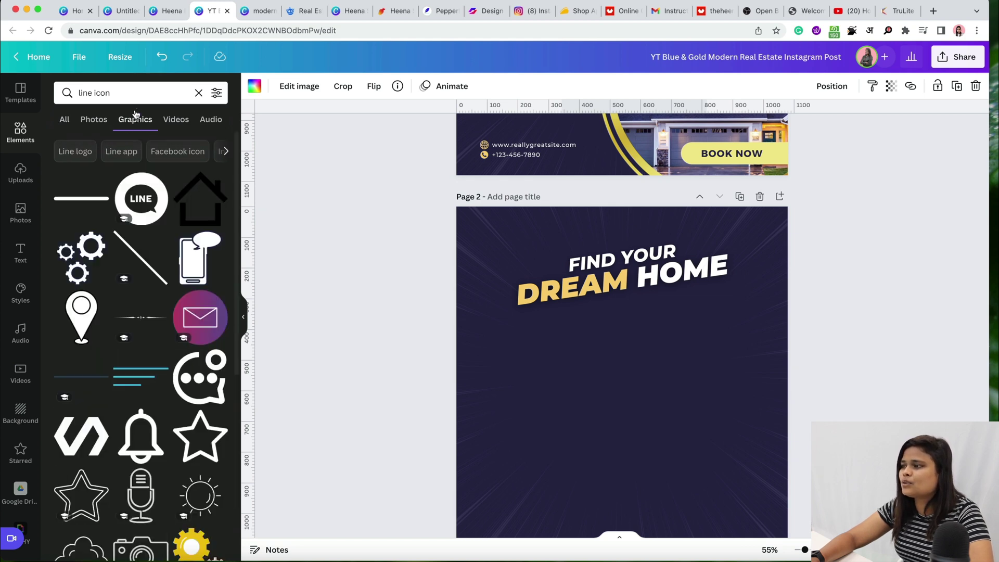
Step: Shorten the graphics search to "line" and look through the results for a divider like the page 1 one
left_click(124, 99)
key("BackSpace")
key("BackSpace")
key("BackSpace")
key("BackSpace")
key("BackSpace")
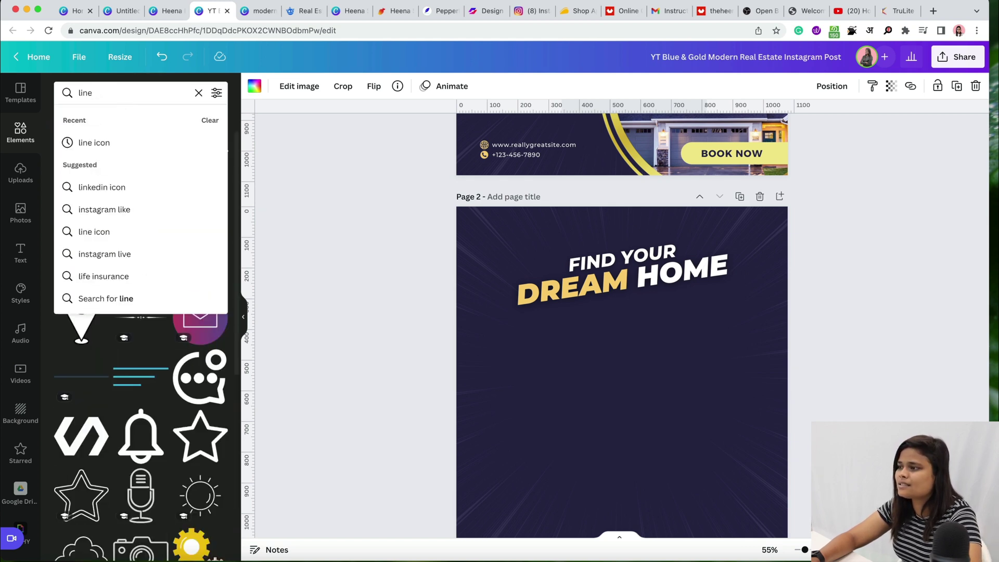
key("Return")
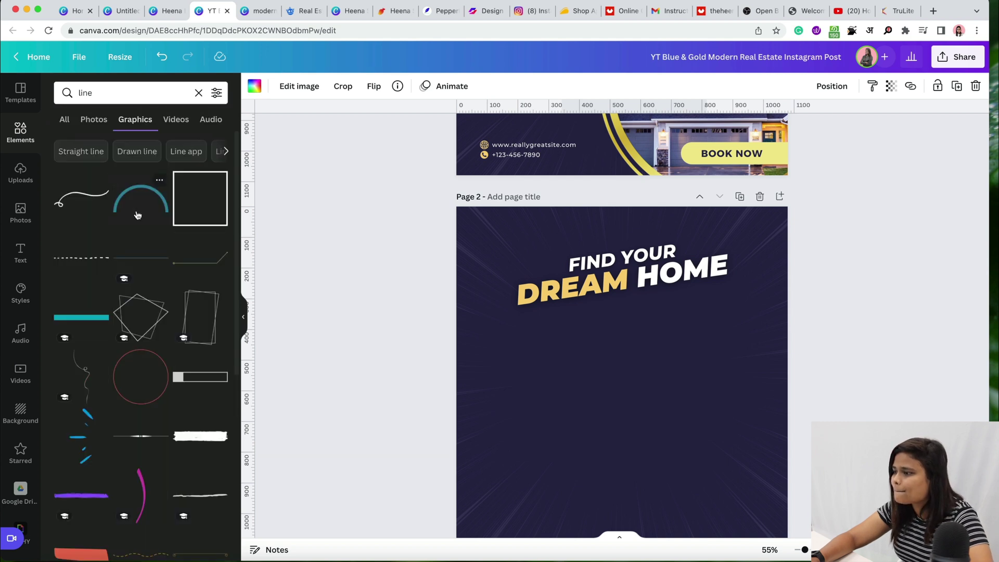
scroll(147, 343, "down", 5)
scroll(148, 343, "up", 3)
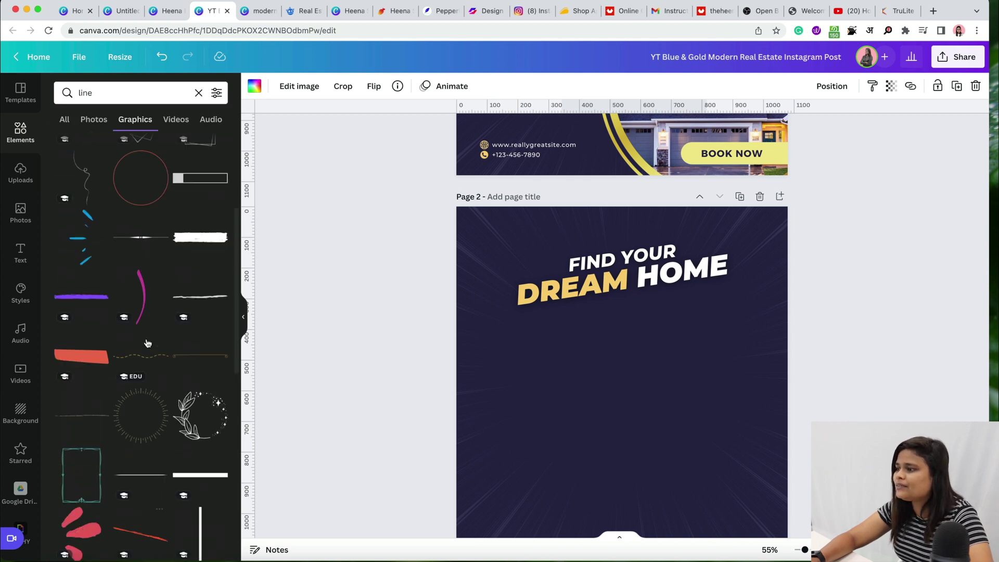
Step: Try a tapered white line graphic beneath the page 2 headline and delete it
left_click(140, 326)
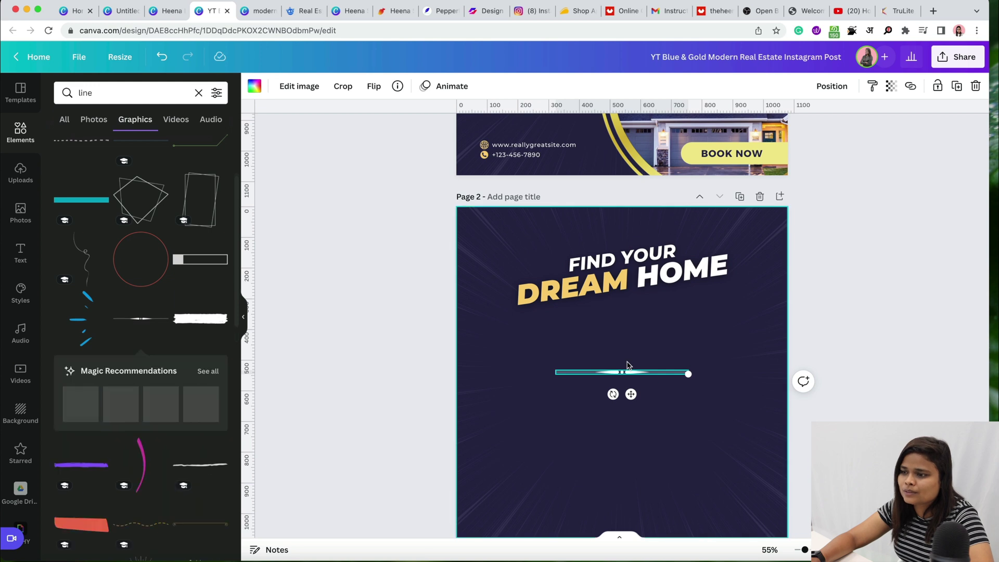
left_click_drag(631, 394, 652, 363)
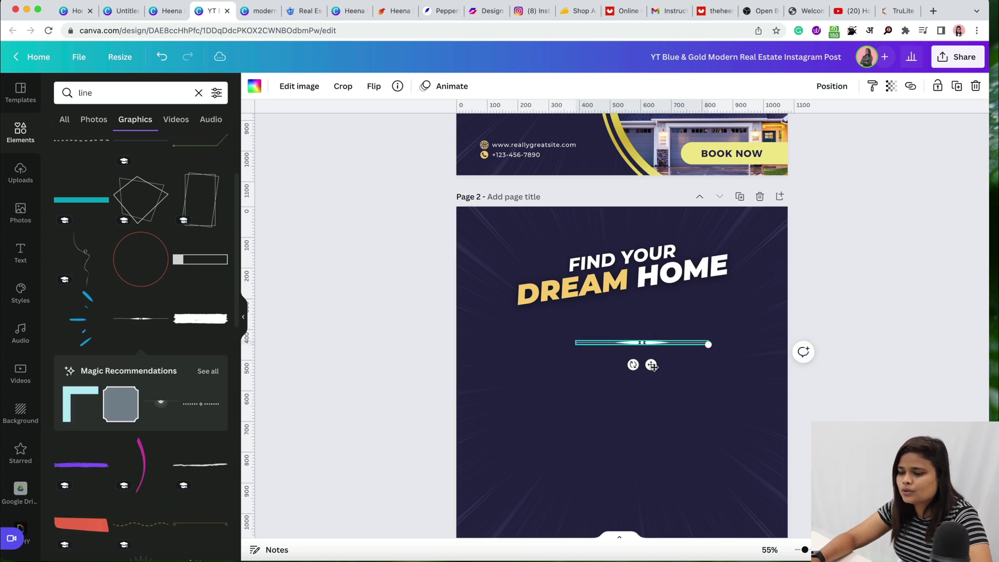
key("Delete")
Step: Browse further line graphics for a match to the page 1 divider and recheck that divider's details
scroll(224, 347, "down", 10)
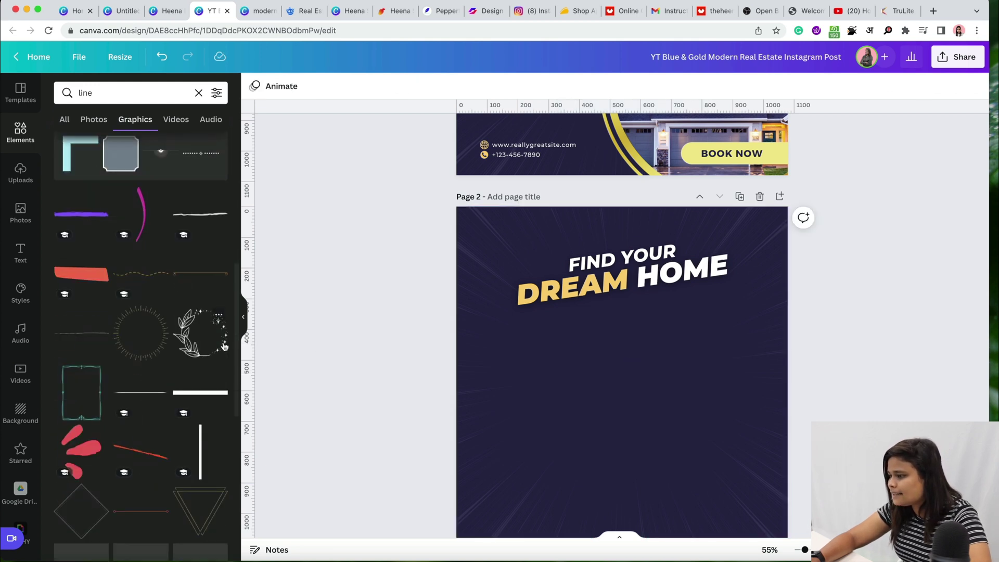
scroll(178, 310, "down", 10)
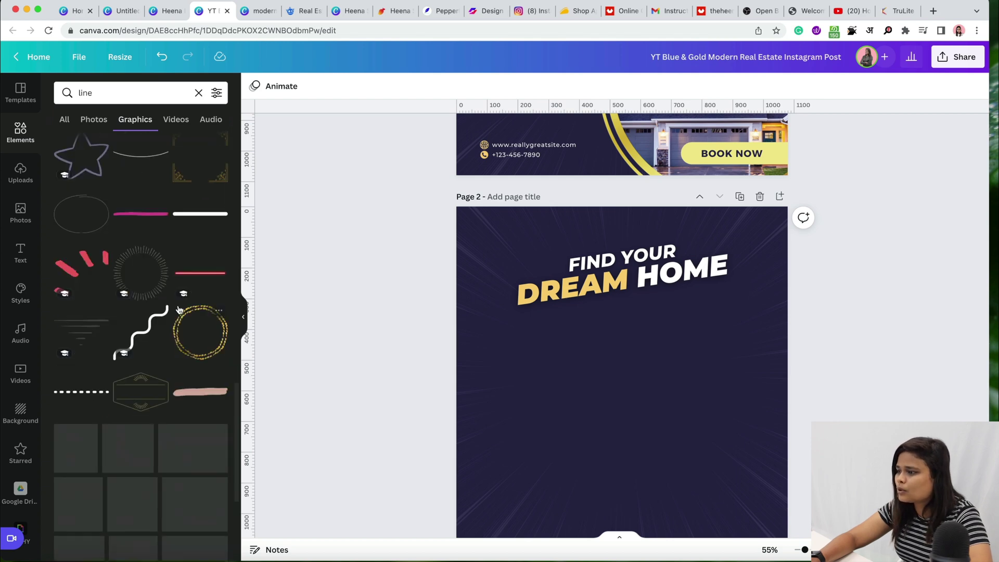
scroll(179, 310, "down", 10)
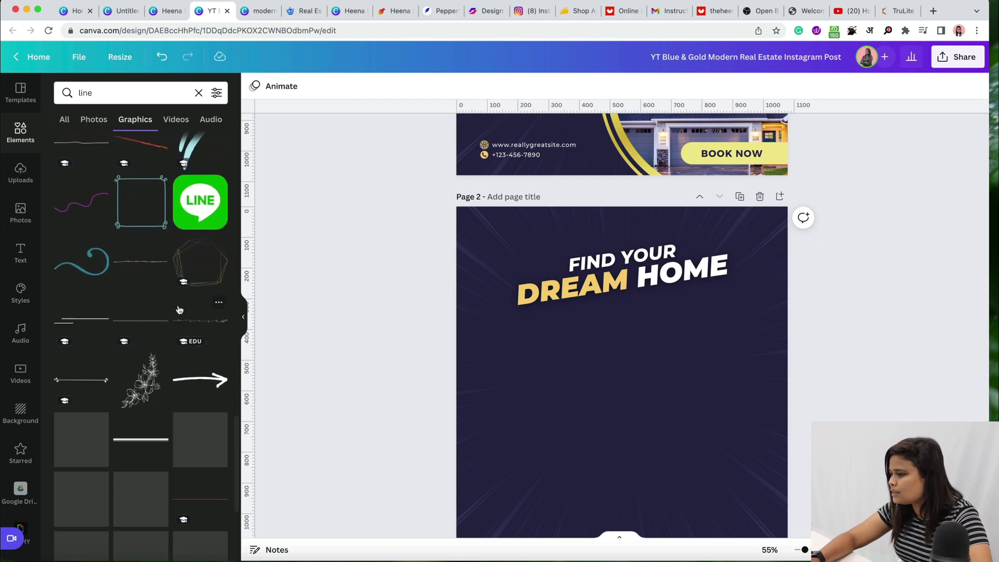
scroll(179, 310, "down", 10)
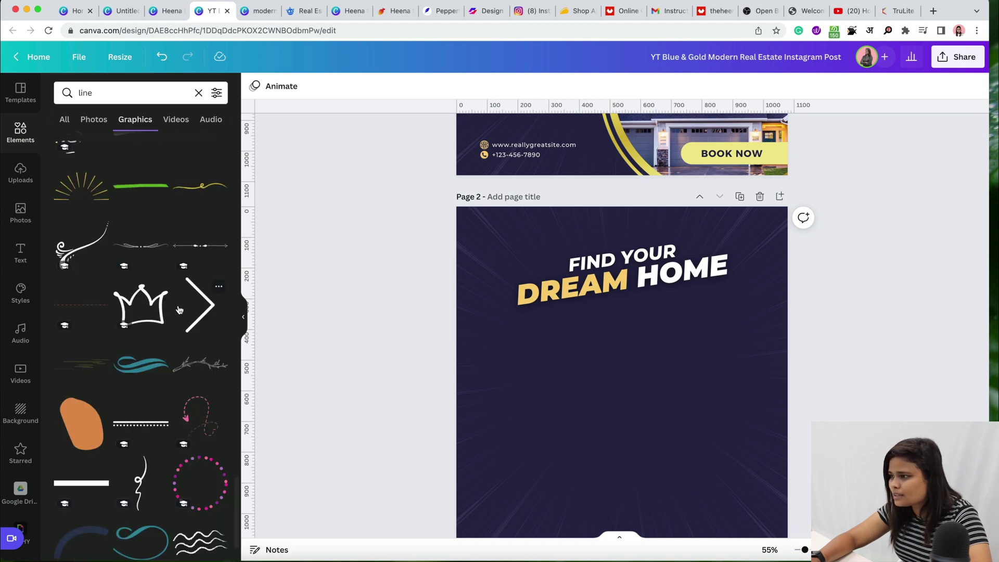
scroll(426, 316, "up", 6)
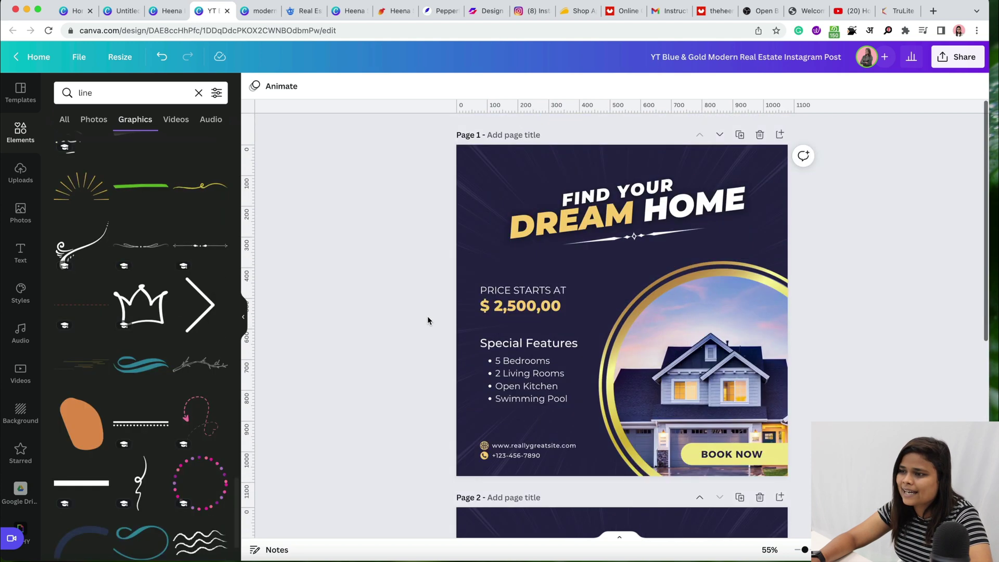
left_click(654, 235)
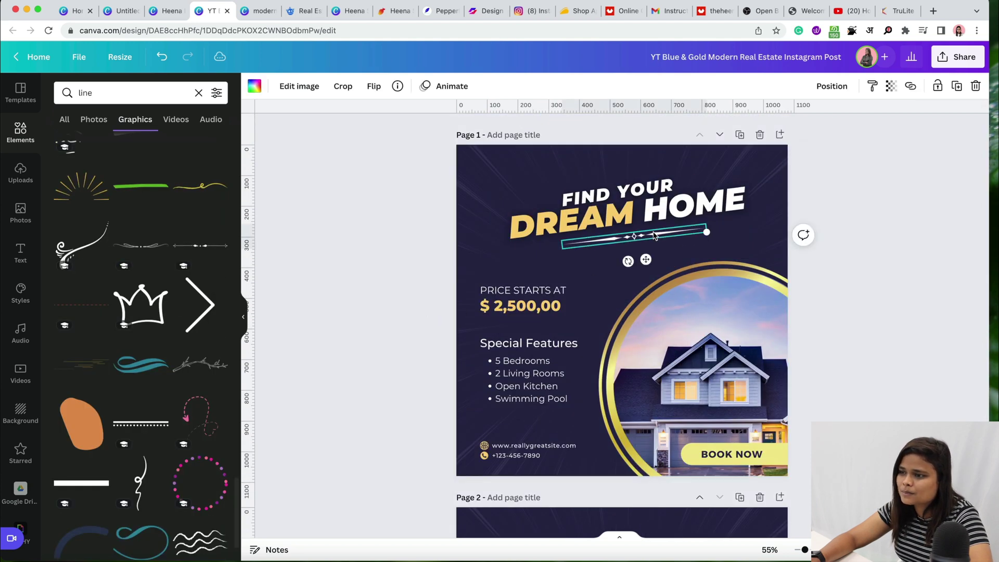
left_click(398, 85)
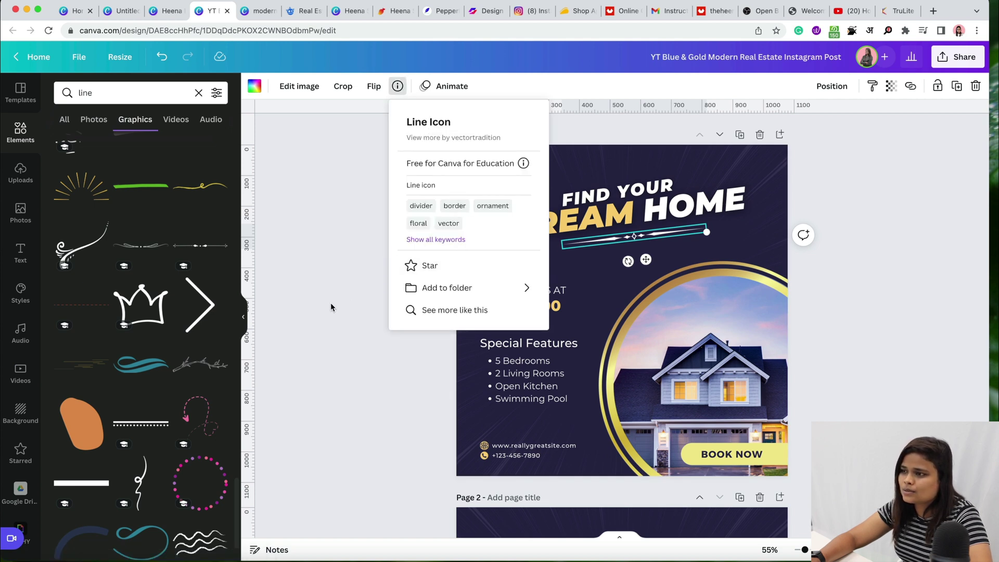
left_click(619, 257)
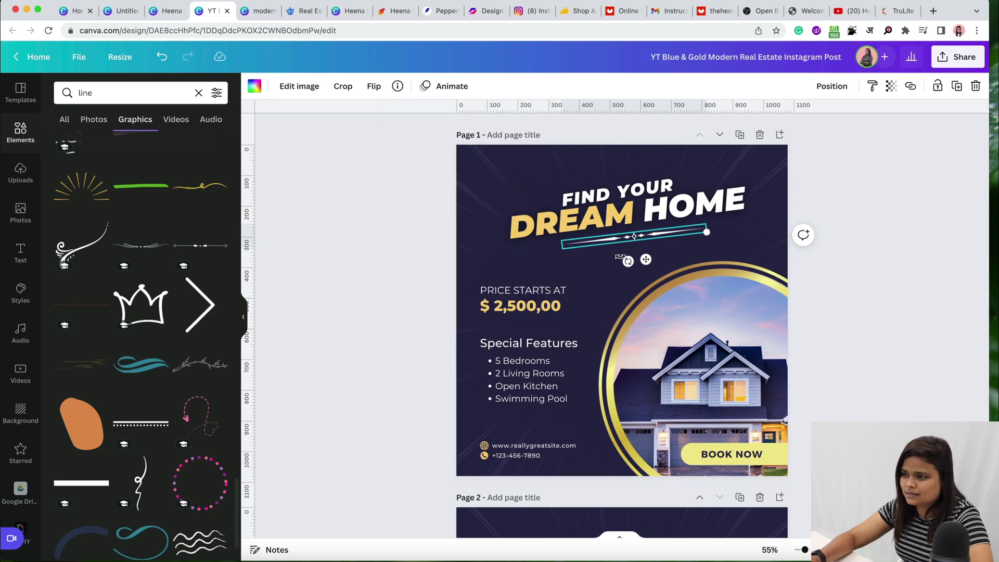
Step: Copy the slanted divider from page 1, paste it onto page 2 and nudge it into place just beneath "DREAM HOME"
key("ctrl+c")
scroll(620, 292, "down", 7)
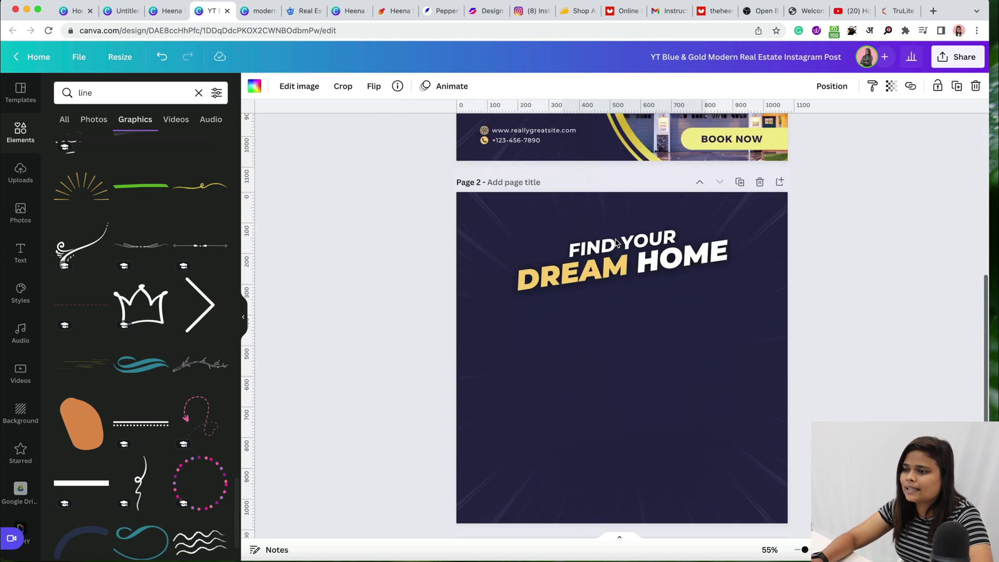
key("ctrl+v")
left_click(670, 311)
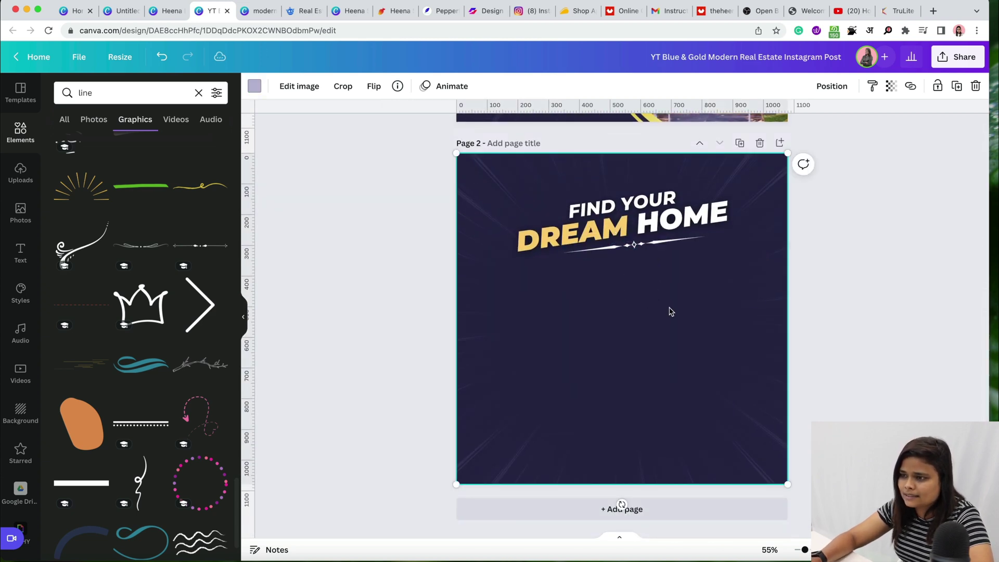
left_click_drag(651, 256, 649, 250)
left_click(640, 366)
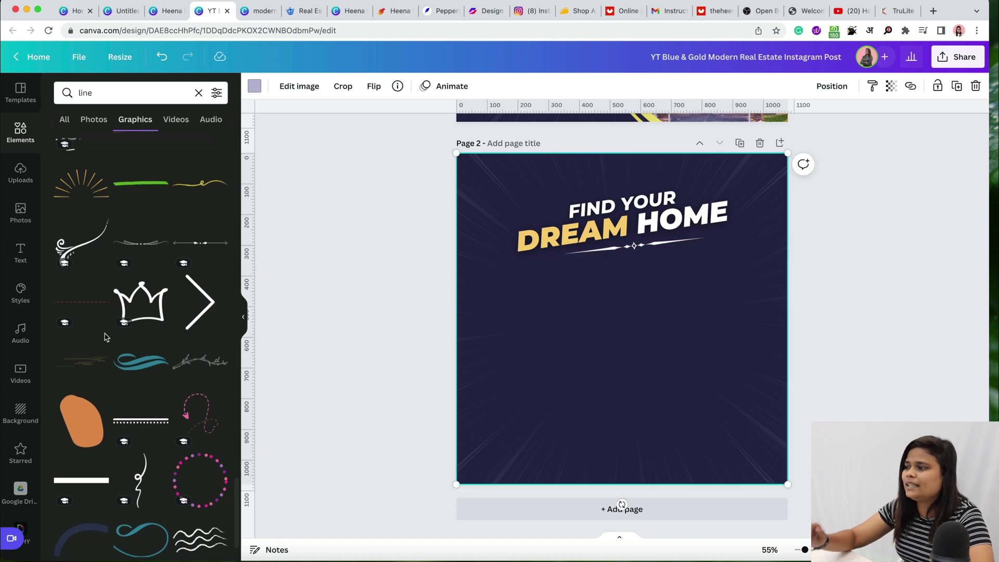
scroll(104, 337, "down", 7)
scroll(104, 337, "down", 3)
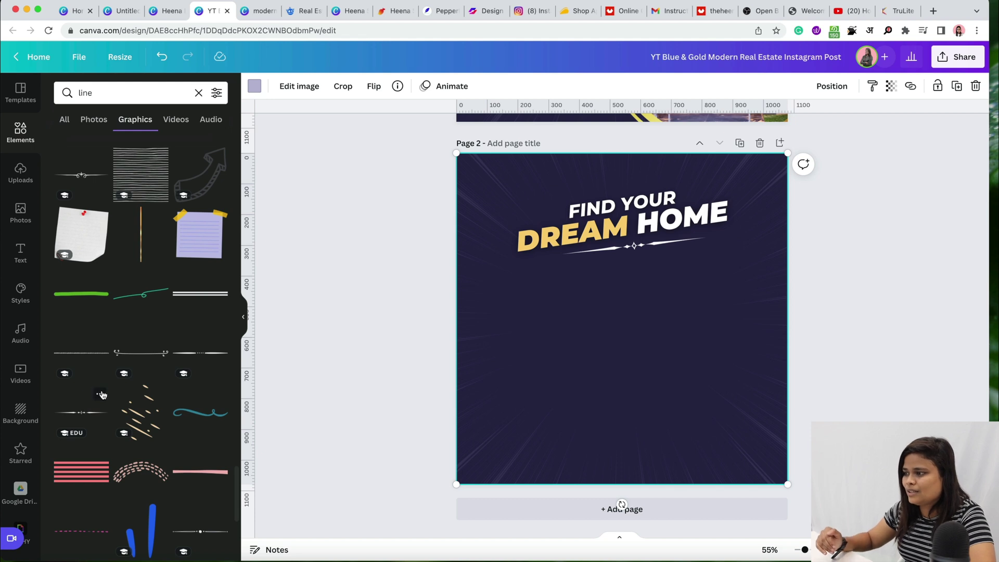
scroll(93, 401, "down", 1)
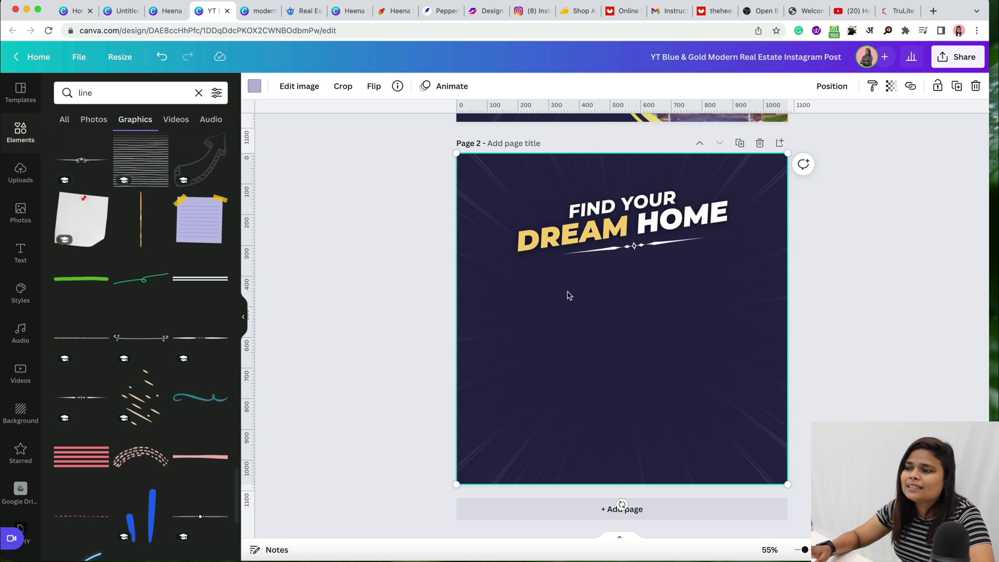
Step: Nudge the ornamental divider on page 2 slightly to the left beneath "DREAM HOME"
left_click(668, 241)
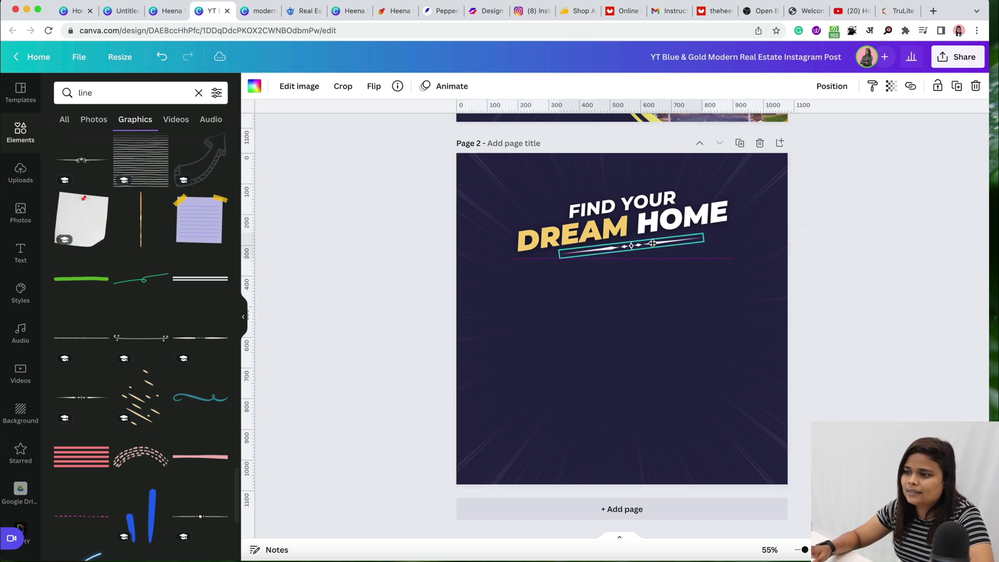
left_click(658, 287)
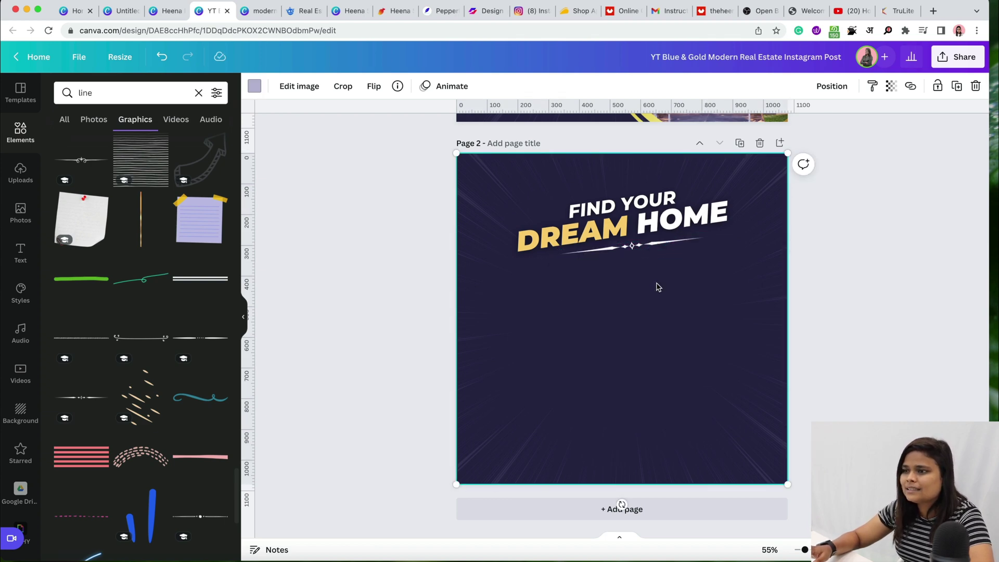
Step: Search the stock photos for "home" and browse for the house picture used on page 1
scroll(658, 287, "up", 6)
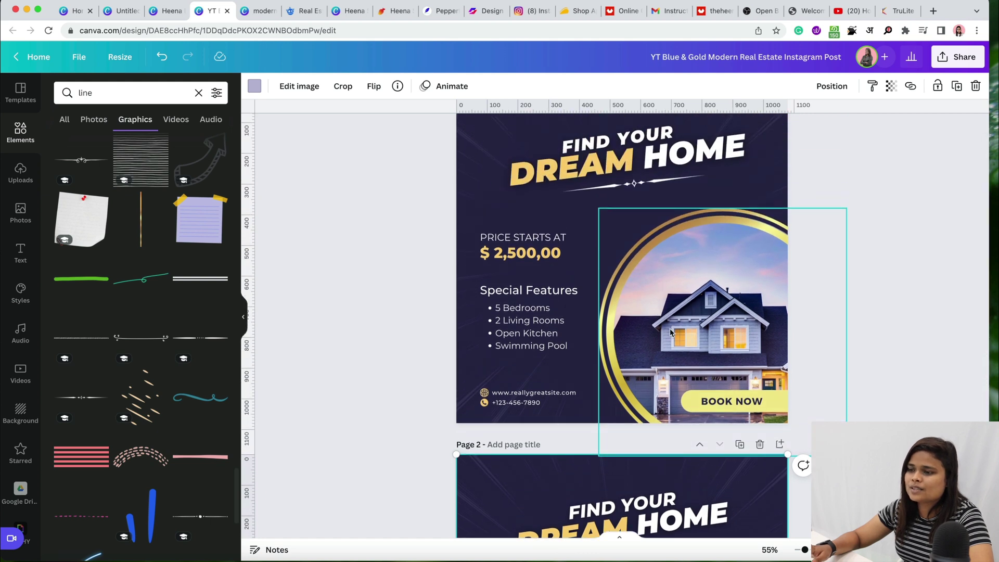
left_click(651, 254)
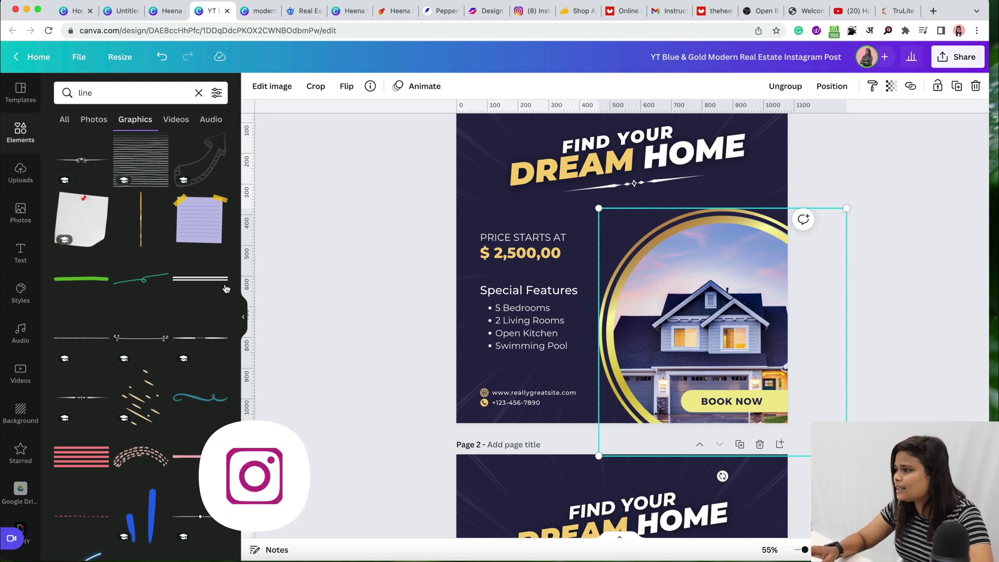
left_click(20, 210)
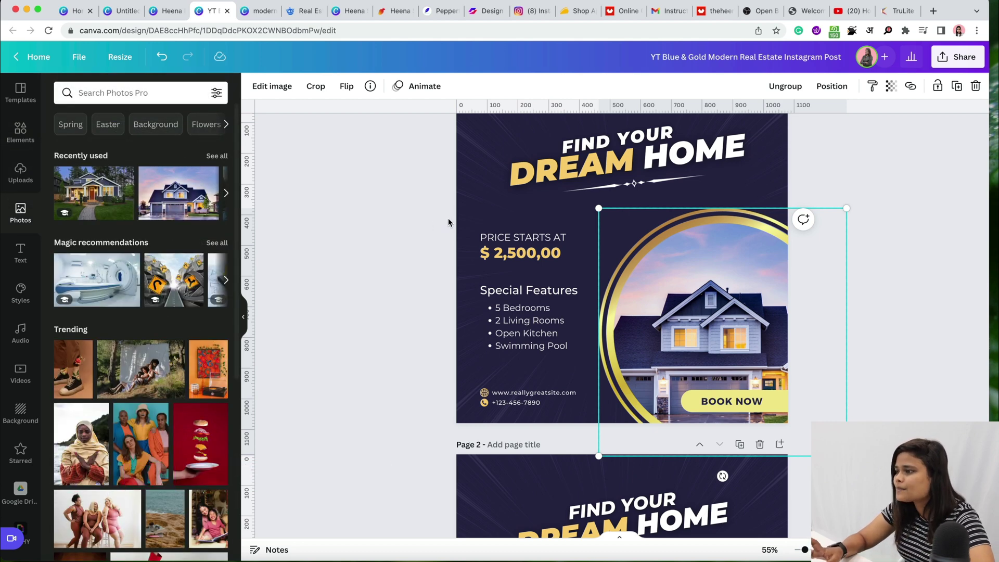
left_click(138, 95)
left_click(83, 174)
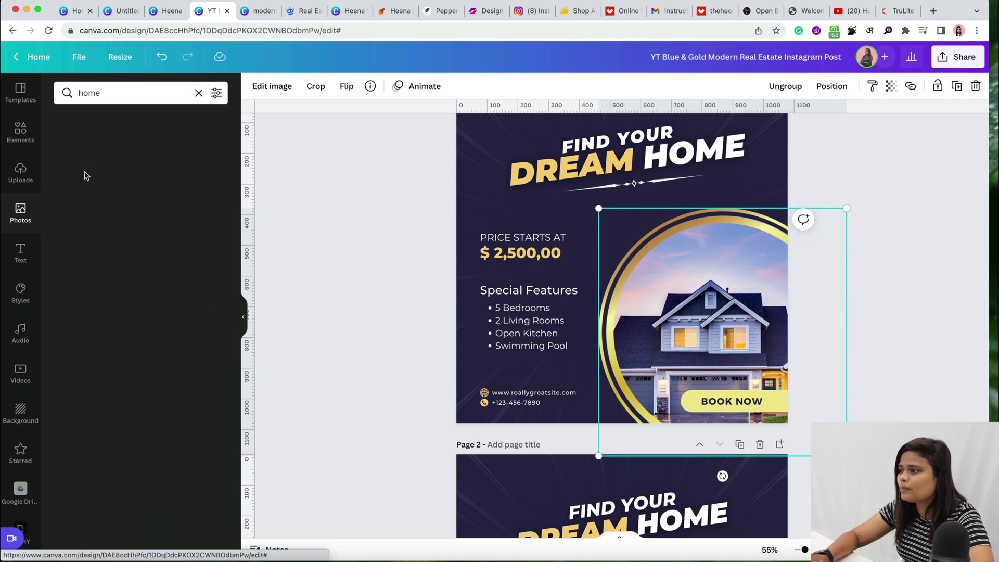
scroll(170, 288, "down", 5)
scroll(170, 287, "down", 5)
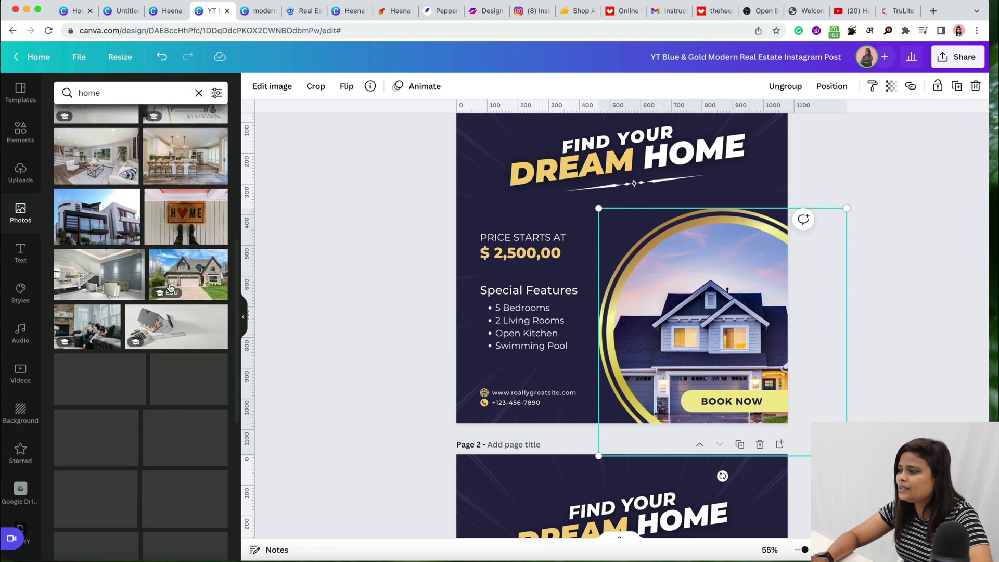
scroll(166, 260, "up", 2)
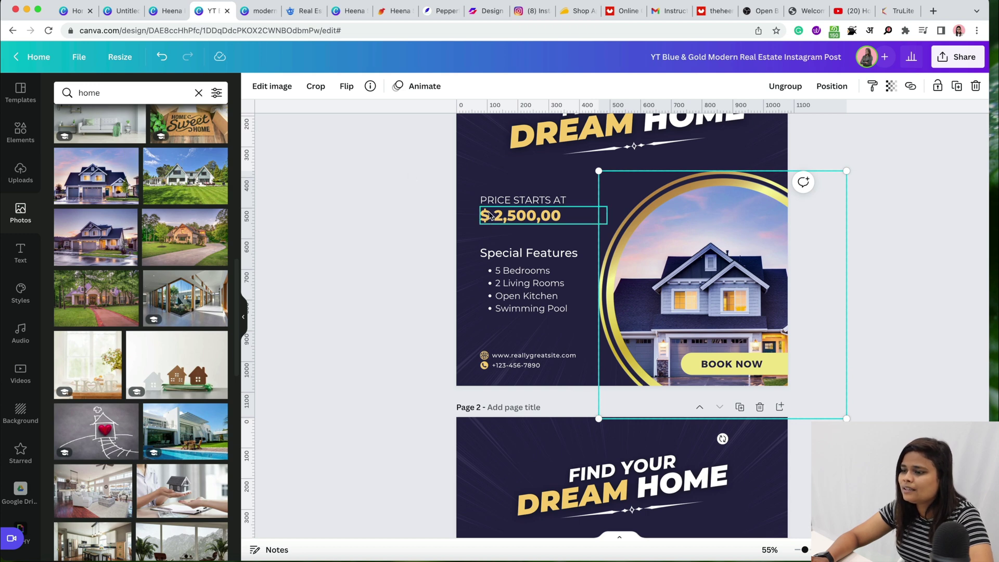
Step: Add the dusk photo of the blue house to page 2 and place it at the lower left, partly past the page edge
scroll(491, 221, "down", 5)
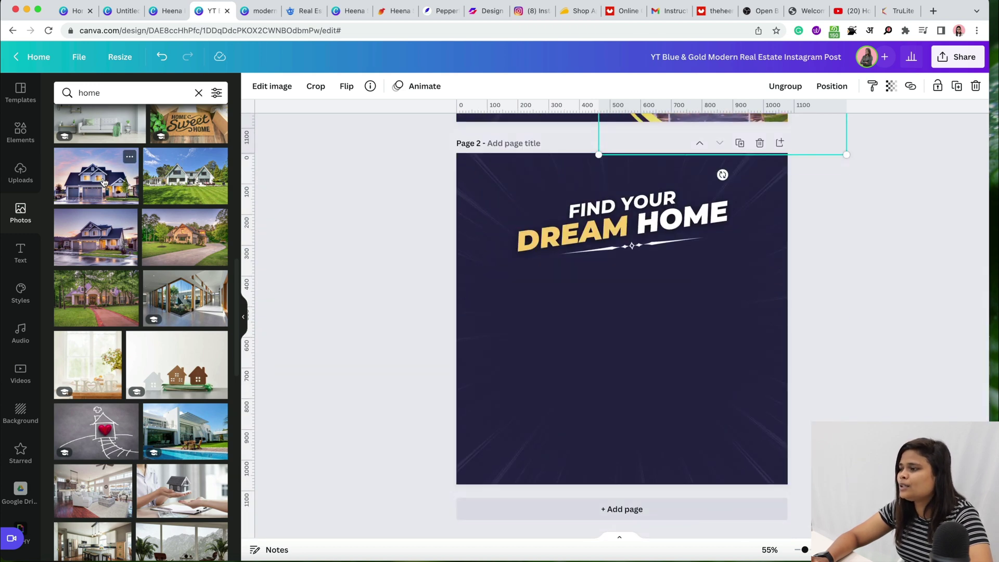
left_click(103, 182)
left_click_drag(643, 300, 538, 356)
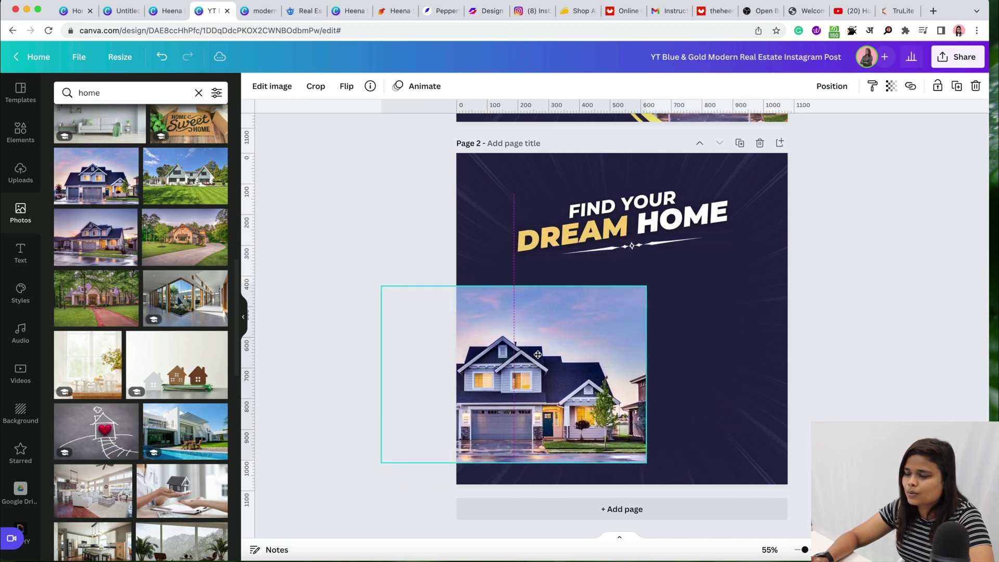
left_click(346, 307)
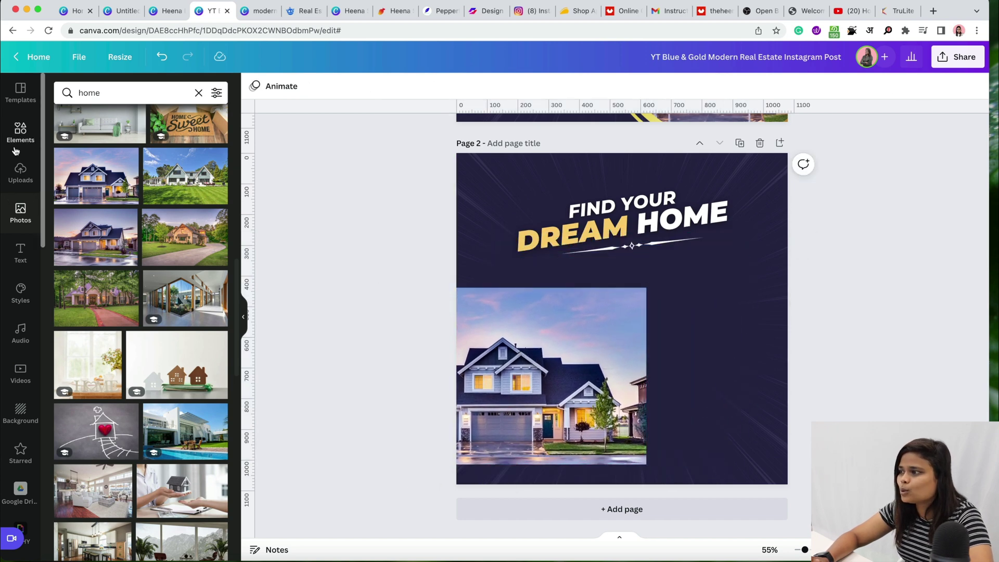
Step: Search the elements for "frames" and open the Frames collection
left_click(19, 135)
left_click(122, 92)
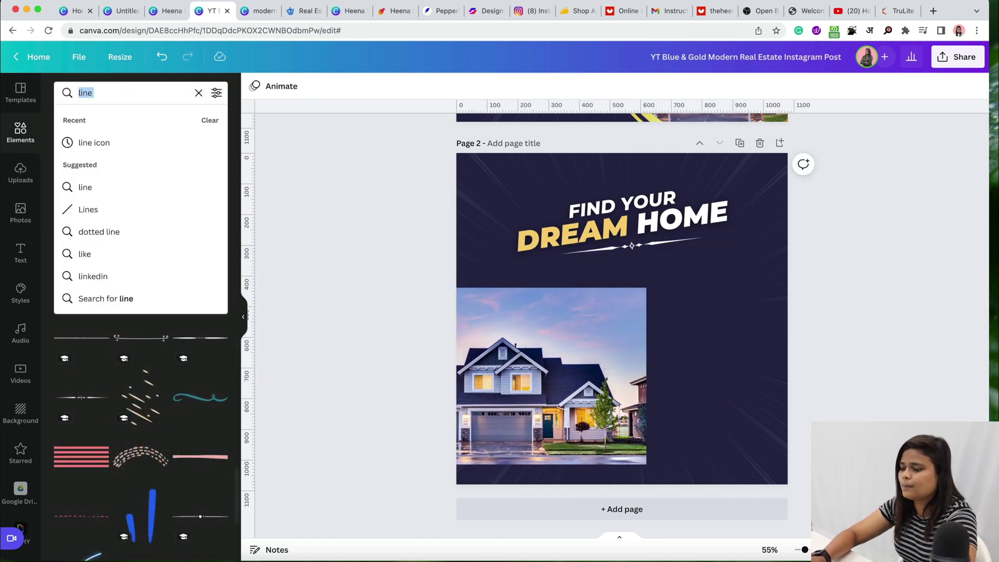
type("frames")
key("Return")
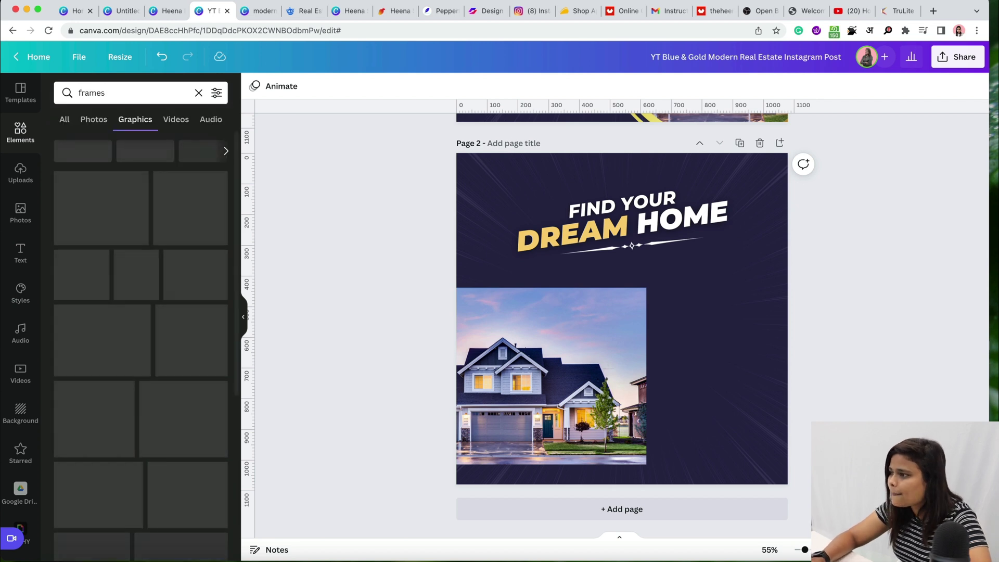
left_click(198, 93)
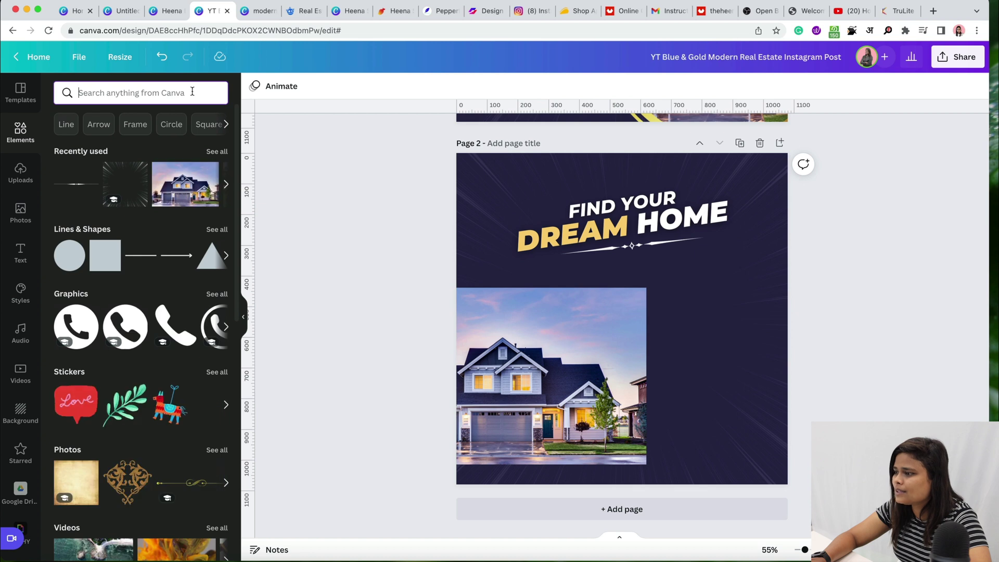
type("fr")
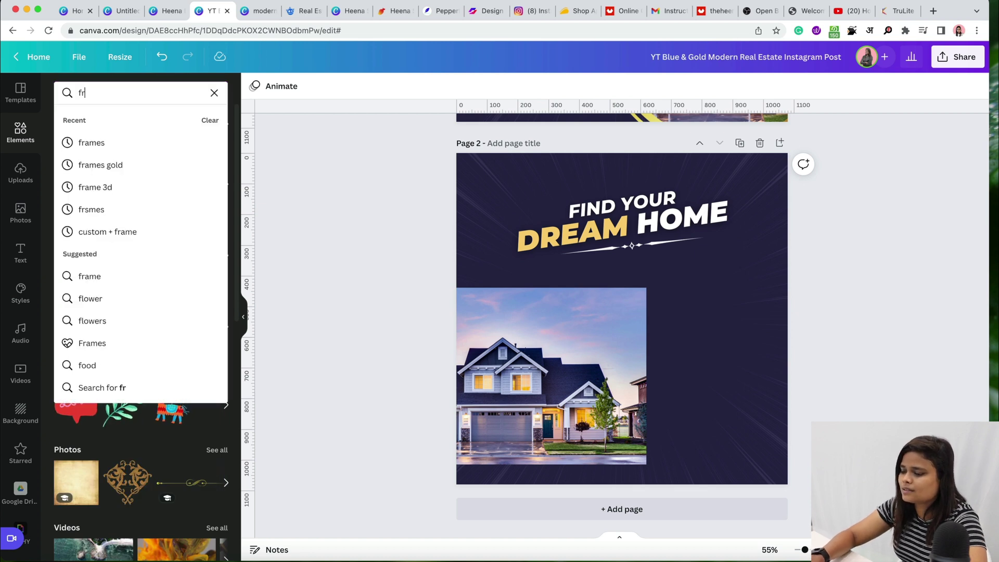
type("ames")
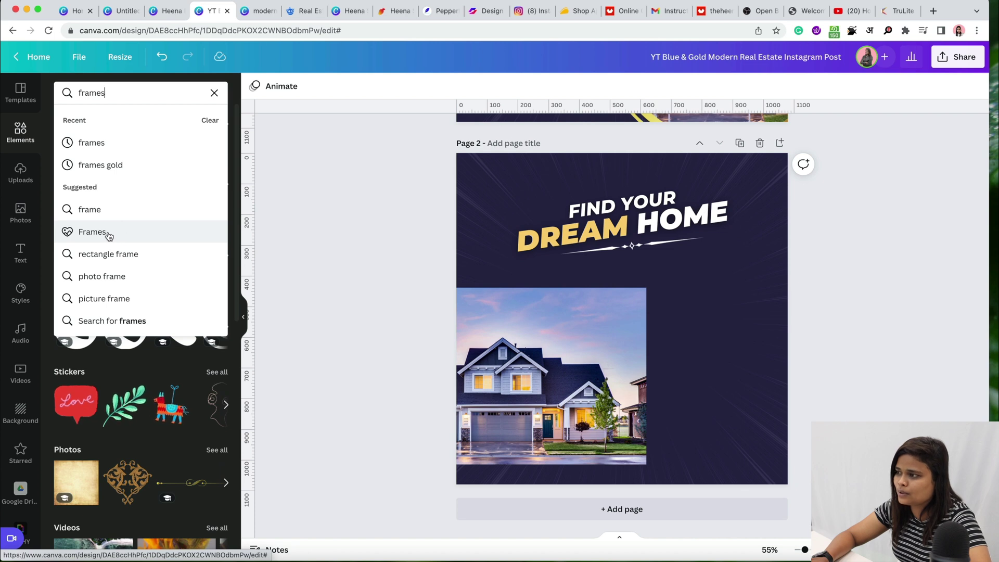
left_click(107, 234)
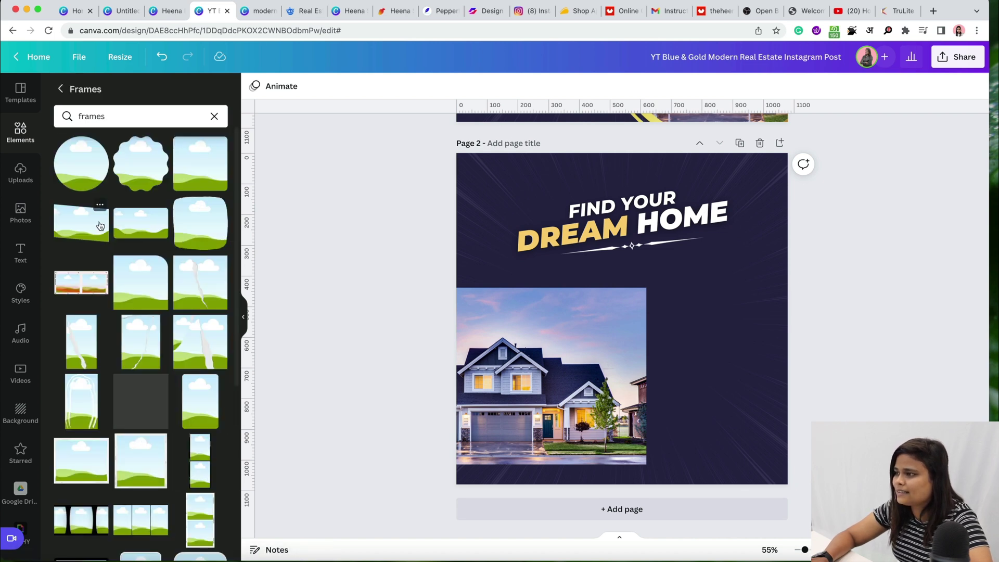
Step: Add a circular frame to page 2, enlarge it and place it at the lower right, partly past the page's right edge
left_click(81, 167)
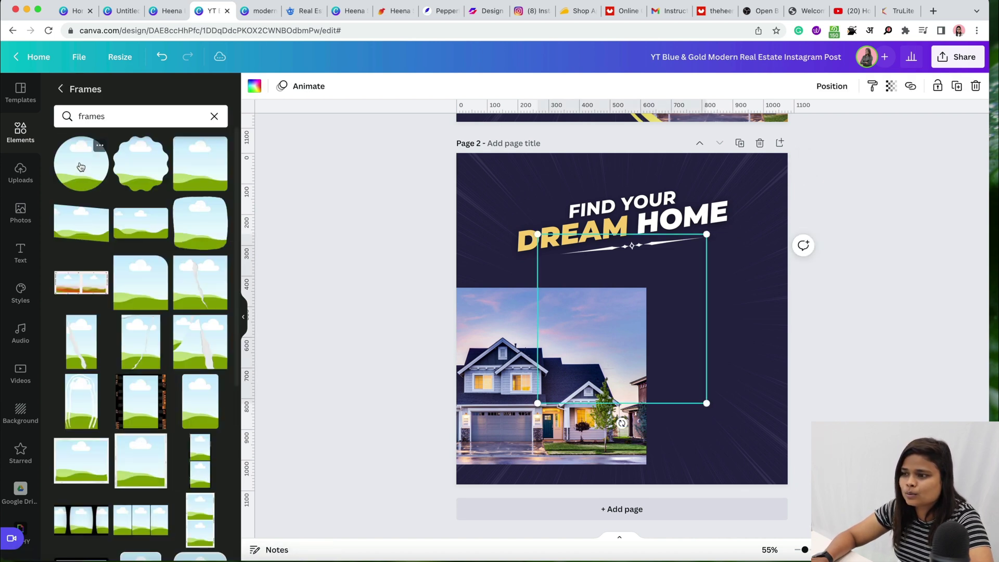
left_click_drag(669, 267, 779, 307)
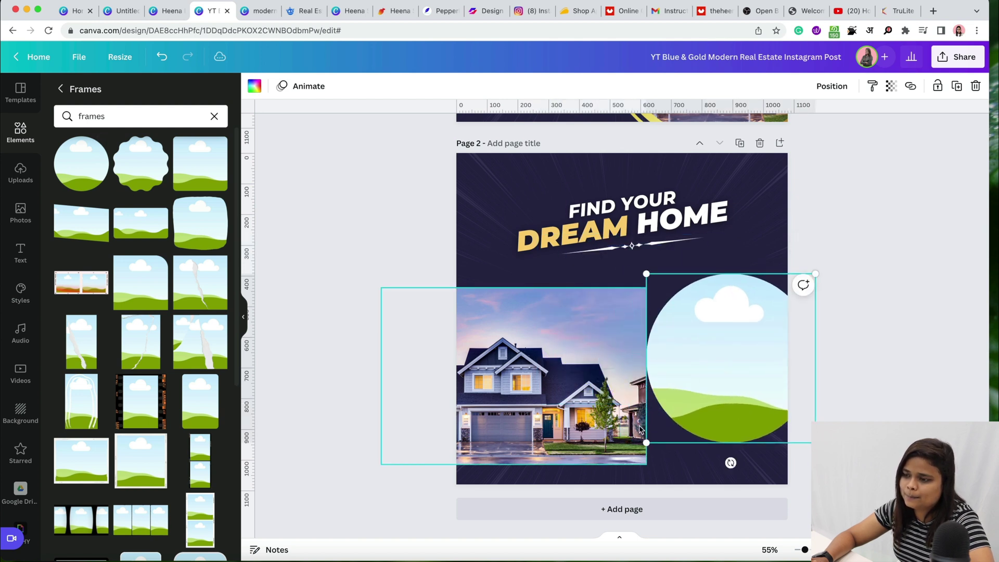
left_click_drag(647, 446, 625, 507)
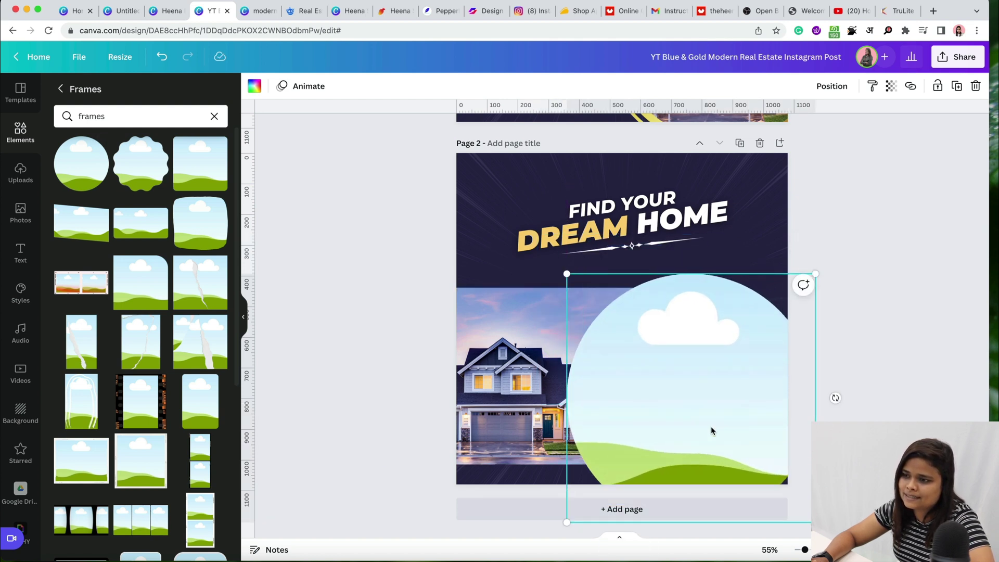
left_click_drag(712, 430, 750, 401)
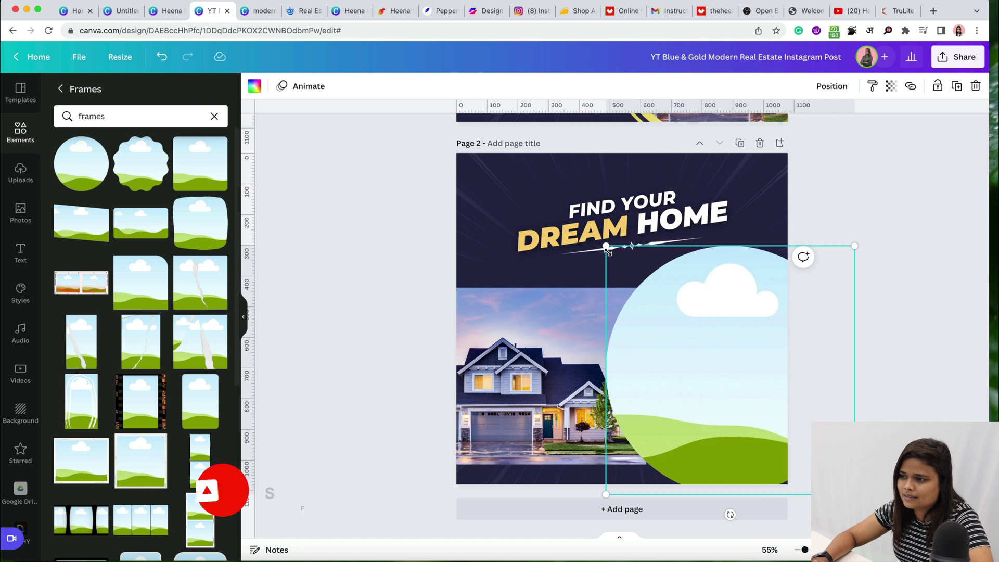
left_click_drag(607, 249, 640, 279)
left_click_drag(702, 350, 684, 331)
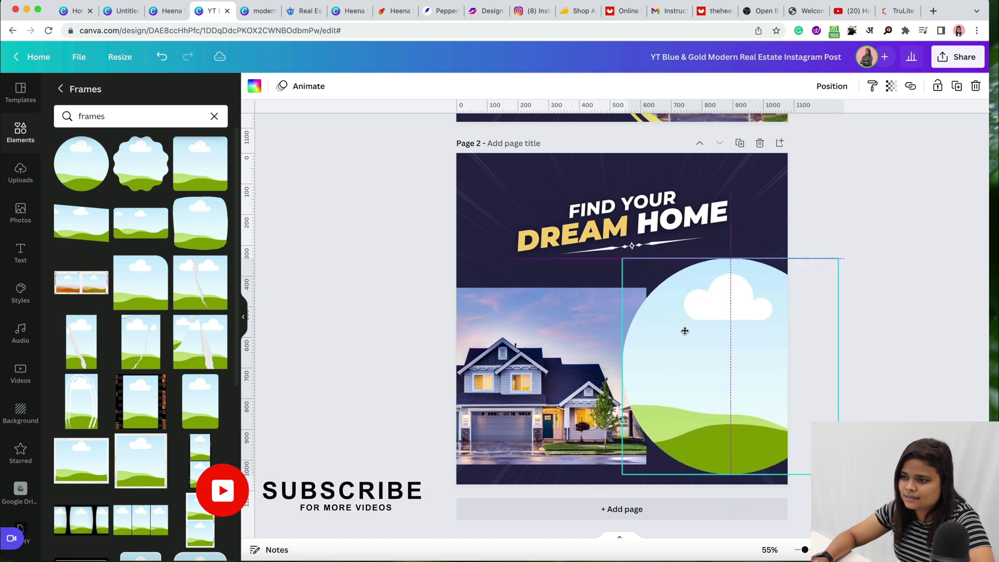
Step: Fill the circular frame on page 2 with the house photo
left_click_drag(569, 364, 722, 350)
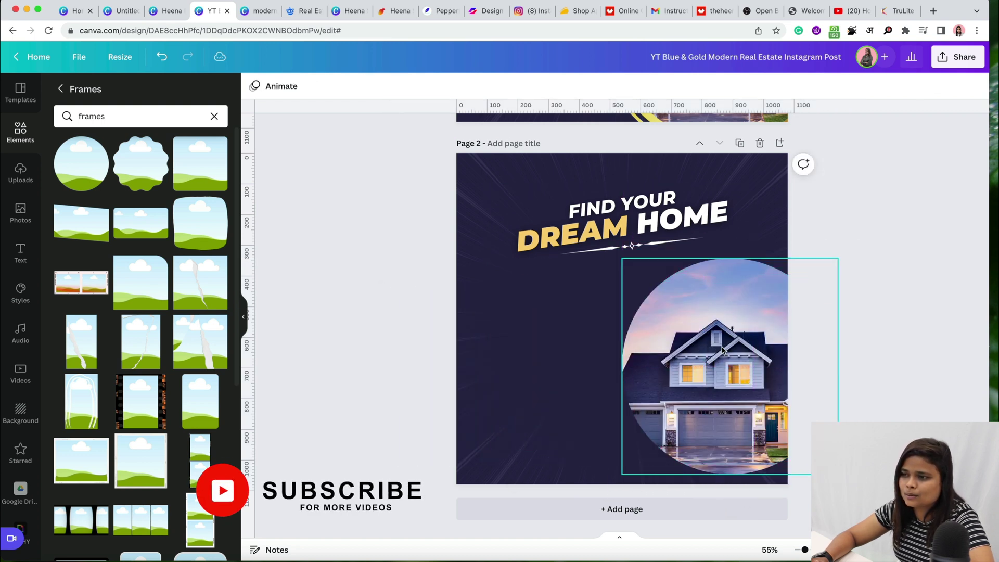
left_click(574, 360)
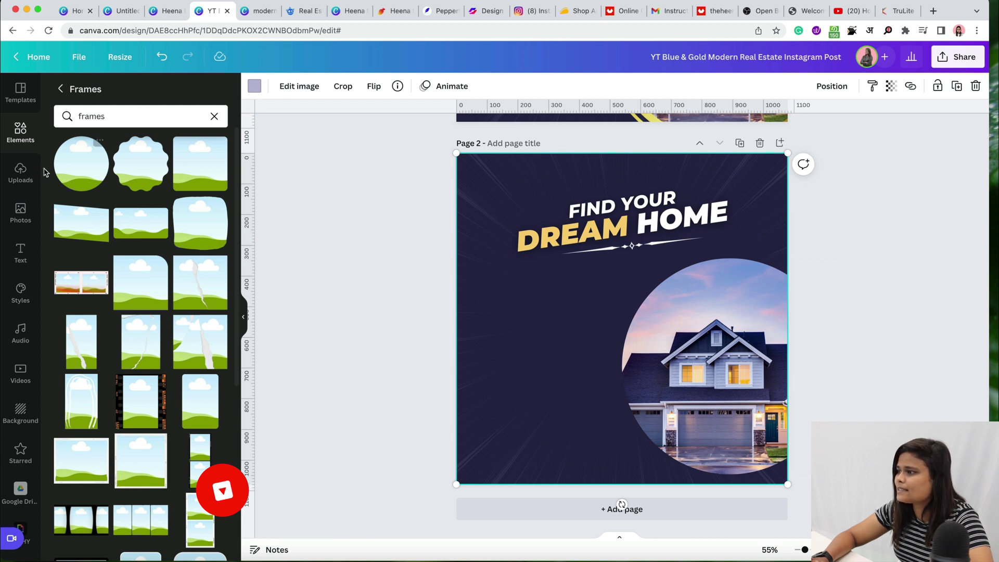
Step: Search the elements for "gold metallic circle" and browse the results for a ring like the one on page 1
scroll(408, 196, "up", 5)
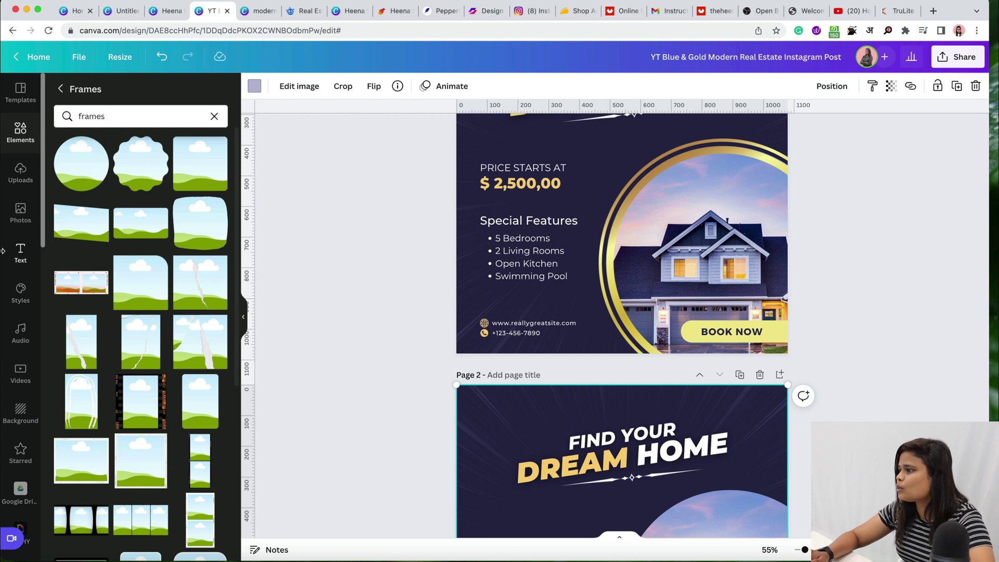
left_click(32, 136)
left_click(141, 92)
type("g")
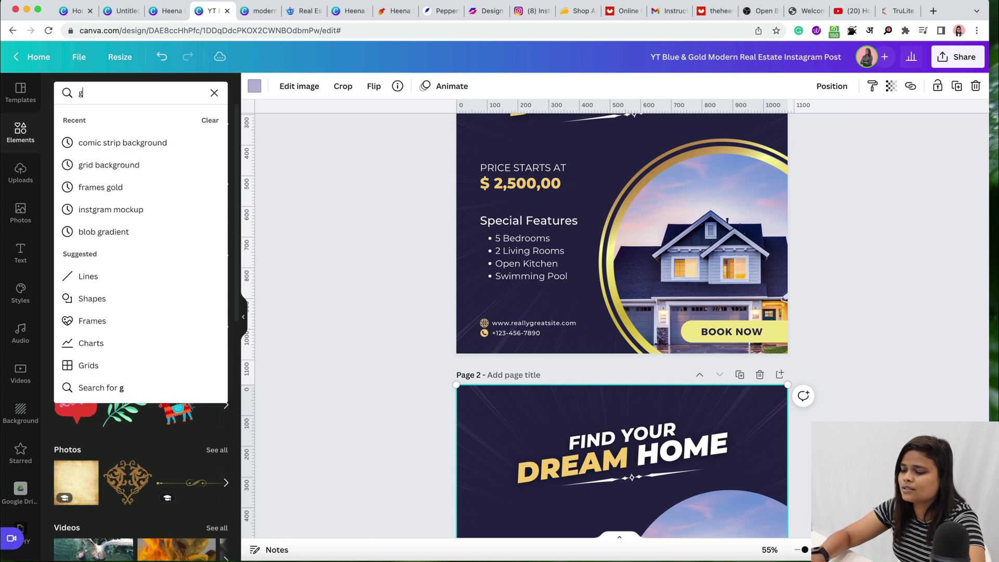
type("old me")
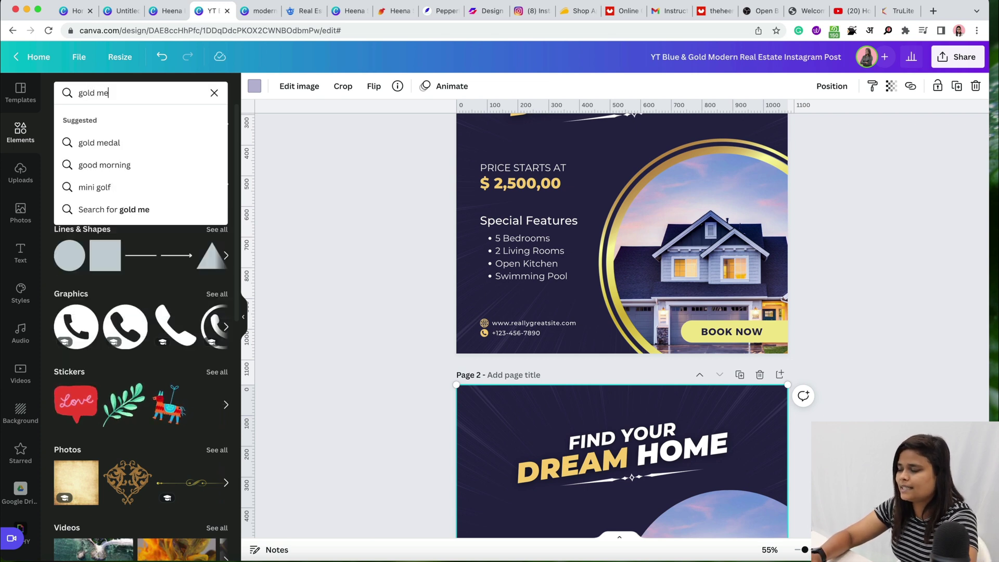
type("tallic")
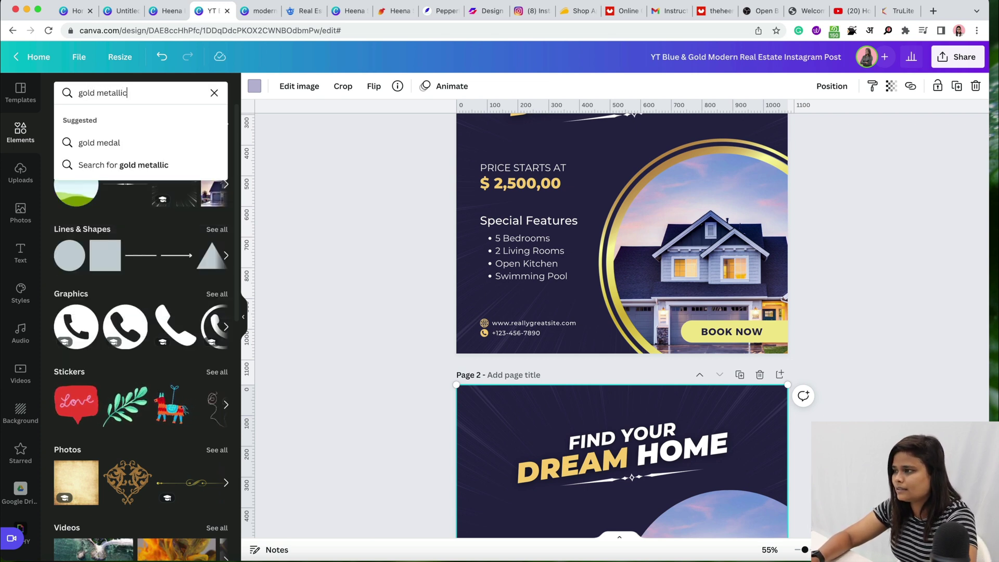
type(" circl")
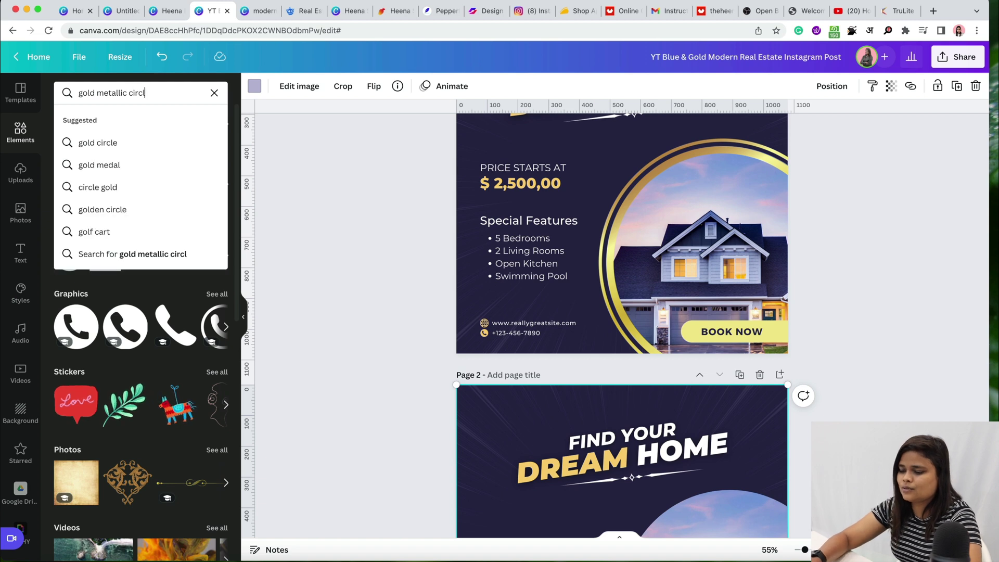
type("e")
key("Return")
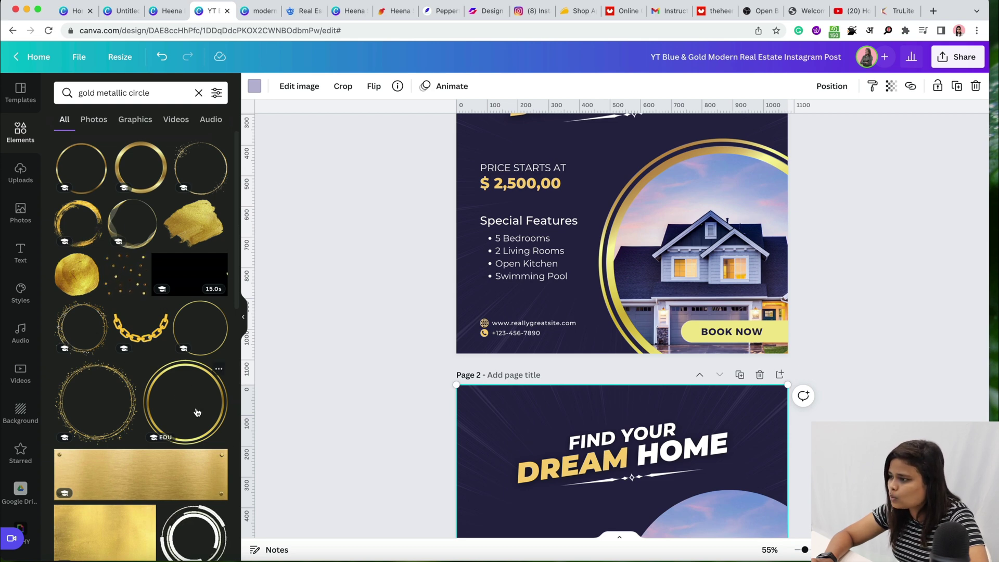
scroll(193, 401, "down", 10)
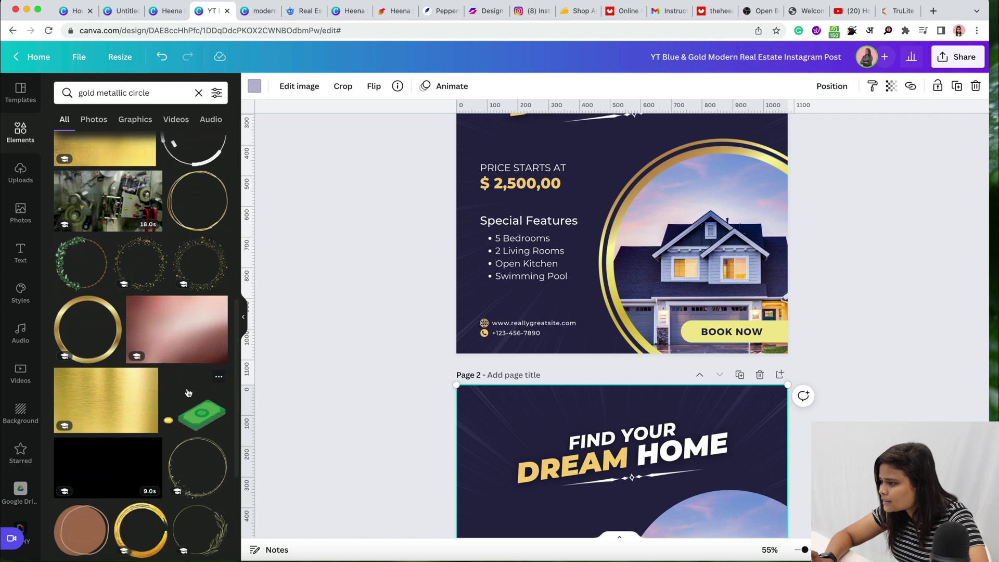
scroll(188, 393, "down", 10)
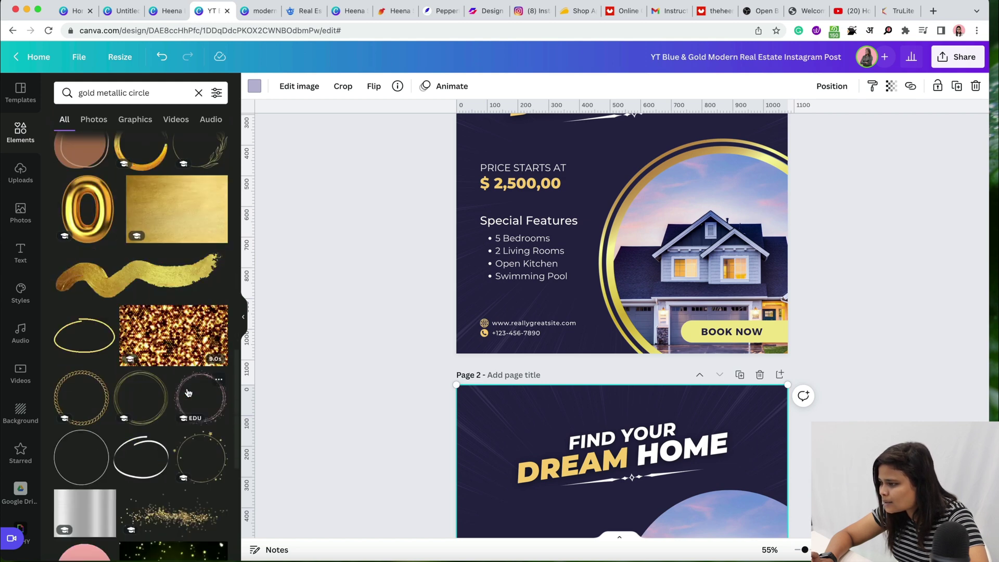
scroll(189, 393, "down", 15)
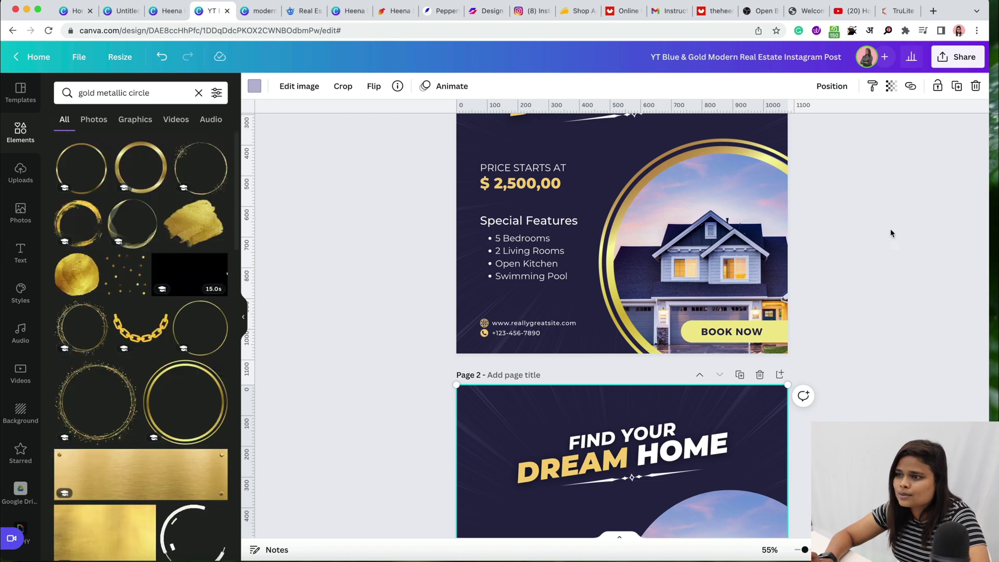
Step: Check the graphic details of the gold ring around the house photo on page 1
left_click(731, 201)
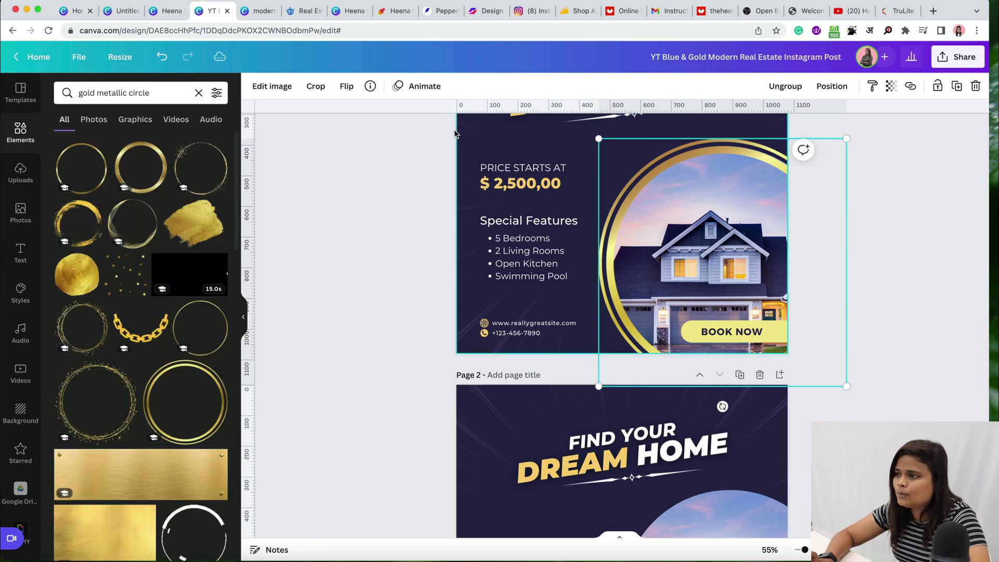
left_click(371, 87)
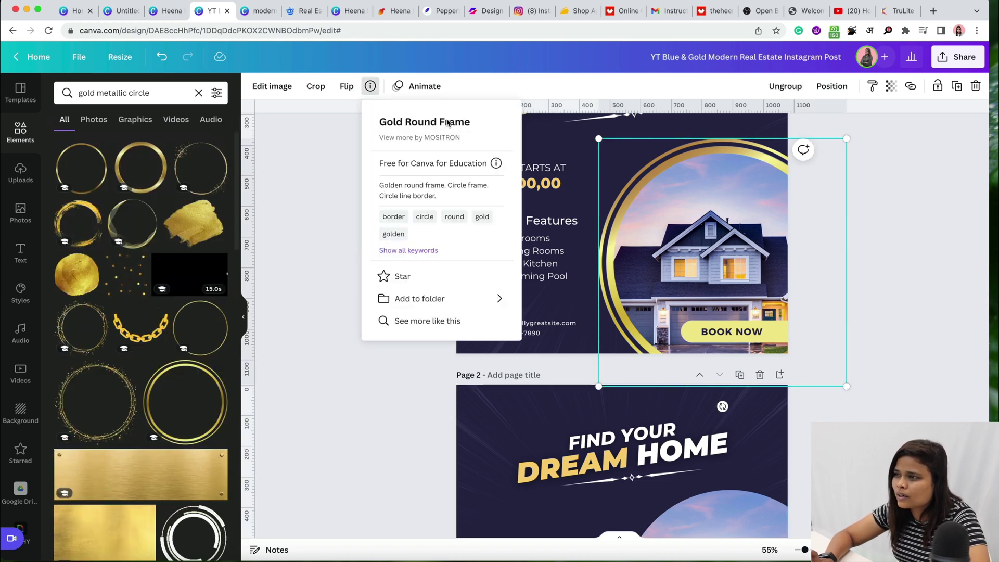
Step: Search the elements for "gold round frame"
left_click(160, 91)
key("BackSpace")
key("BackSpace")
key("BackSpace")
key("BackSpace")
key("BackSpace")
key("BackSpace")
key("BackSpace")
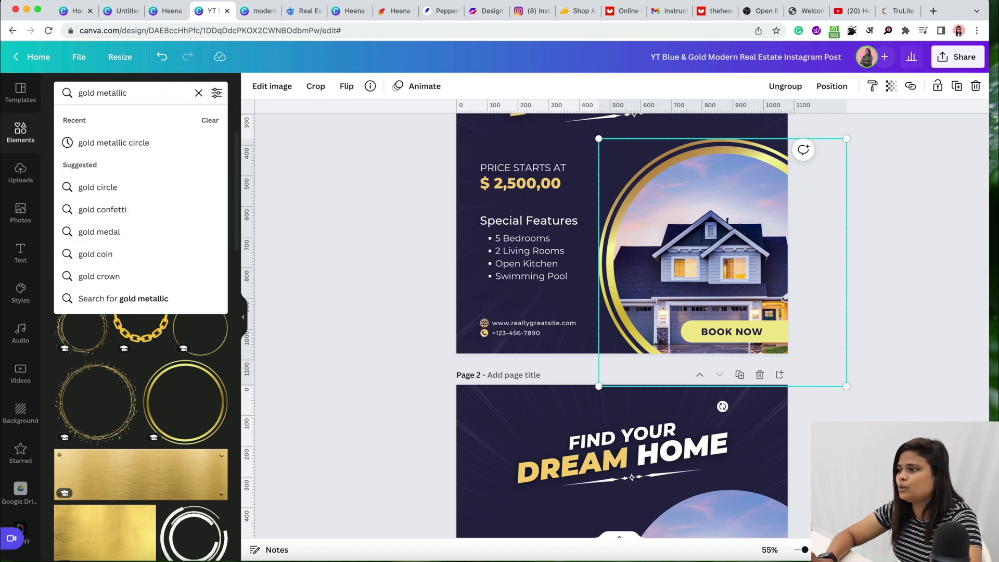
key("BackSpace")
key("BackSpace")
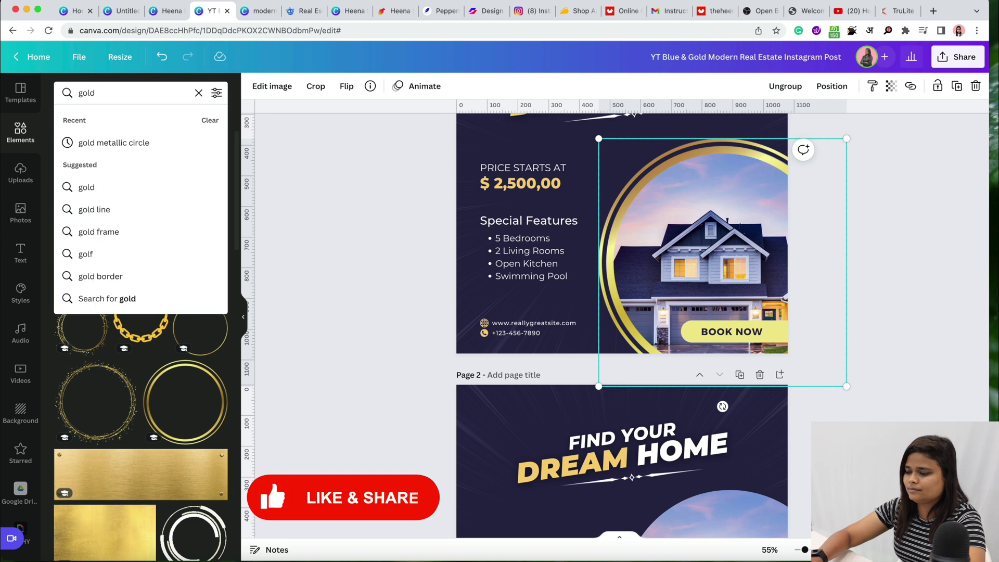
type("round frame")
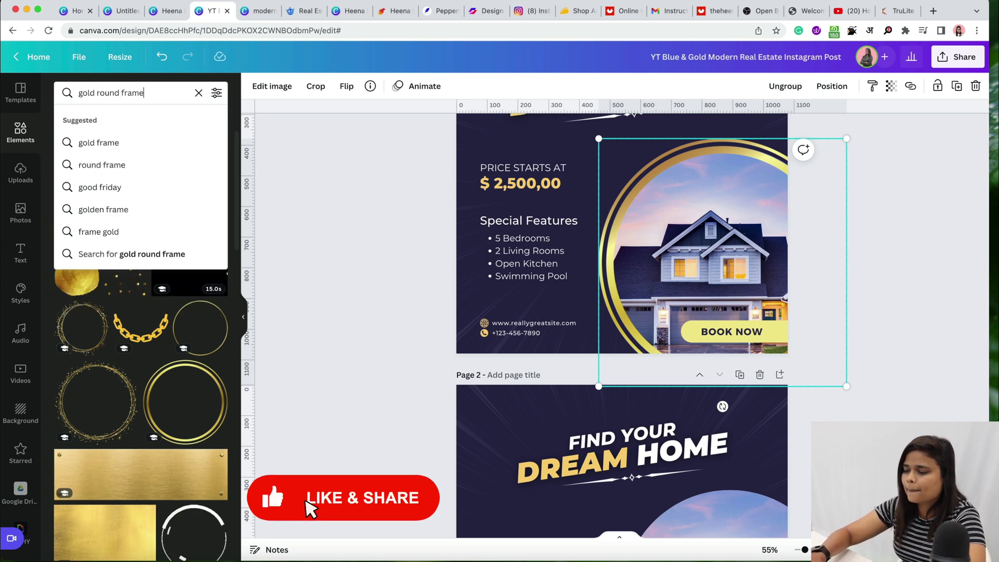
key("Return")
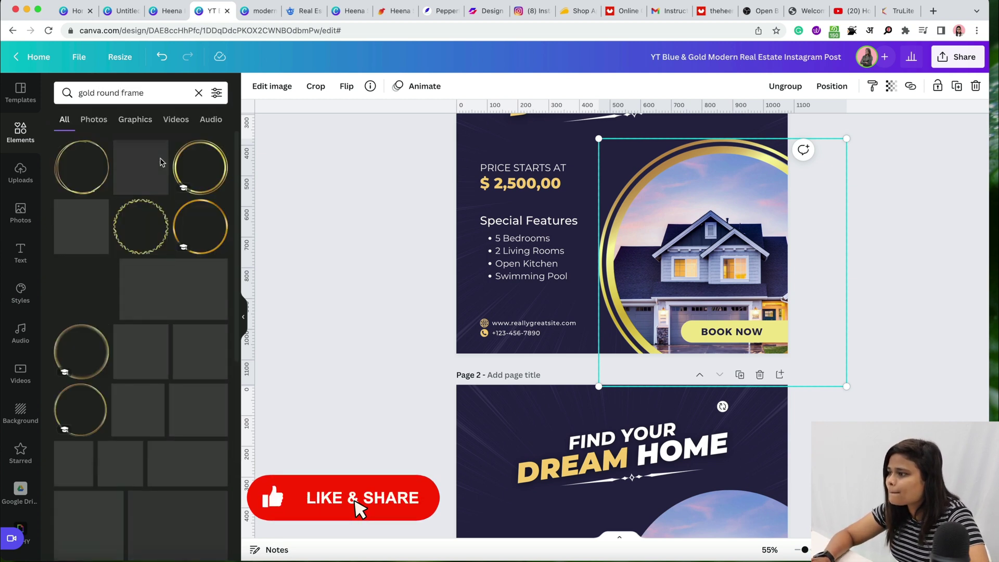
Step: Add the double-line gold round frame to page 2 and position it as a ring around the circular house photo
scroll(442, 317, "down", 5)
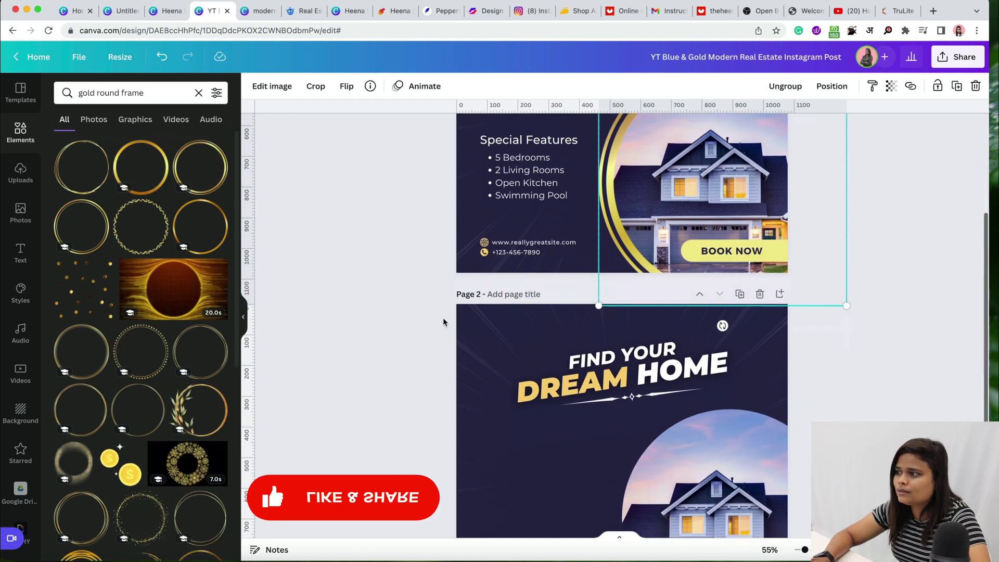
left_click(118, 162)
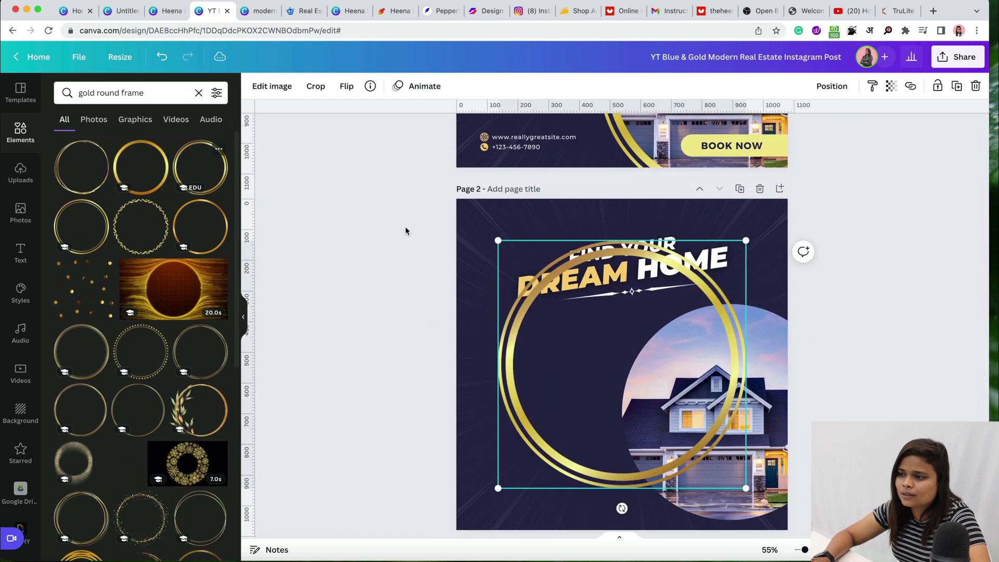
left_click_drag(669, 382, 784, 440)
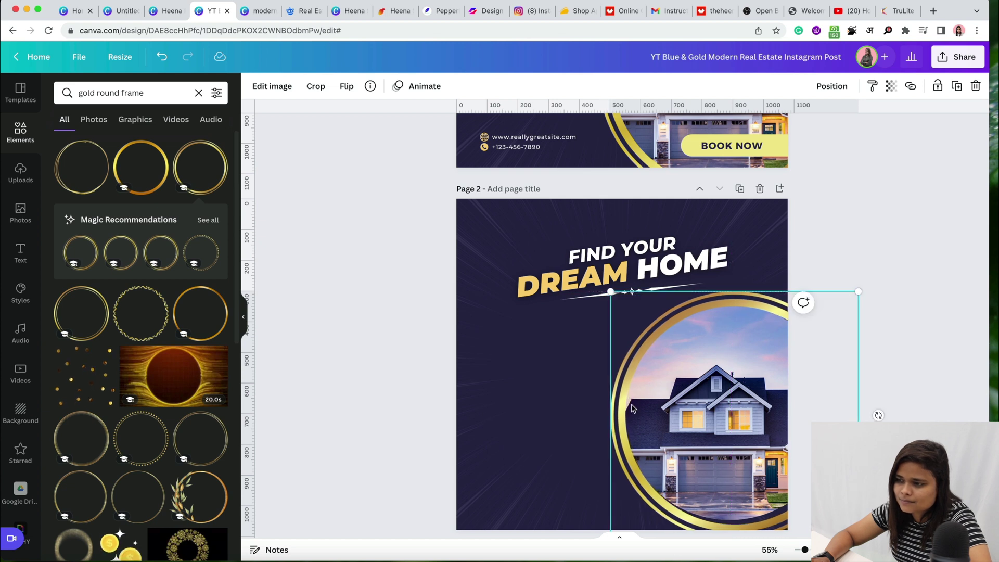
left_click(581, 403)
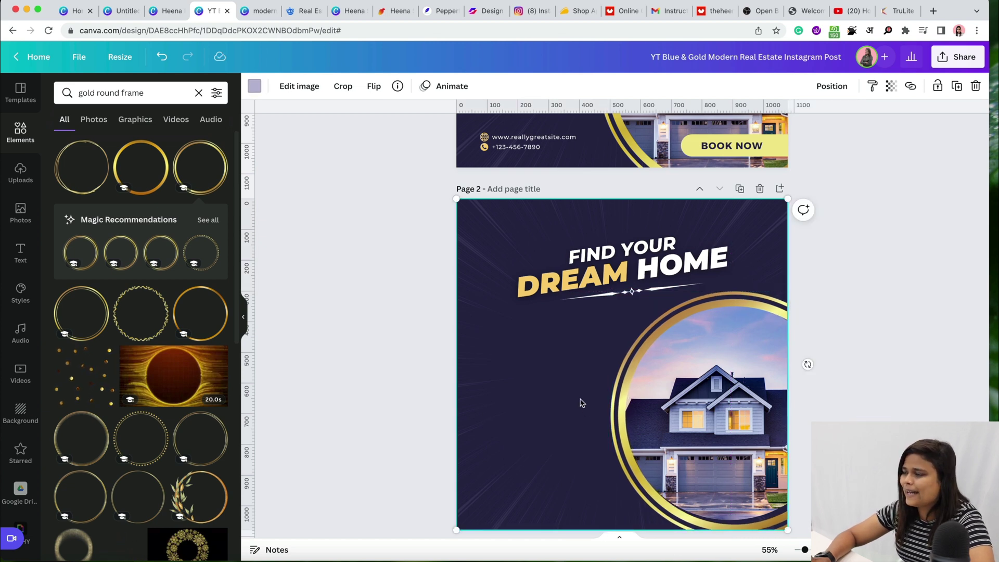
Step: Add a text box to page 2 beside the house photo, with white, left-aligned text
scroll(581, 404, "up", 1)
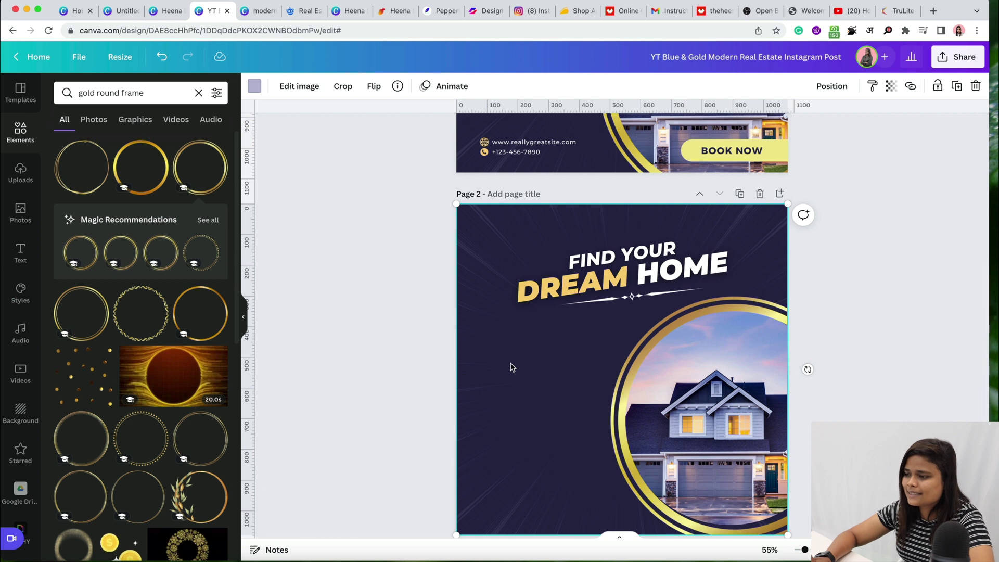
key("t")
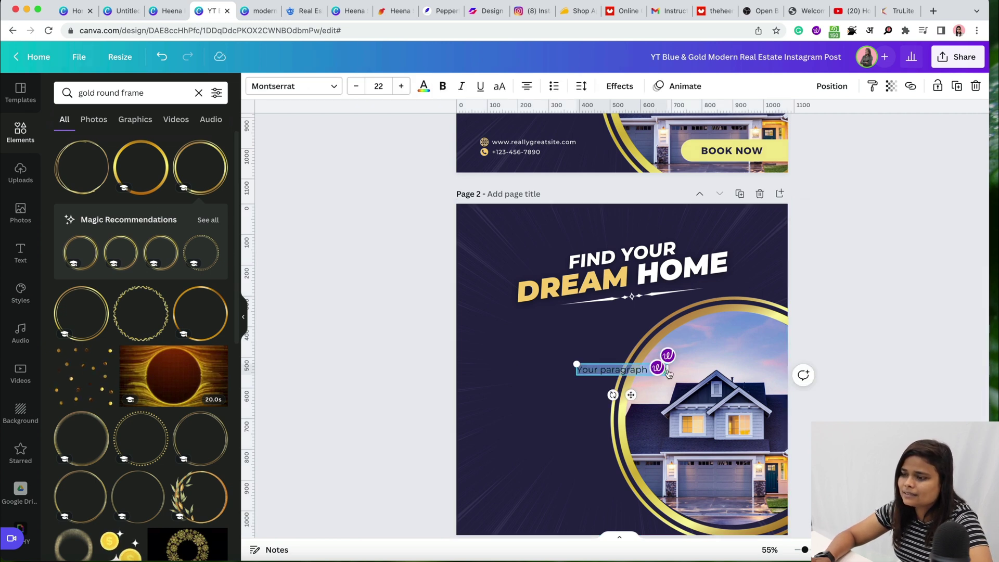
left_click_drag(572, 373, 569, 372)
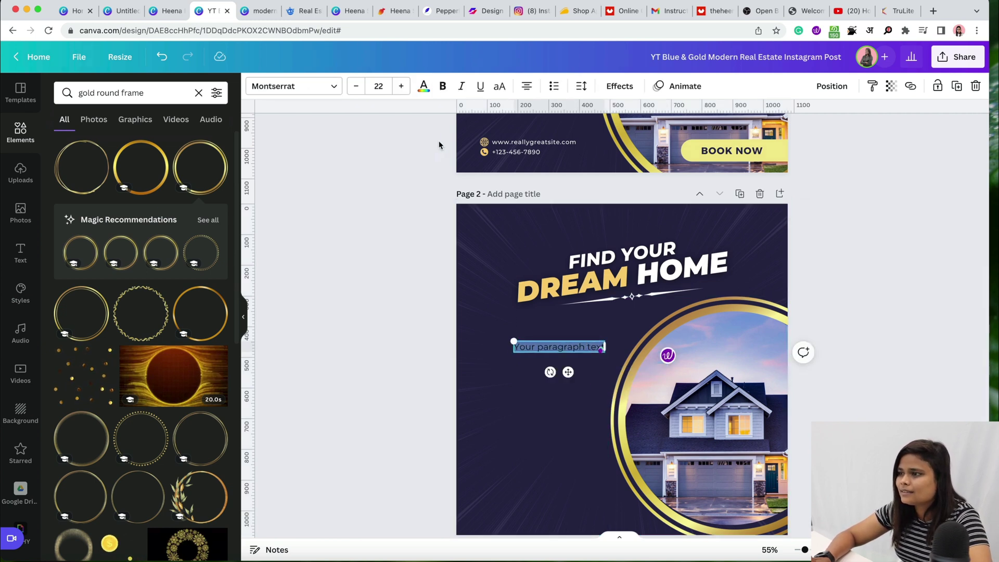
left_click(423, 87)
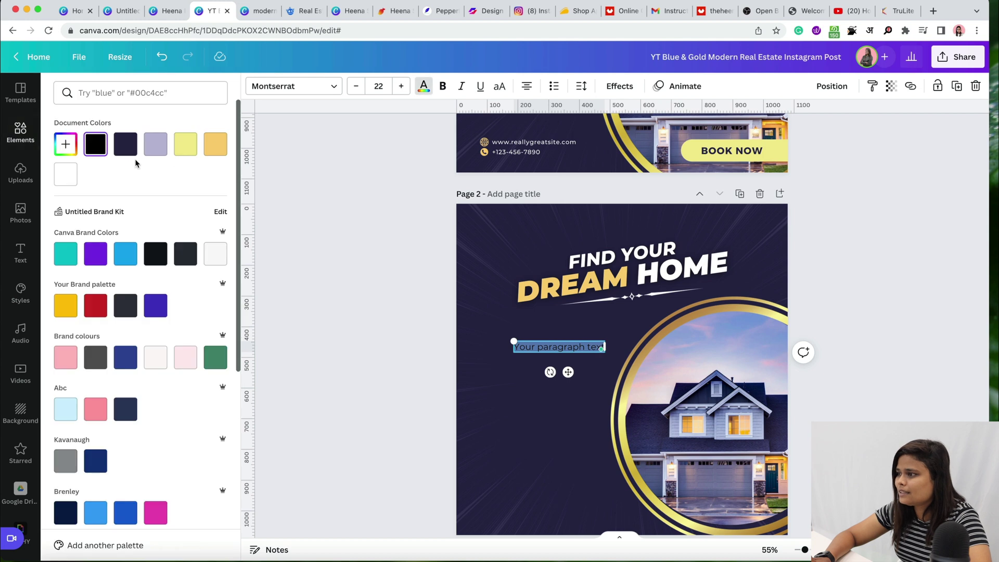
left_click(66, 175)
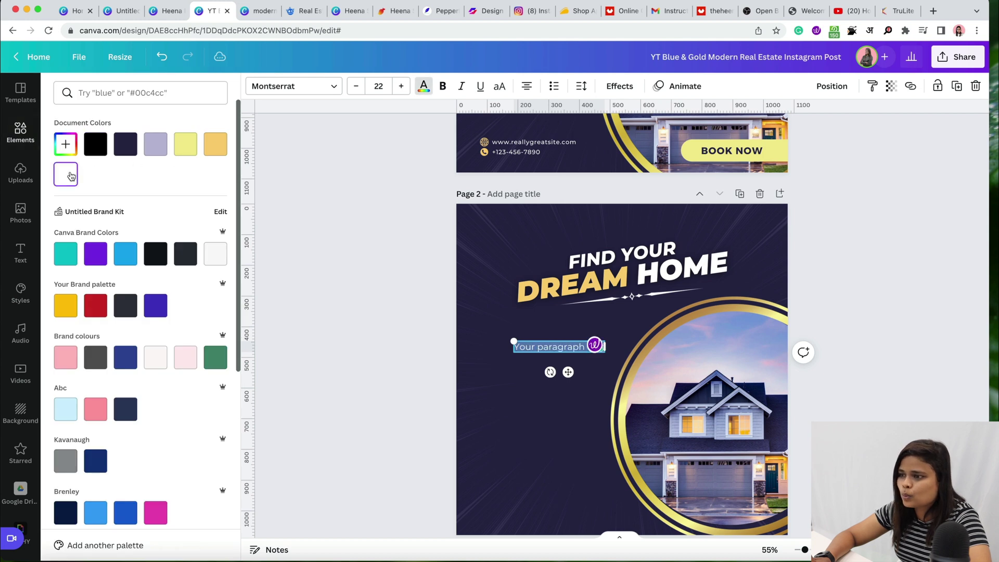
left_click(529, 90)
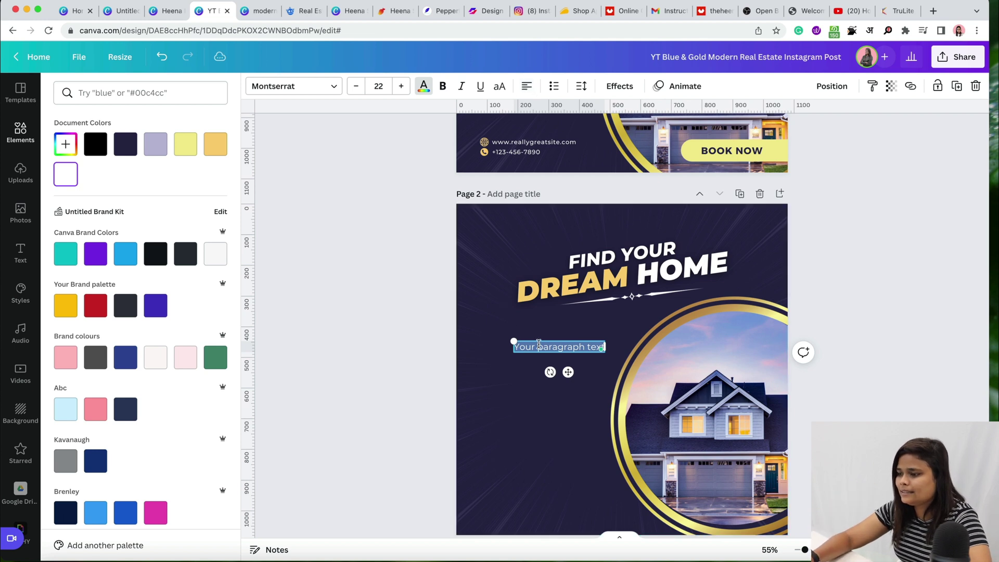
Step: Enter "Speacial Feature:" in the white text box and move it closer to page 2's left edge
type("Sa")
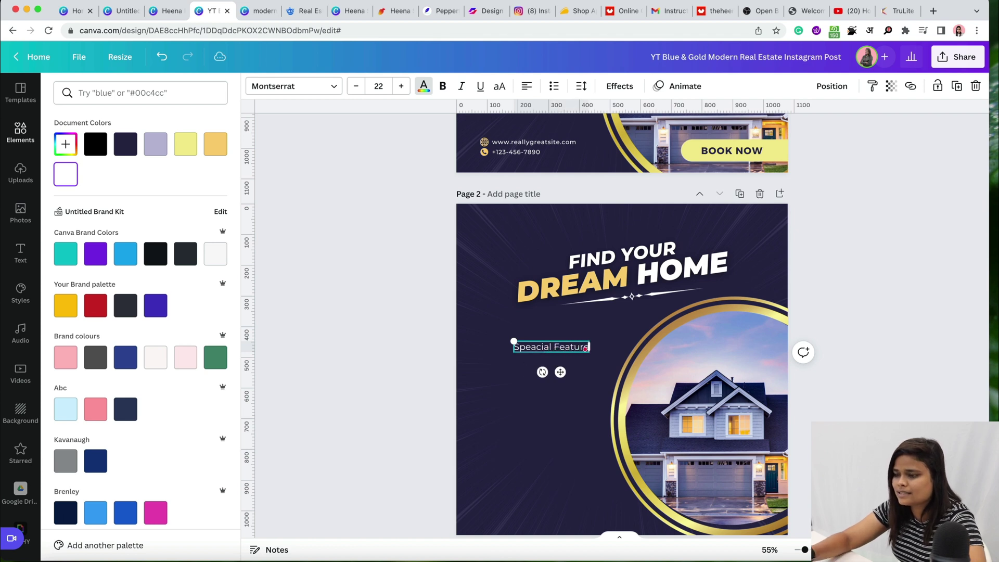
left_click(543, 396)
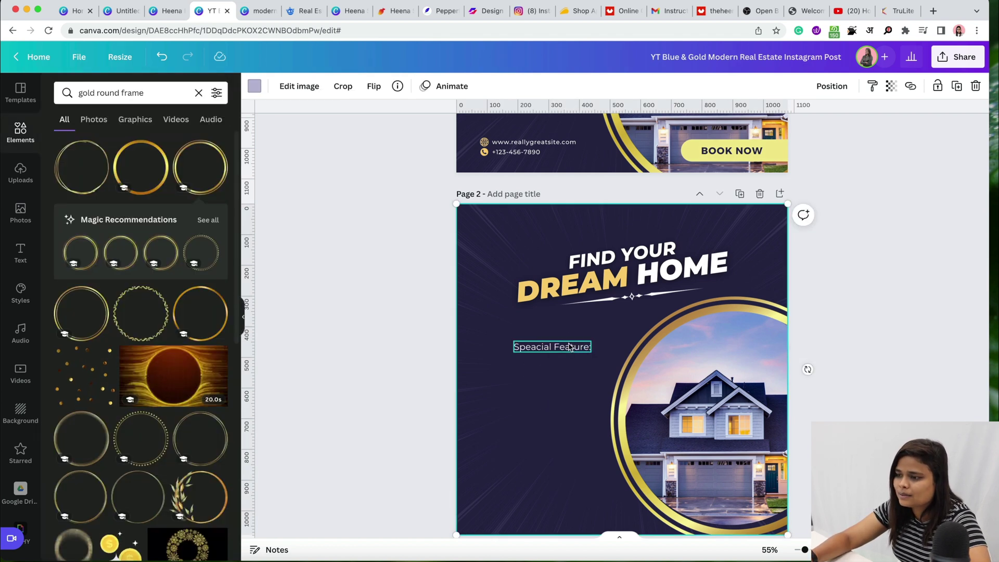
left_click_drag(564, 348, 532, 350)
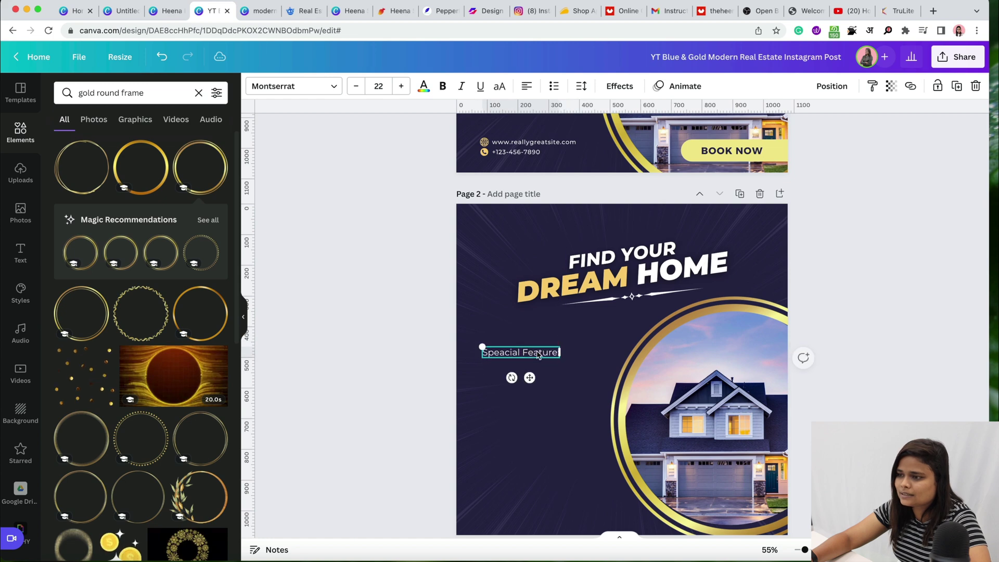
Step: Replace the draft text on page 2 with a copy of page 1's "Special Features" heading and its bulleted list
scroll(536, 351, "up", 5)
scroll(538, 354, "down", 1)
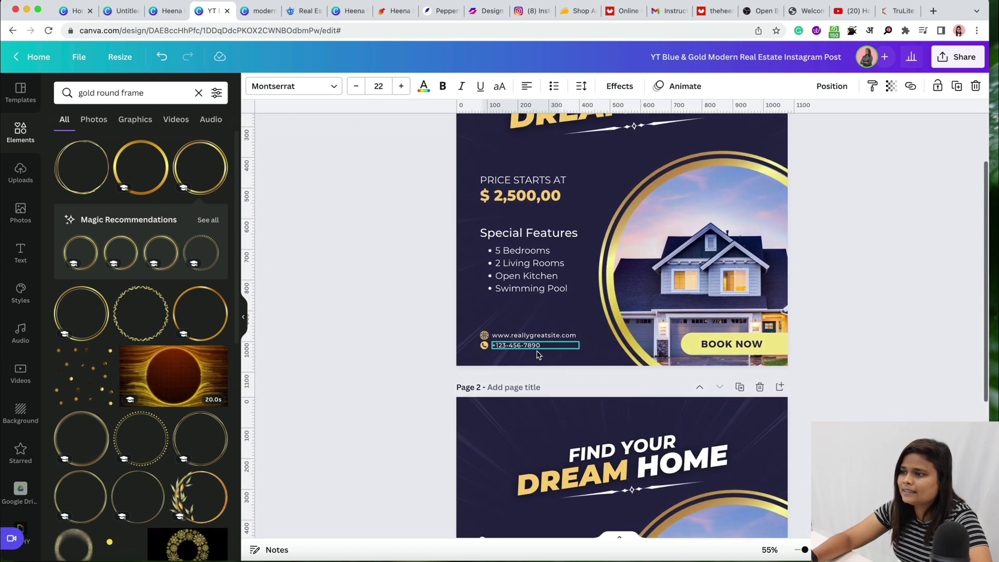
left_click(524, 275)
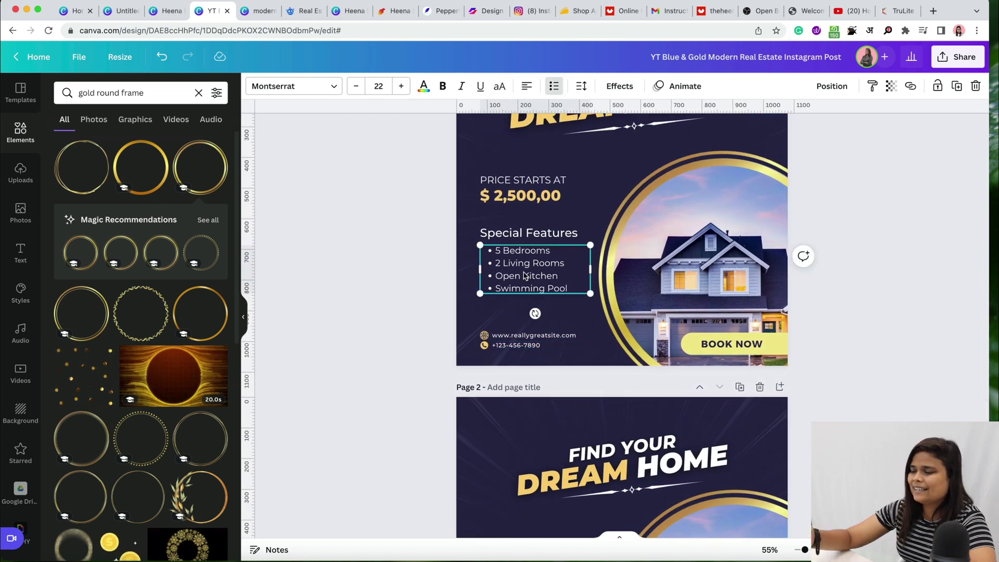
scroll(525, 276, "down", 4)
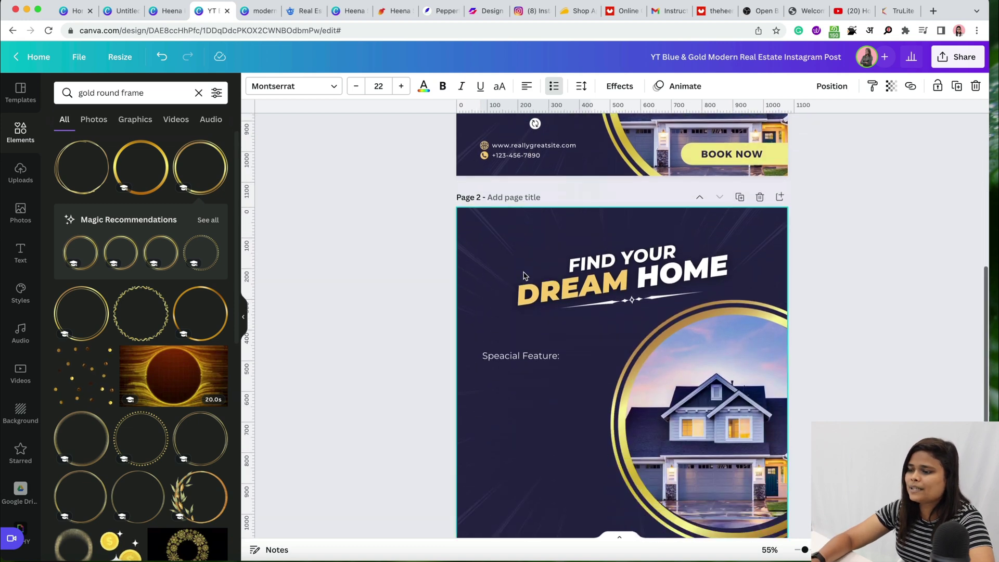
scroll(525, 276, "up", 4)
left_click(525, 207)
left_click(503, 245, "shift")
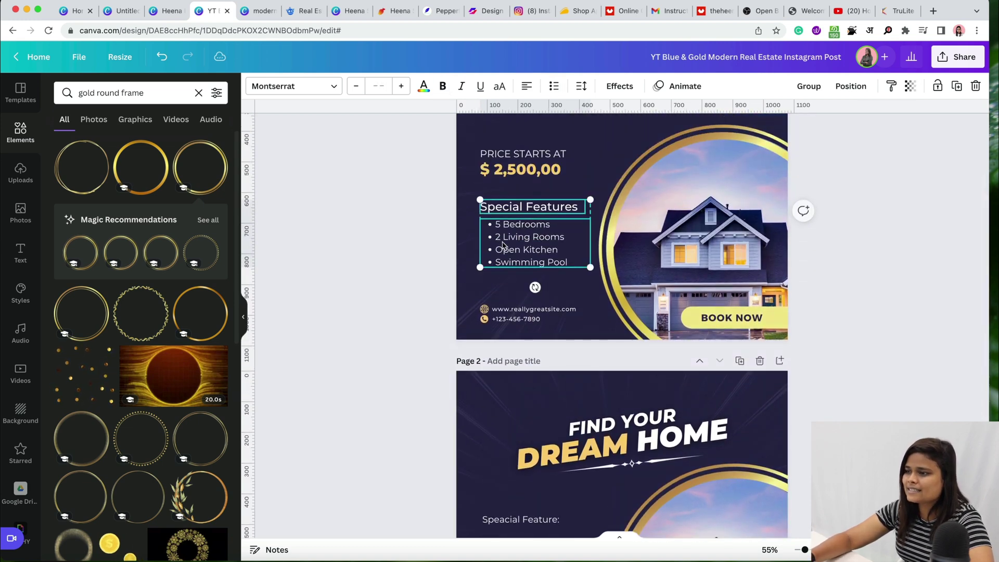
scroll(503, 245, "down", 4)
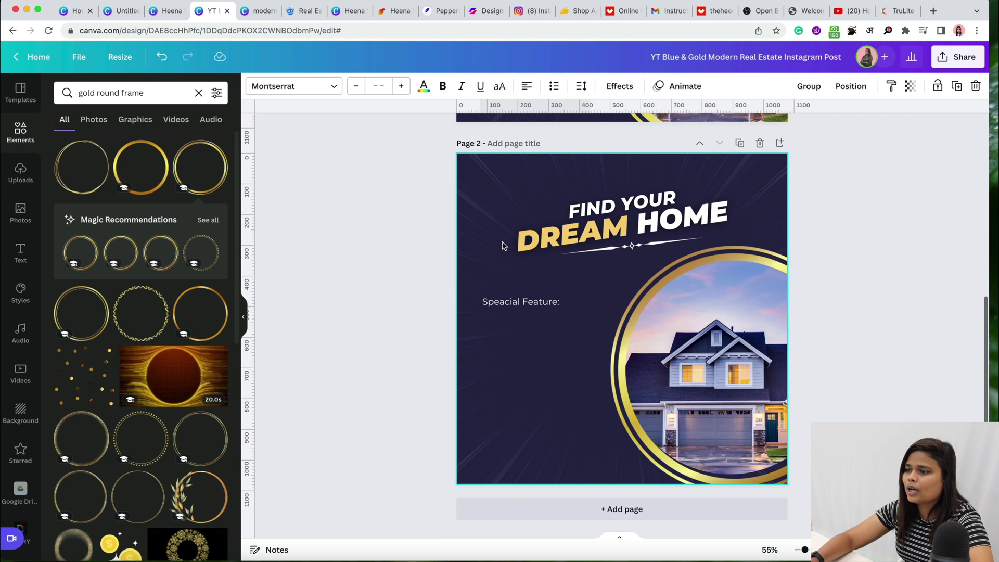
left_click(515, 302)
key("Delete")
type("Special Features 5 Bedrooms 2 Living Rooms Open Kitchen Swimming Pool")
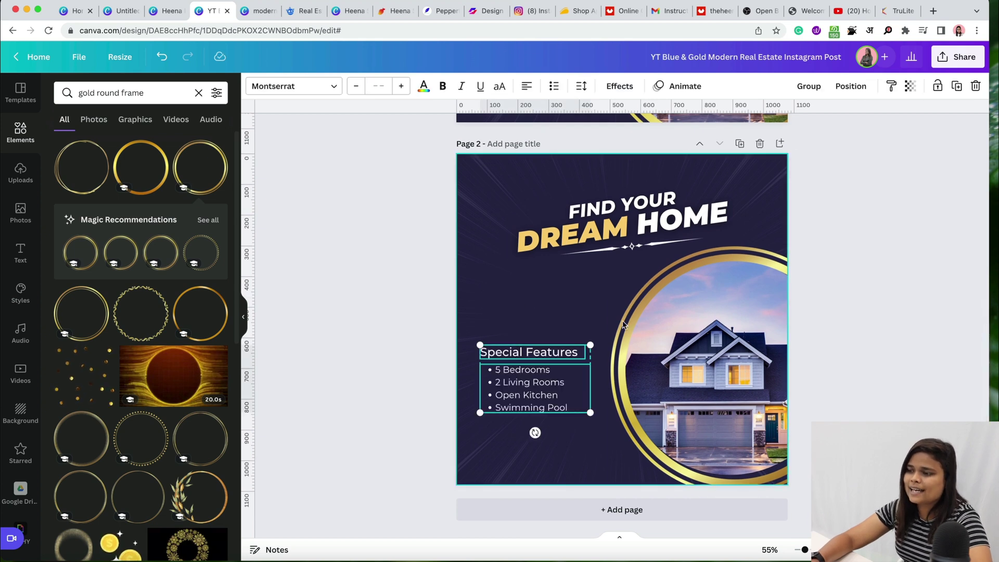
left_click(547, 306)
left_click(511, 384)
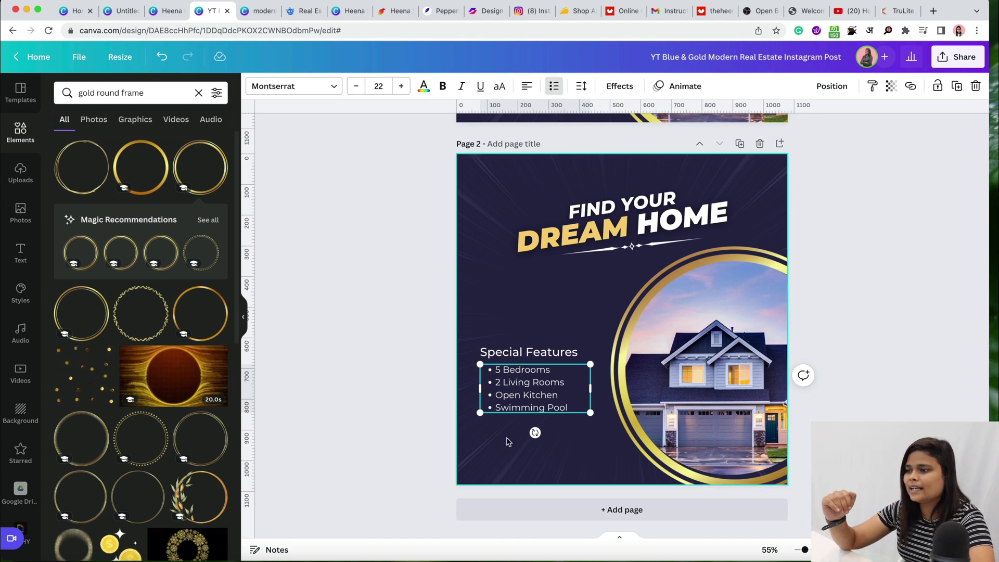
Step: Copy the "PRICE STARTS AT" label and the "$ 2,500,00" amount from page 1 onto page 2, above the Special Features heading
scroll(525, 271, "up", 5)
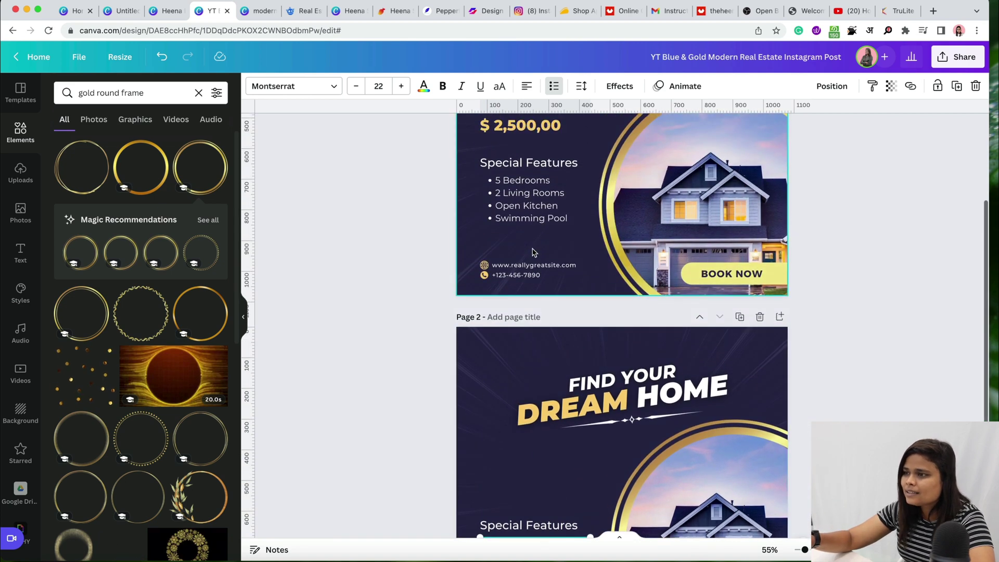
left_click(517, 201)
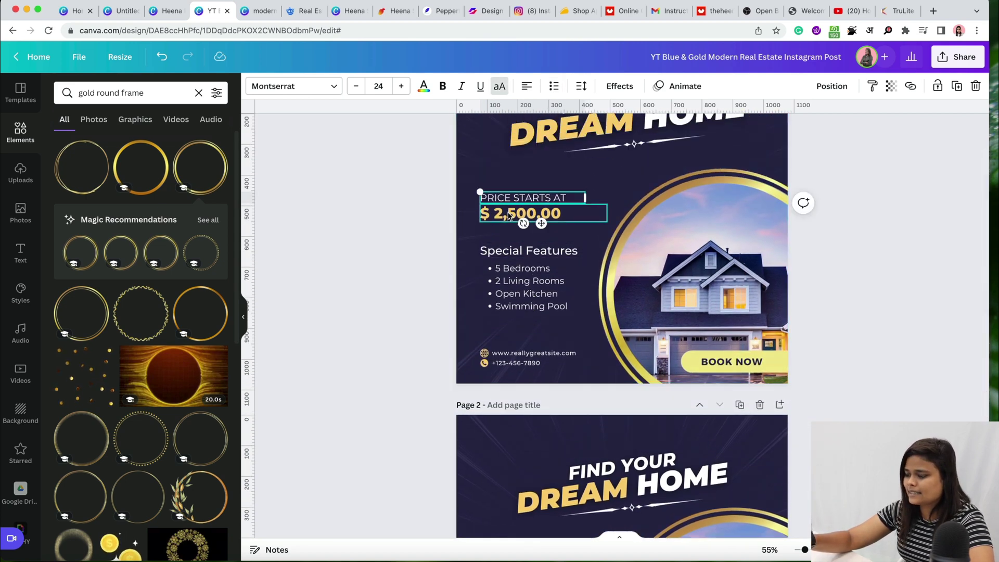
left_click(509, 215, "shift")
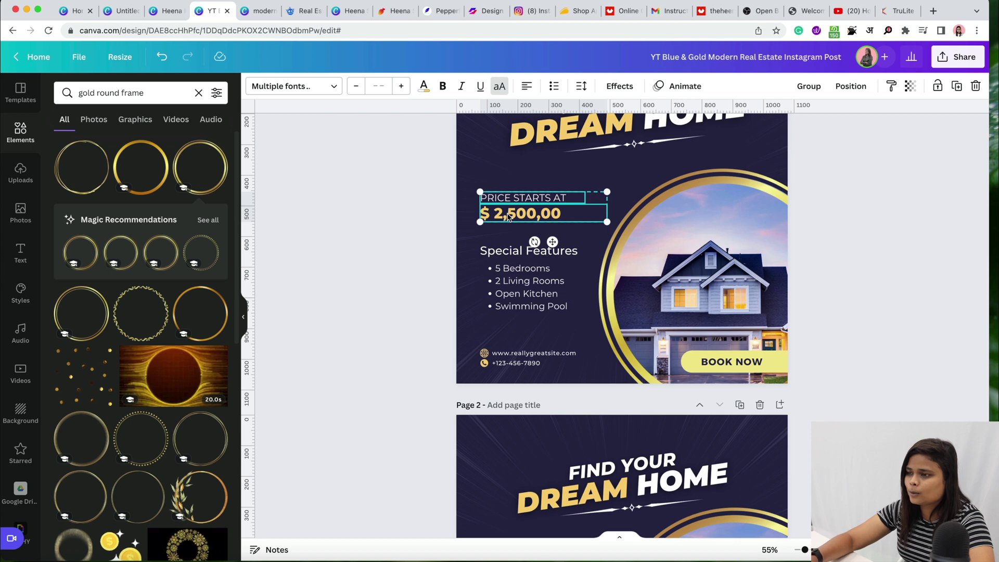
scroll(509, 217, "down", 4)
left_click(513, 316)
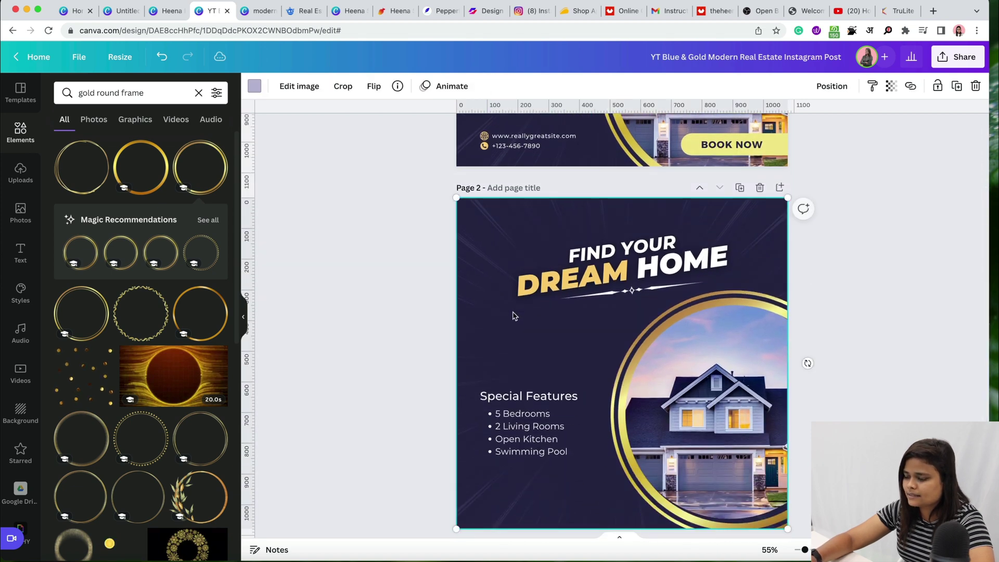
key("ctrl+v")
left_click(576, 327)
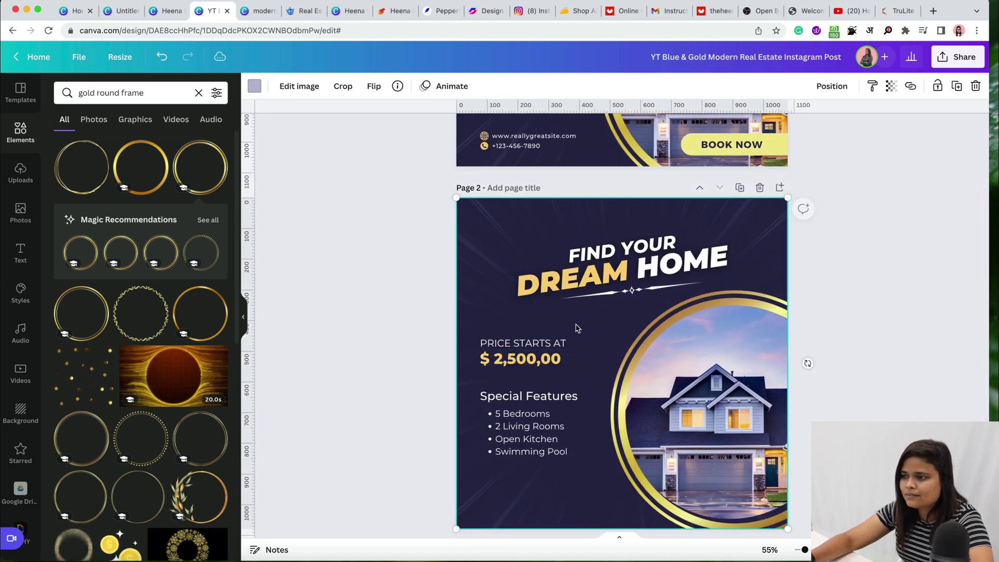
Step: Compare the font settings of the price label and the price amount on page 2
left_click(553, 343)
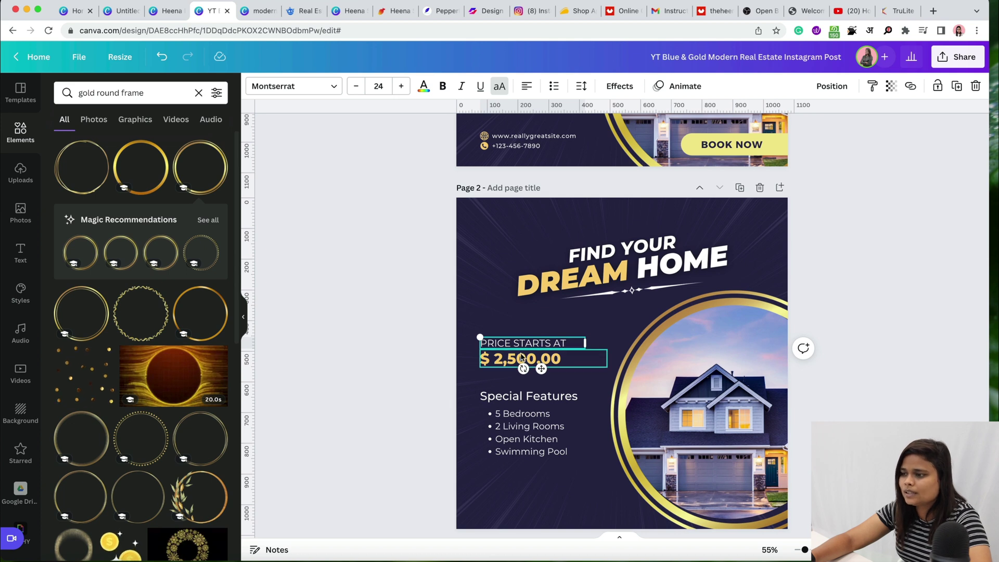
left_click(489, 363)
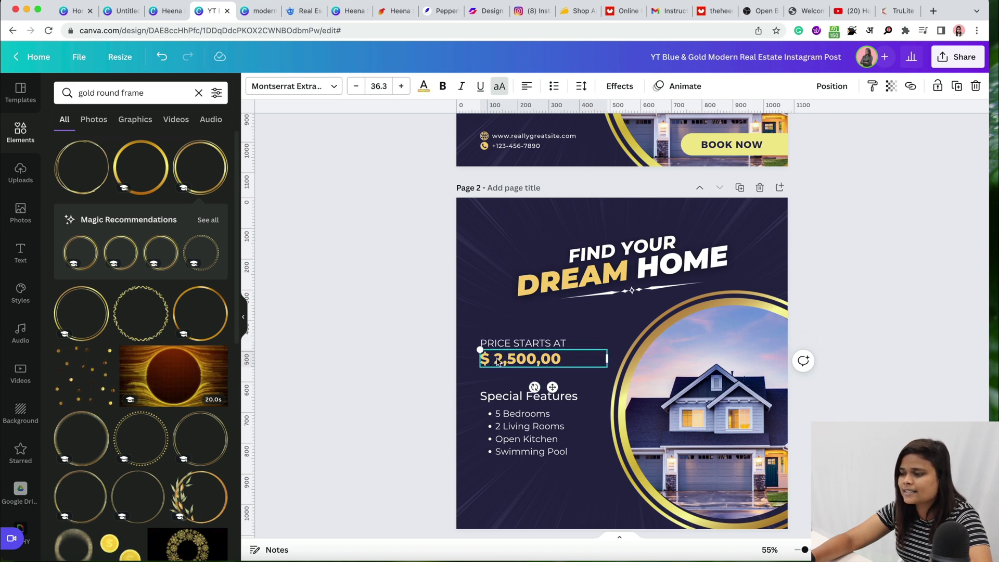
left_click(497, 347)
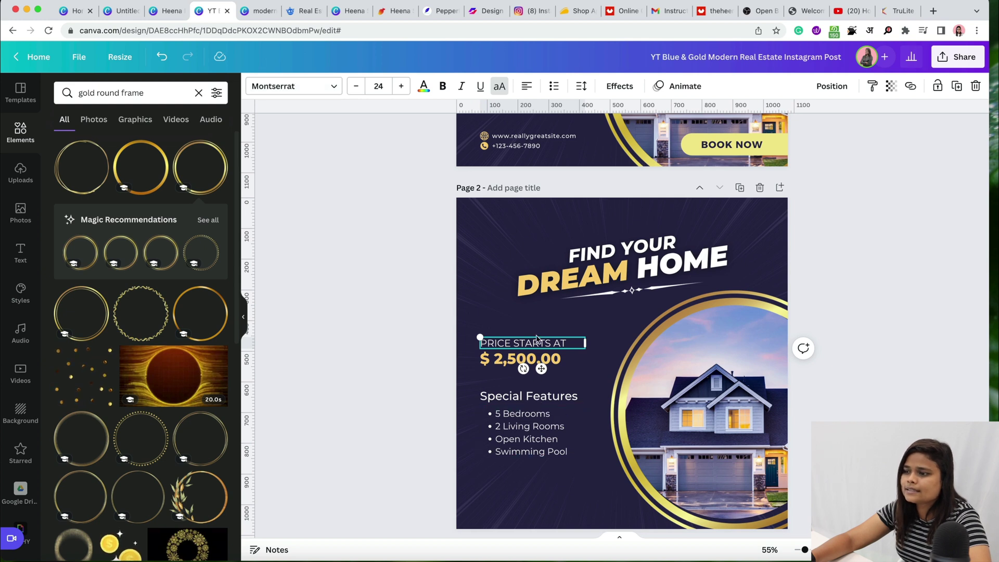
left_click(493, 366)
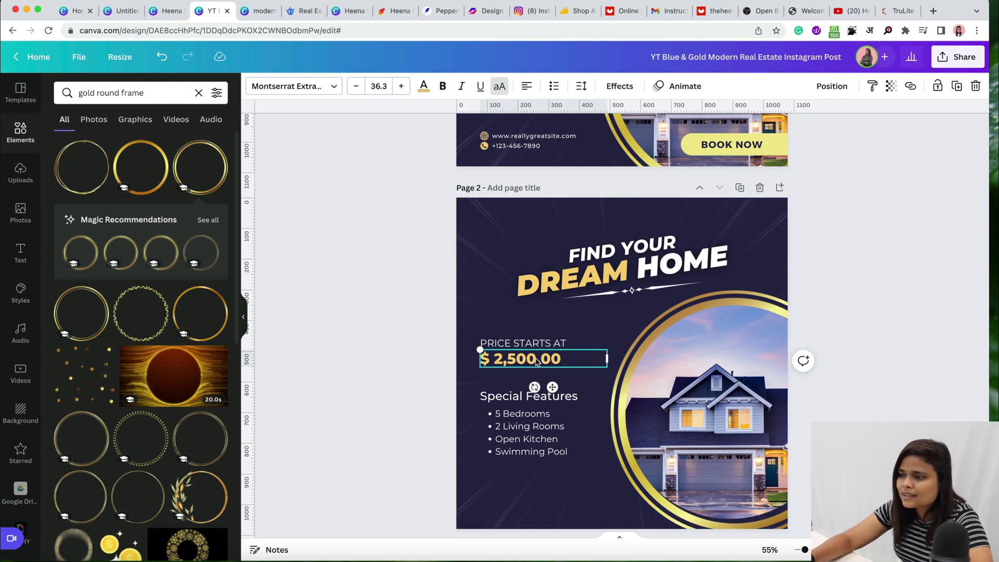
scroll(536, 362, "down", 2)
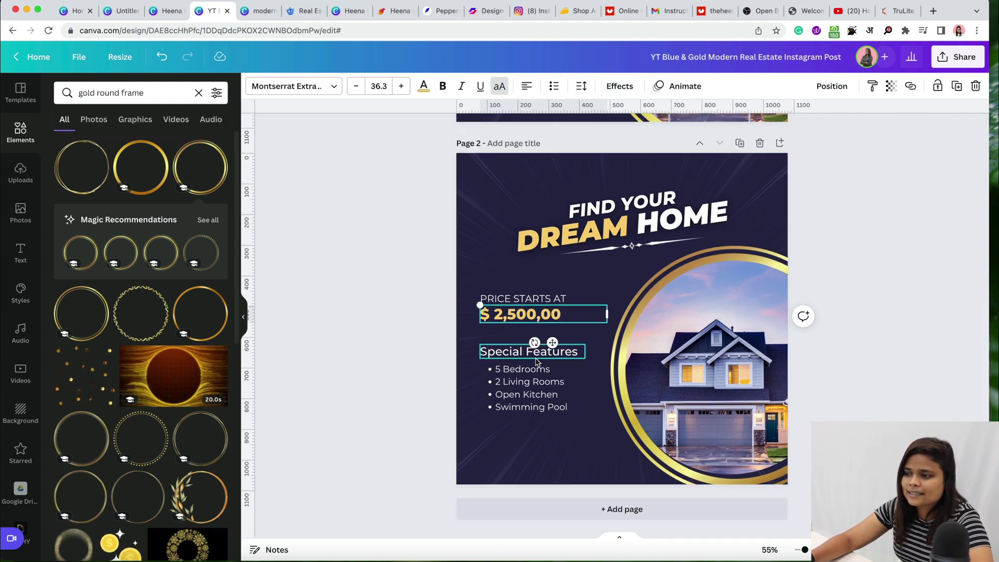
scroll(536, 361, "up", 3)
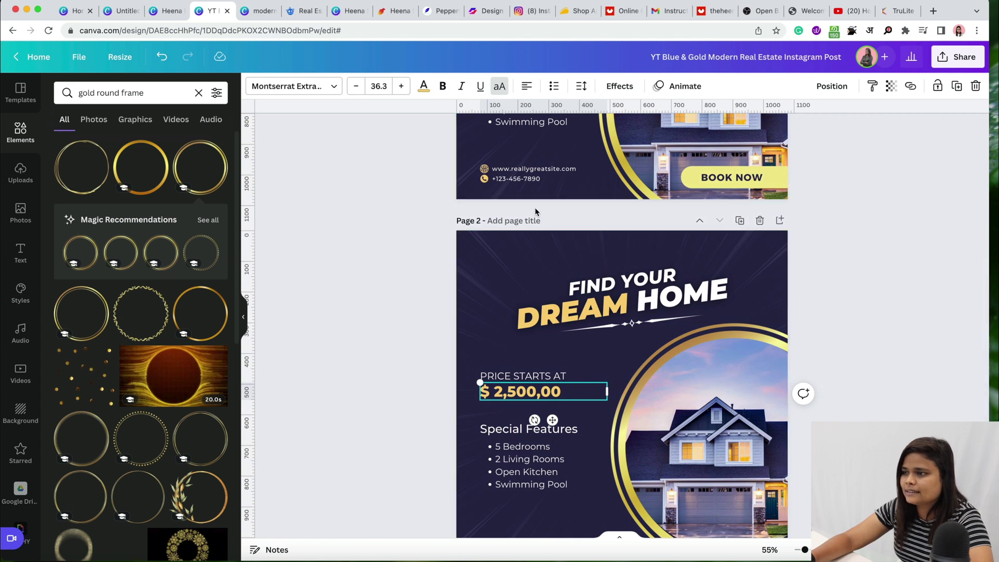
Step: Search the elements library for "shapes"
scroll(536, 211, "down", 2)
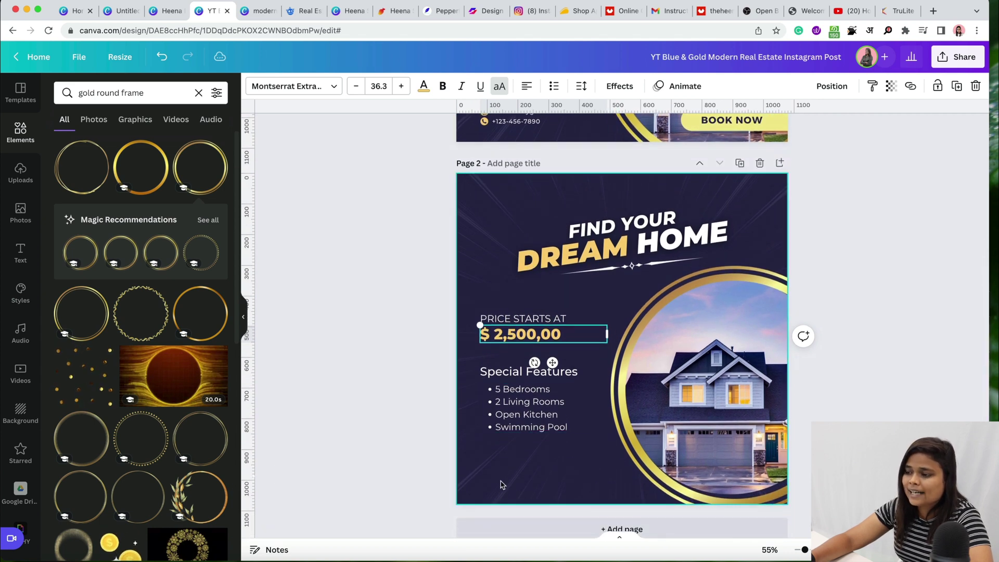
scroll(561, 468, "up", 2)
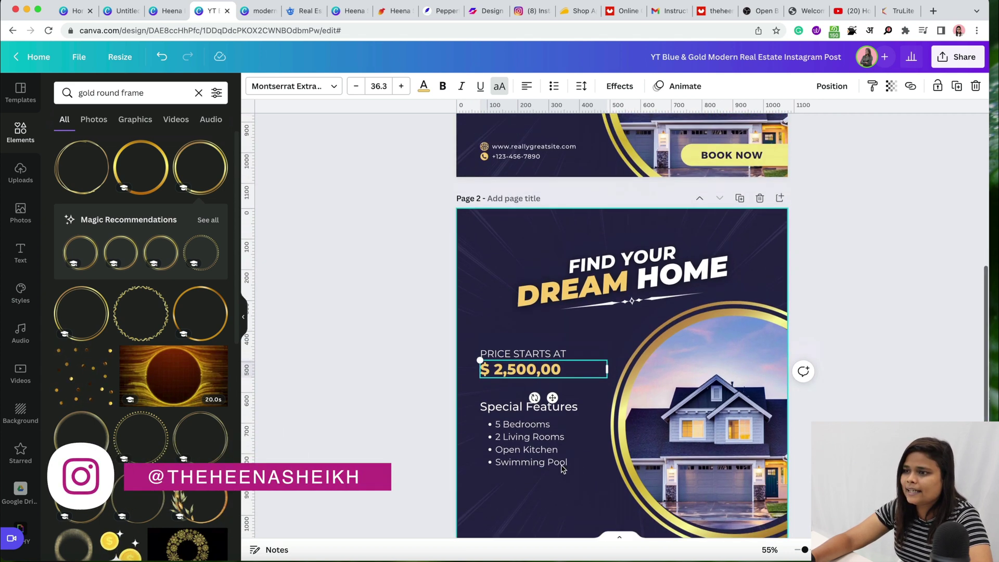
scroll(561, 468, "up", 1)
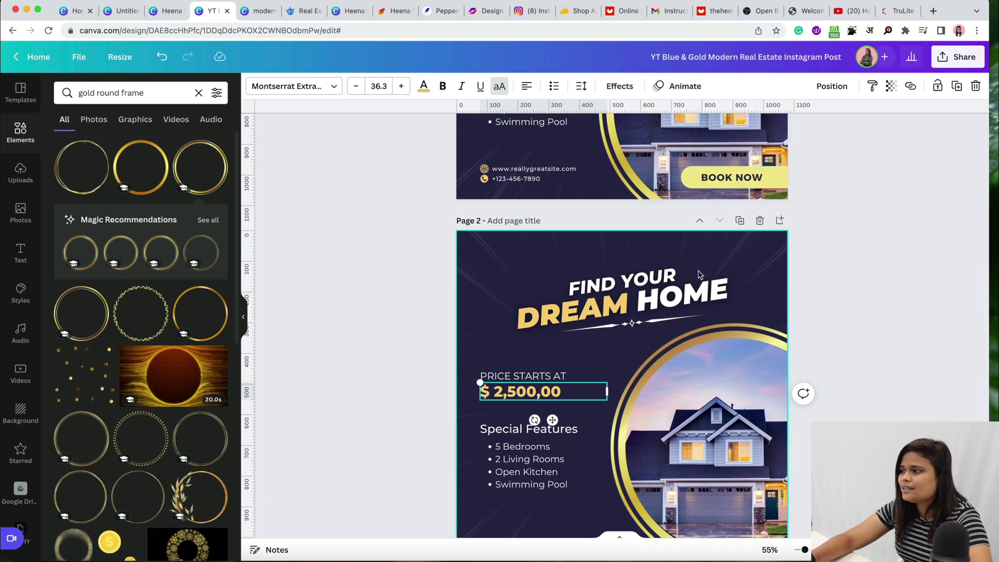
scroll(700, 279, "down", 3)
left_click(199, 93)
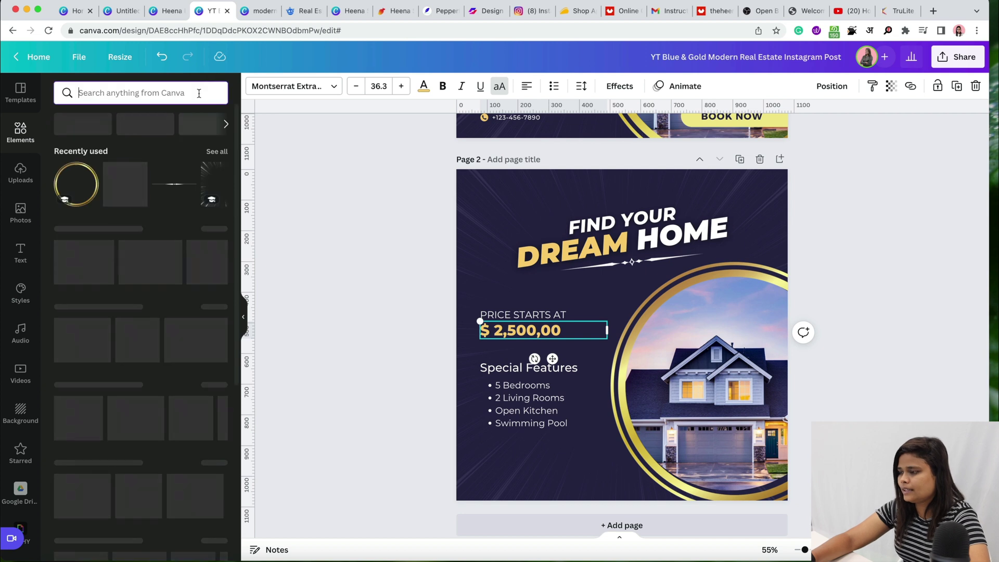
type("shapes")
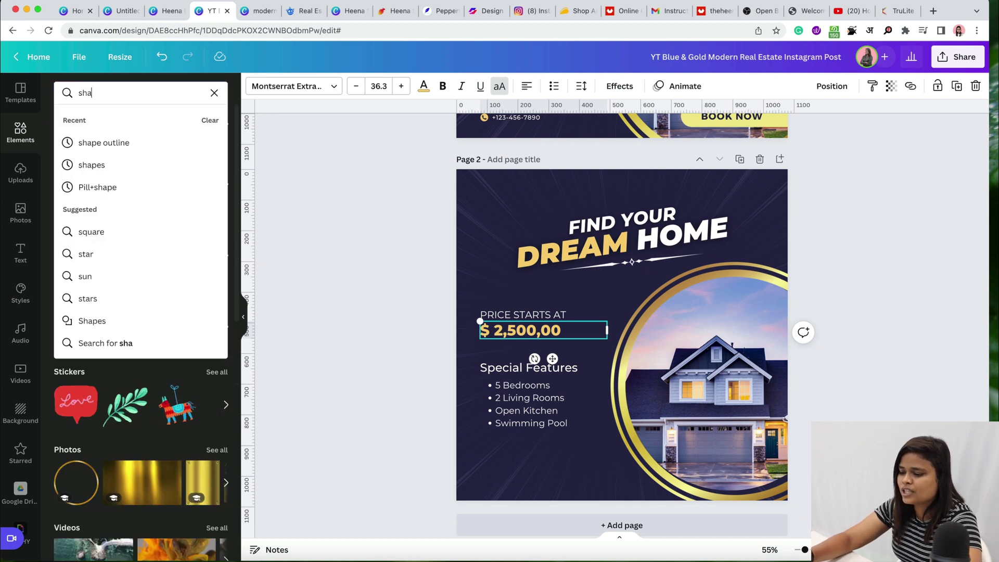
key("Return")
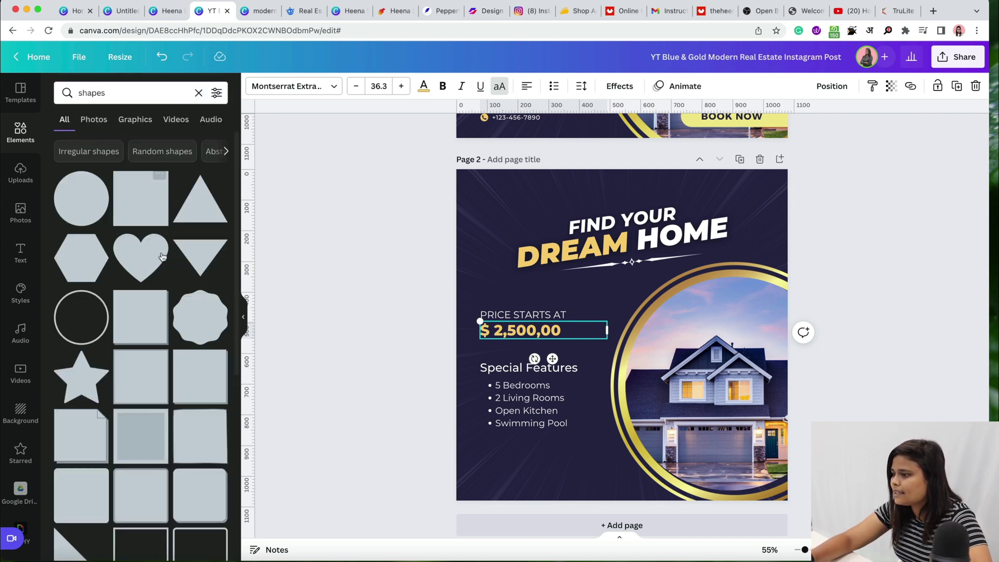
Step: Find the horizontal rounded cylinder shape among the results and add it to page 2
scroll(160, 283, "down", 5)
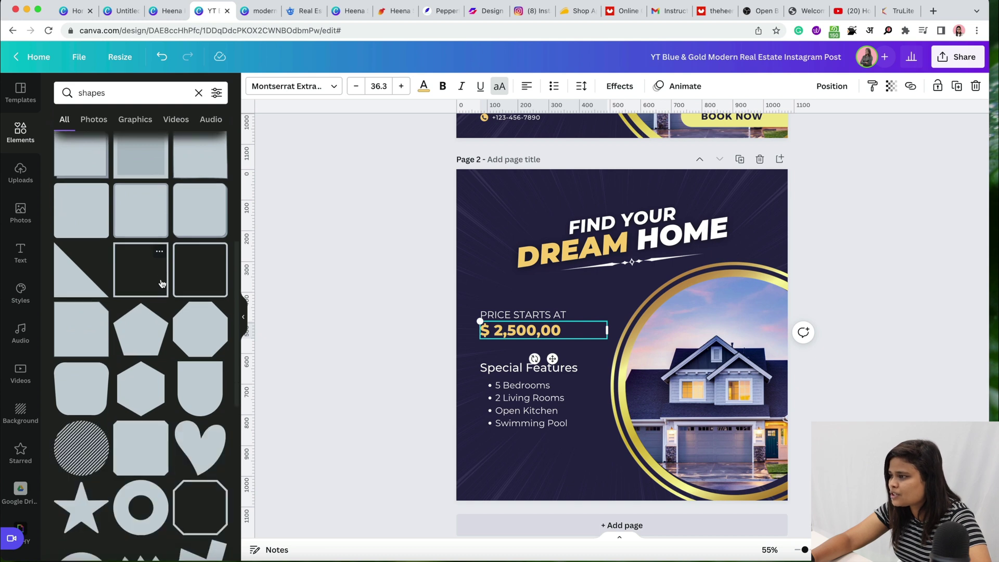
scroll(160, 283, "up", 5)
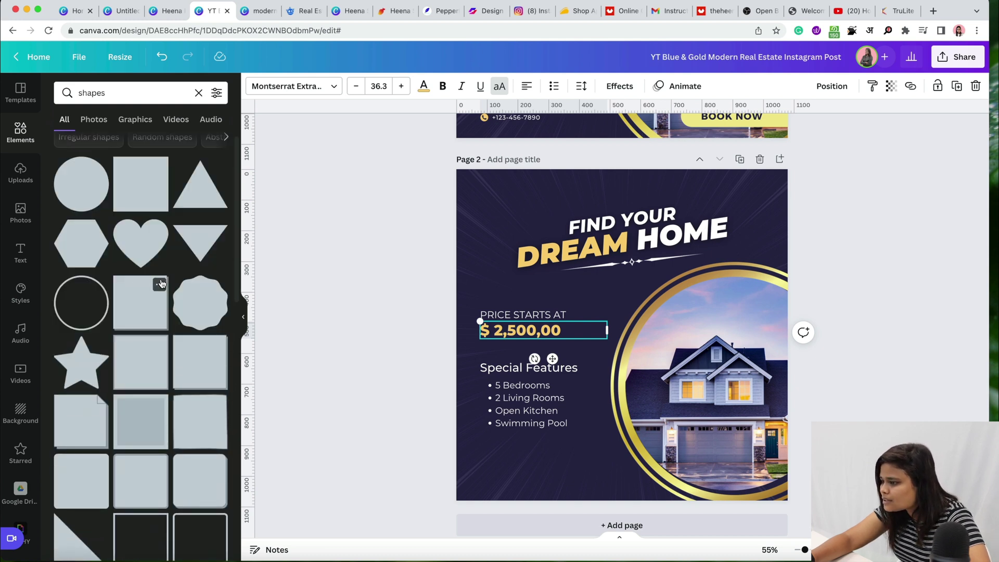
scroll(168, 314, "down", 5)
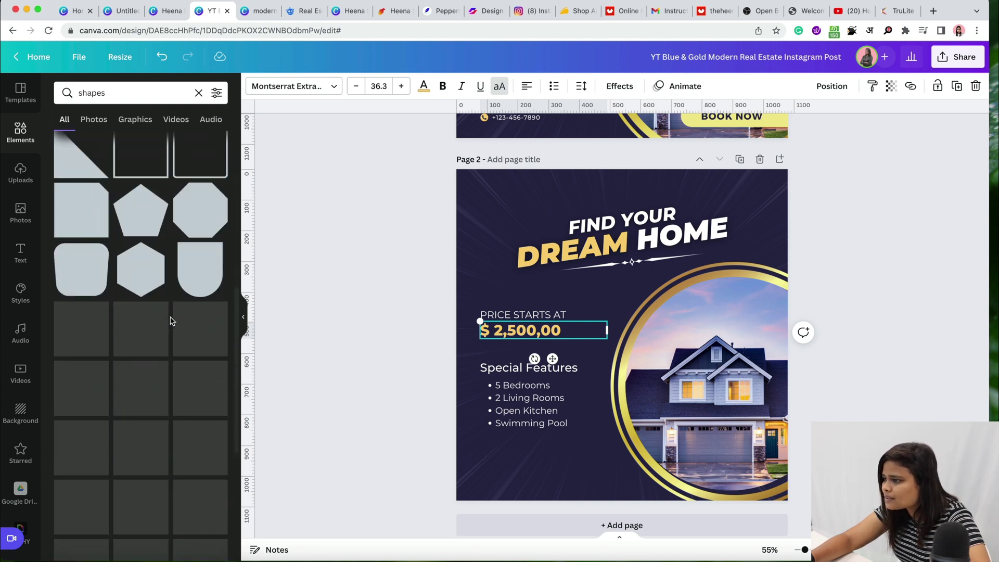
scroll(170, 320, "down", 5)
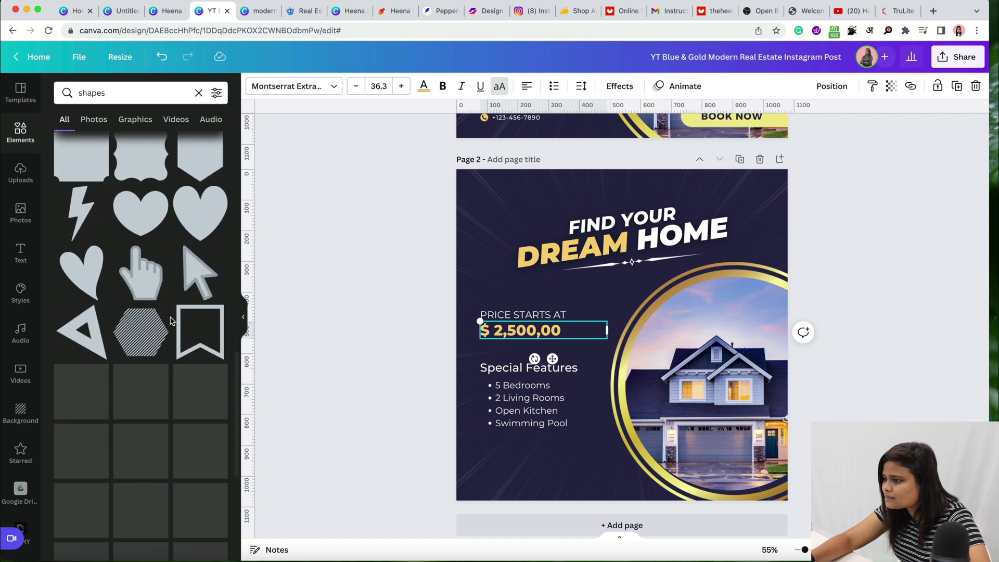
scroll(170, 321, "down", 5)
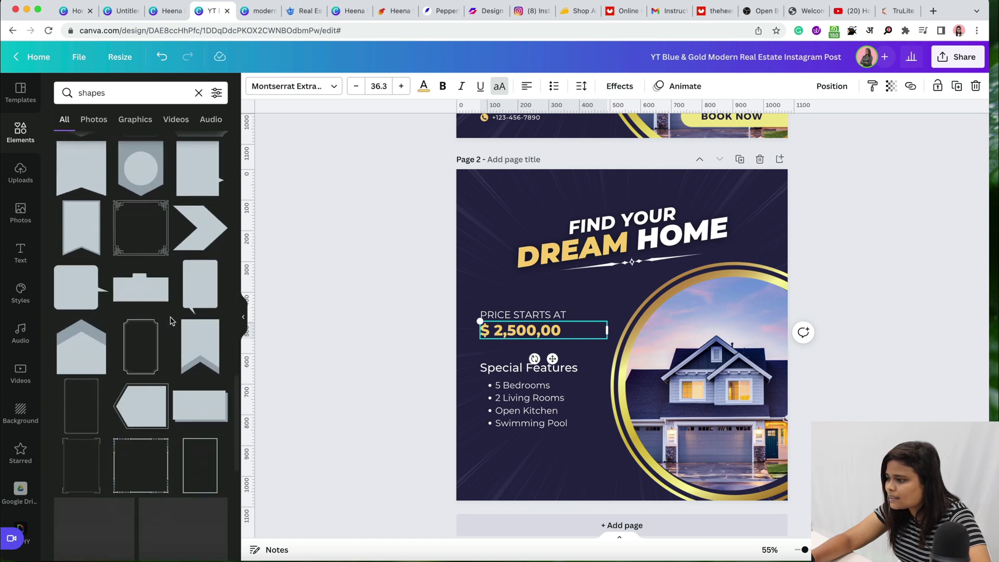
scroll(170, 320, "down", 4)
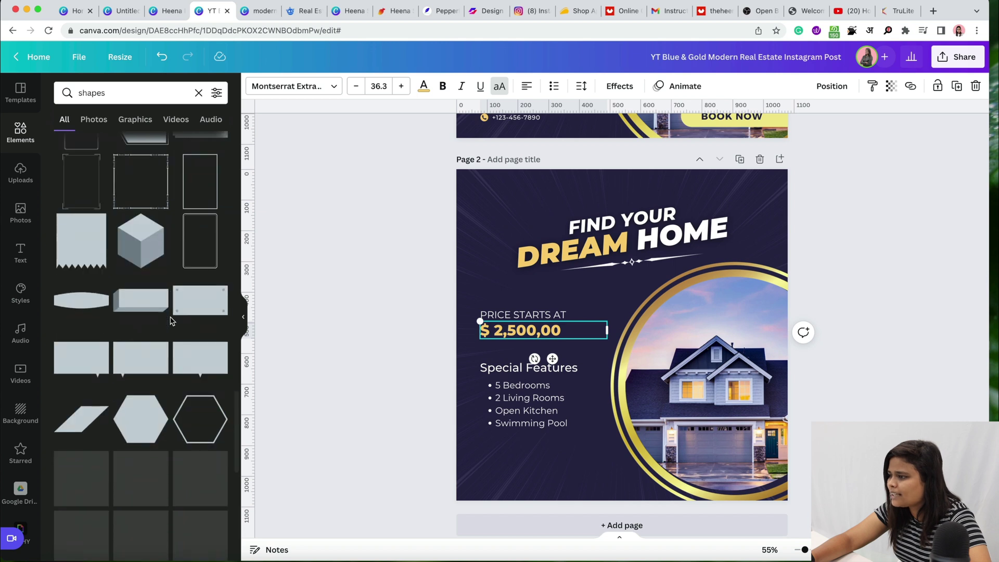
scroll(171, 320, "down", 3)
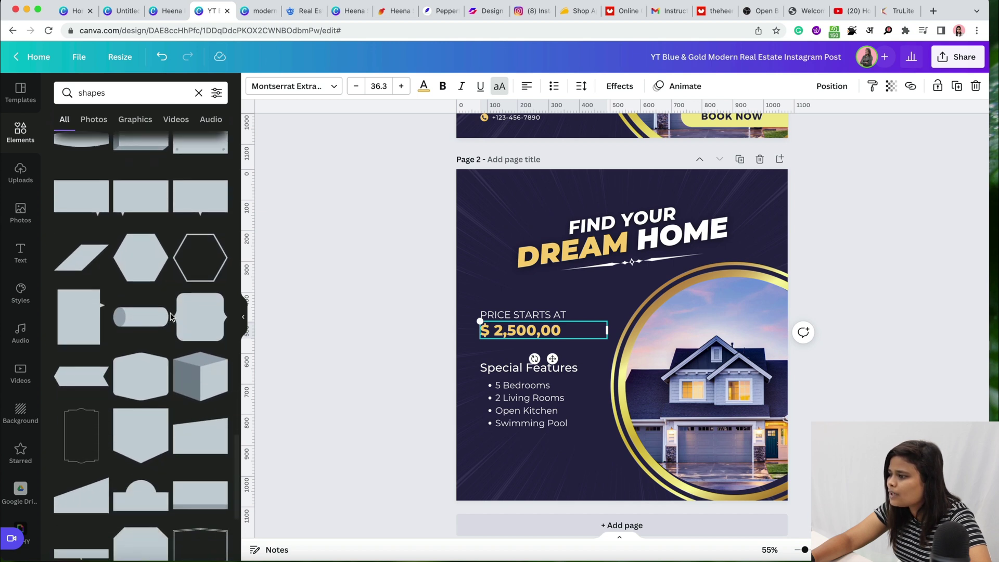
left_click(139, 318)
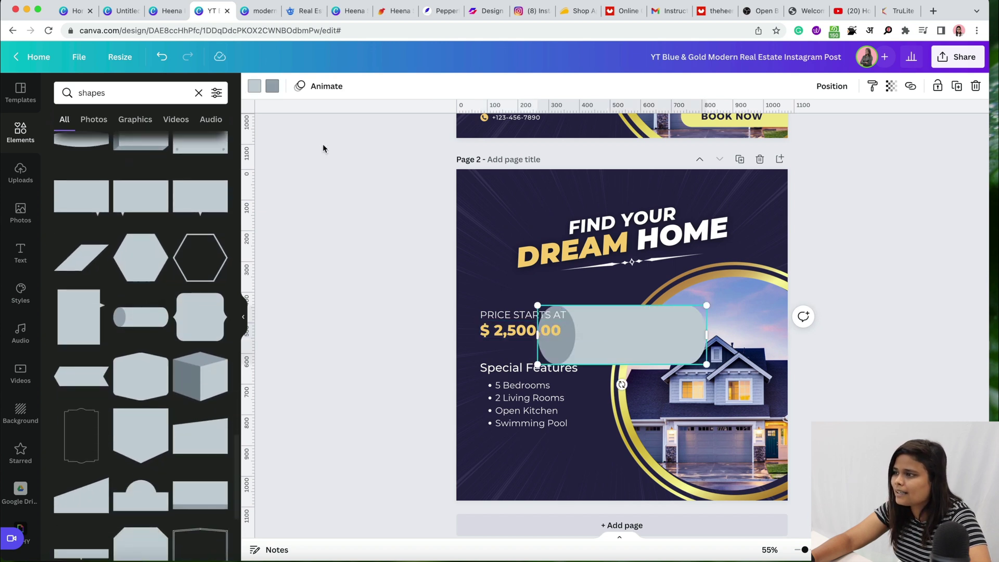
Step: Recolour both parts of the cylinder shape with the light yellow document colour
left_click(272, 86)
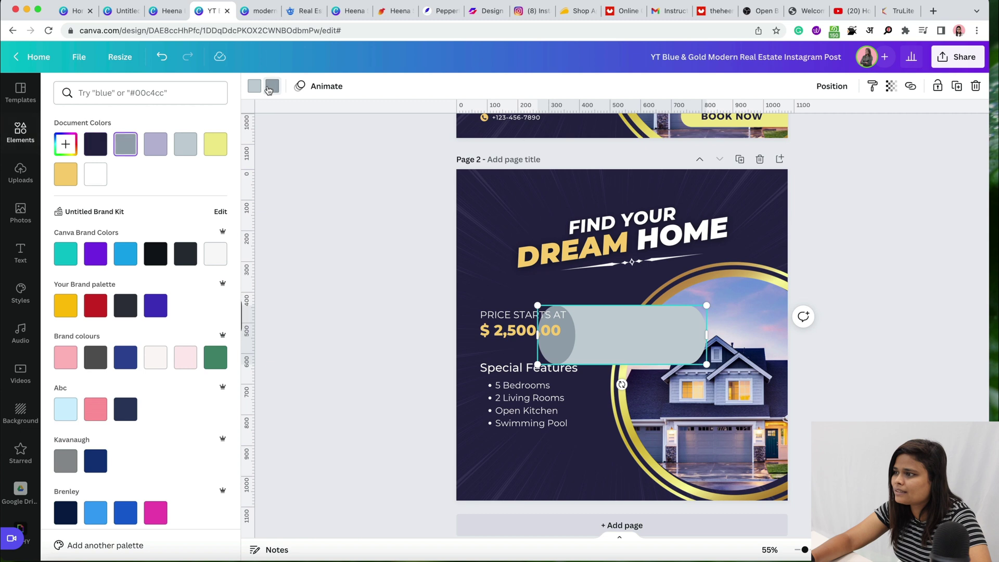
left_click(205, 149)
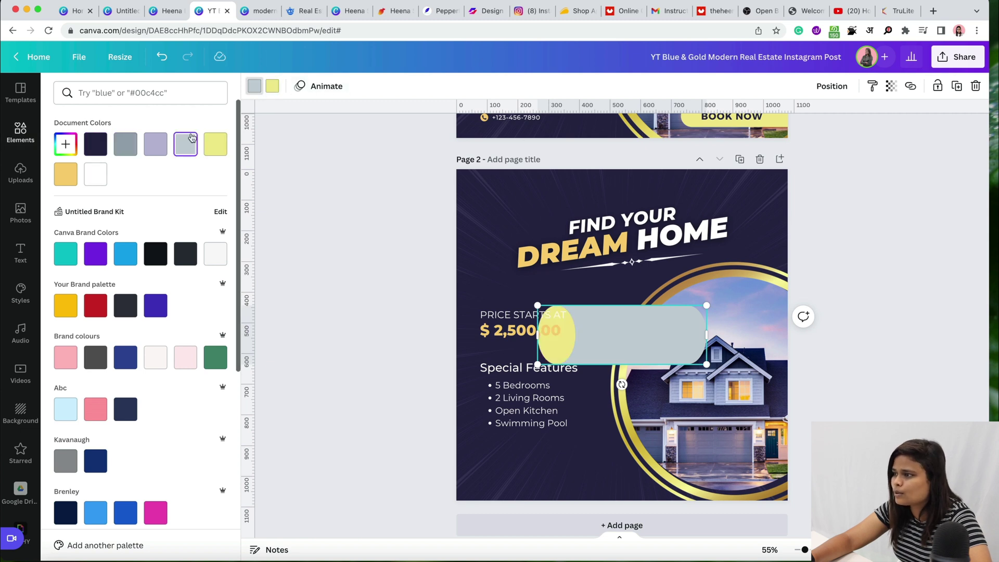
left_click(219, 146)
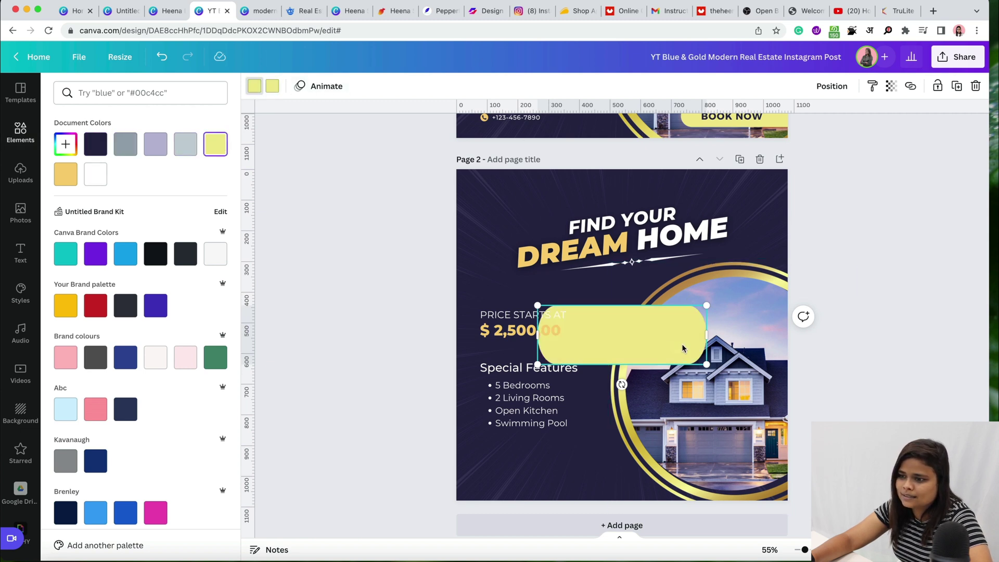
Step: Move the yellow shape over the lower part of the house photo, running off page 2's right edge, and shrink it to a slim button
left_click_drag(683, 348, 785, 411)
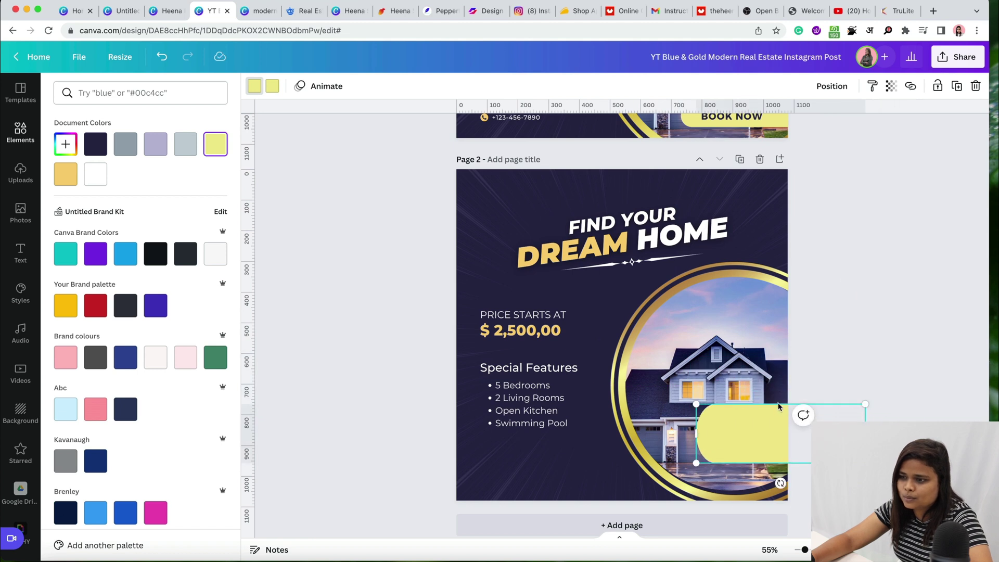
left_click_drag(863, 403, 810, 449)
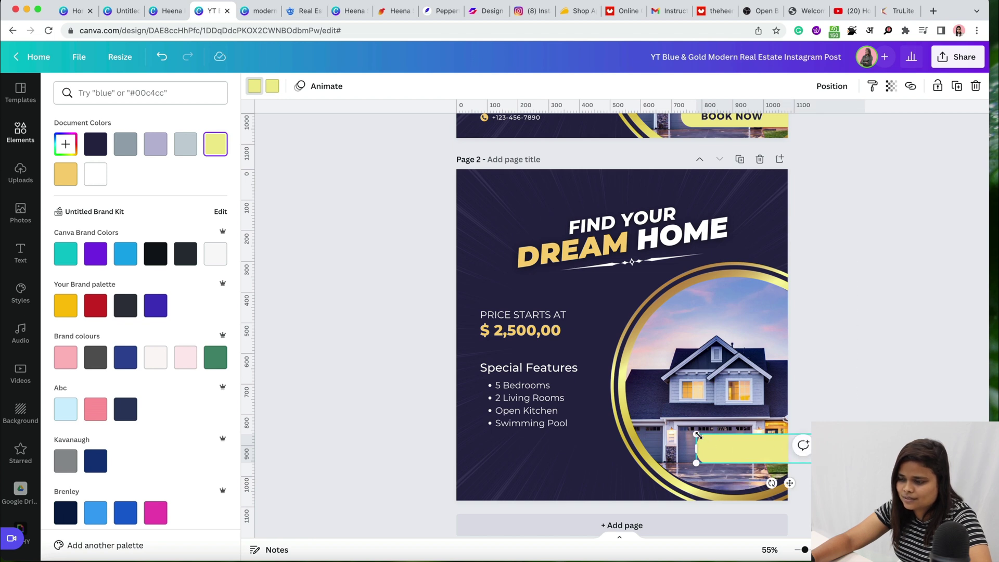
left_click_drag(698, 435, 746, 446)
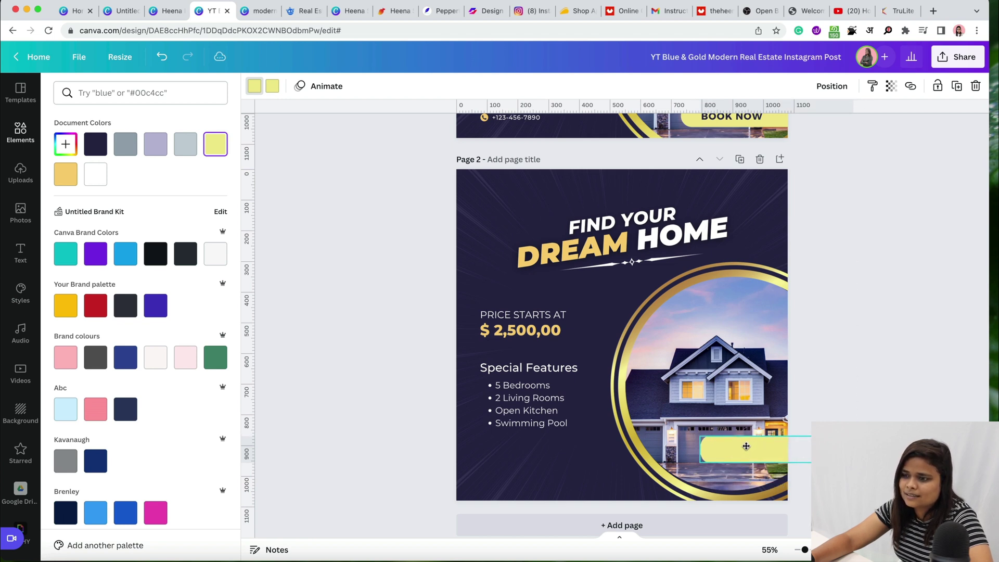
left_click(879, 386)
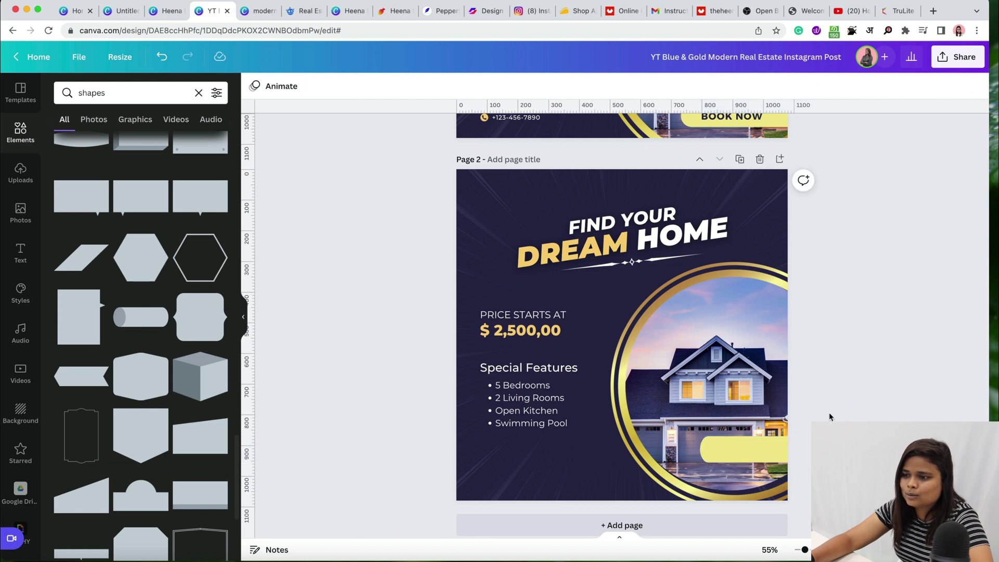
Step: Check the element information of the yellow shape behind page 1's "BOOK NOW" text
scroll(795, 424, "up", 3)
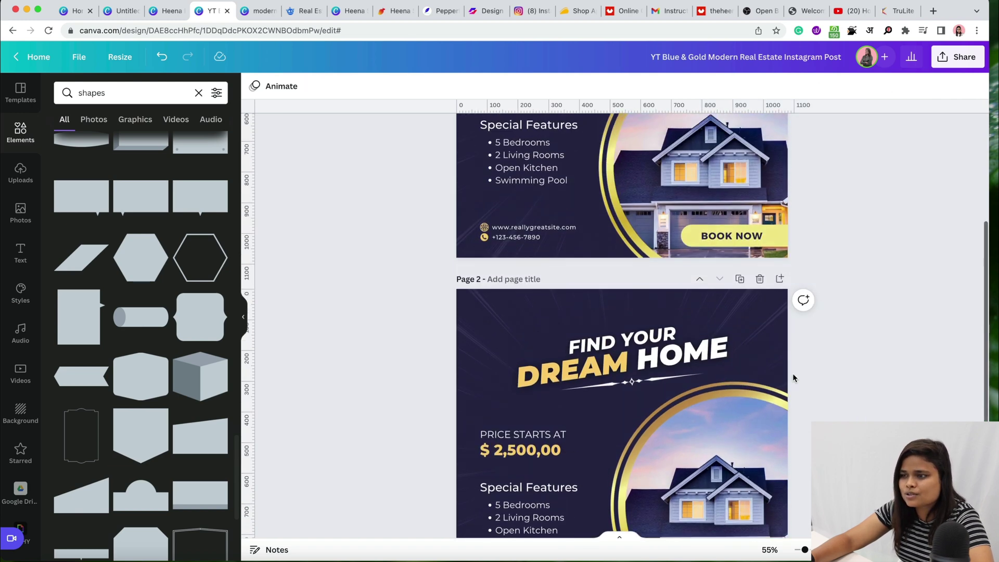
left_click(691, 239)
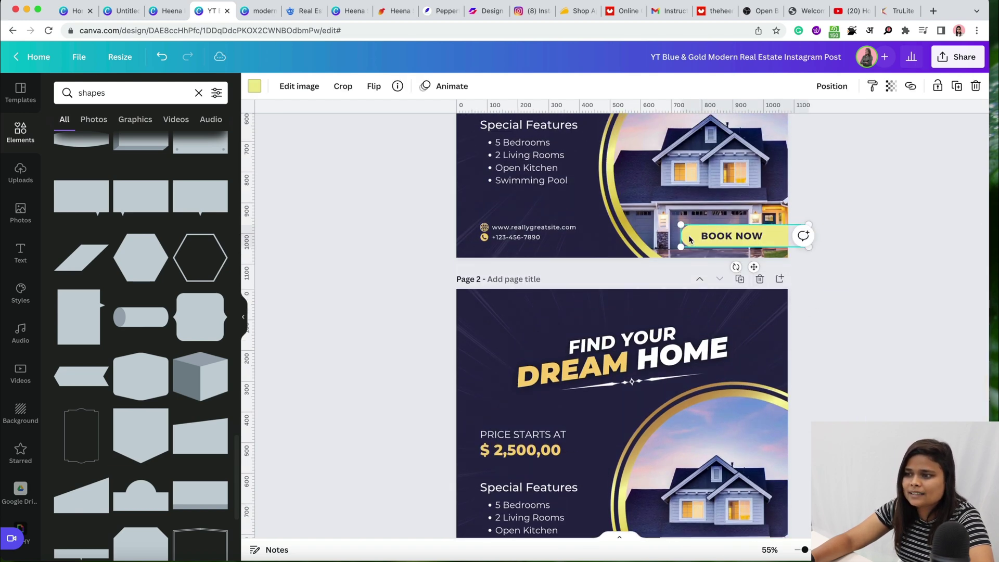
left_click(398, 87)
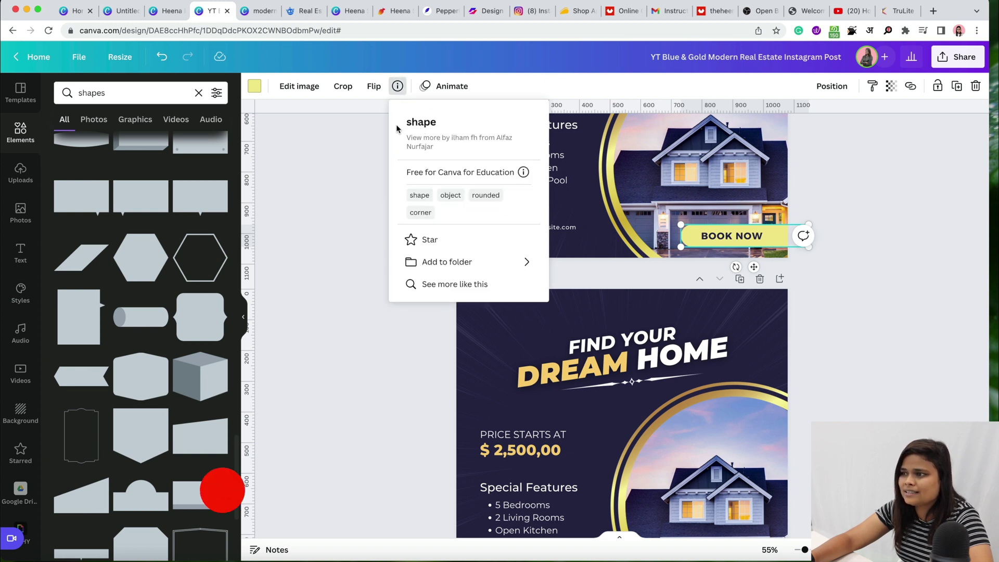
left_click(311, 240)
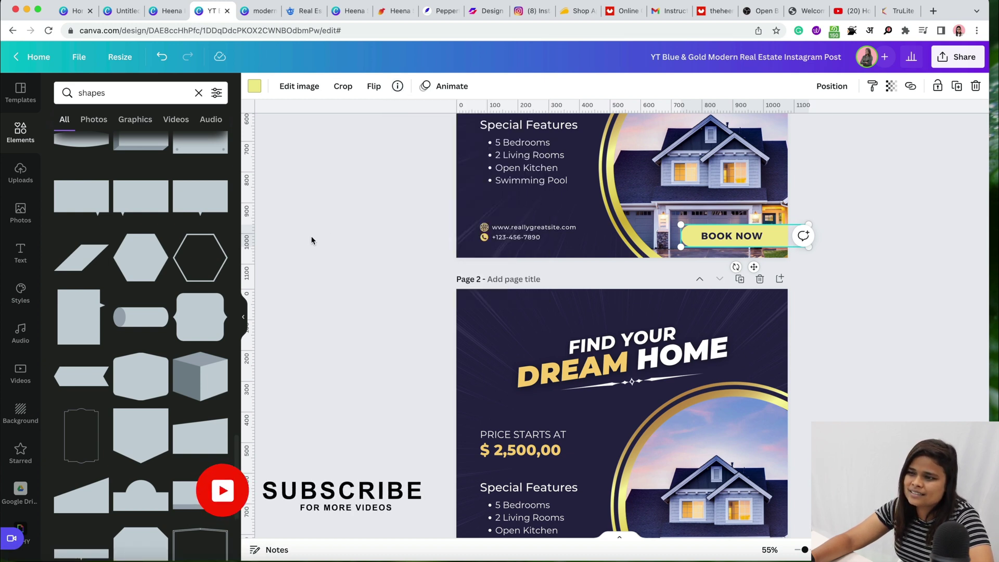
Step: Duplicate page 2's price amount onto the yellow button and change the copy's text to "BOOK NOW"
scroll(400, 259, "down", 3)
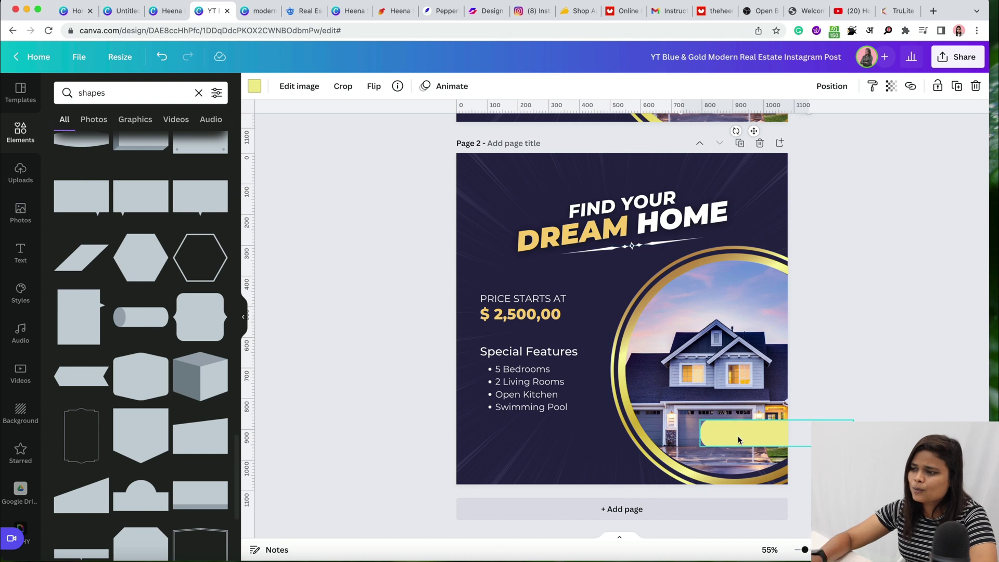
left_click(515, 318)
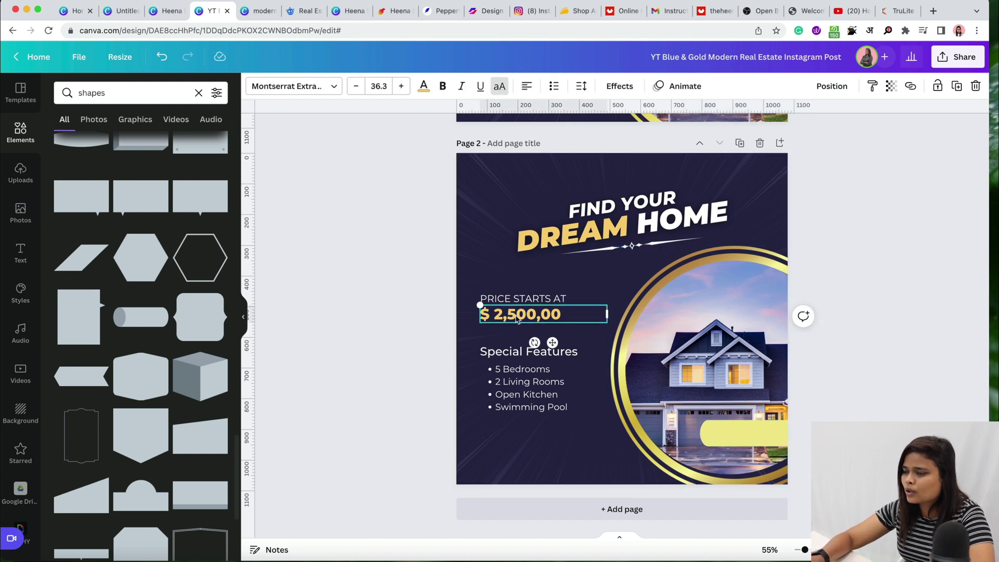
left_click_drag(514, 318, 736, 435)
double_click(737, 435)
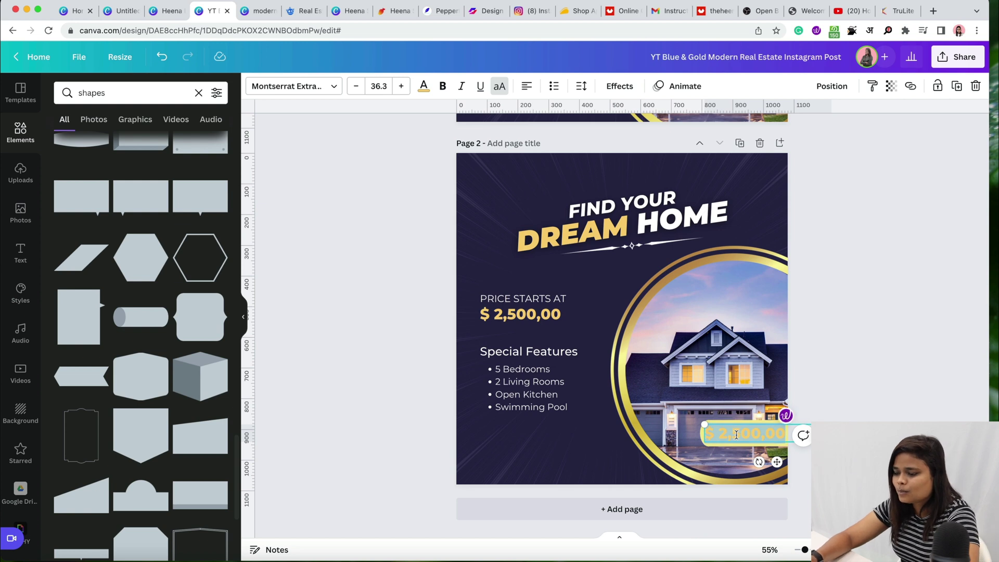
type("BOOK NOW")
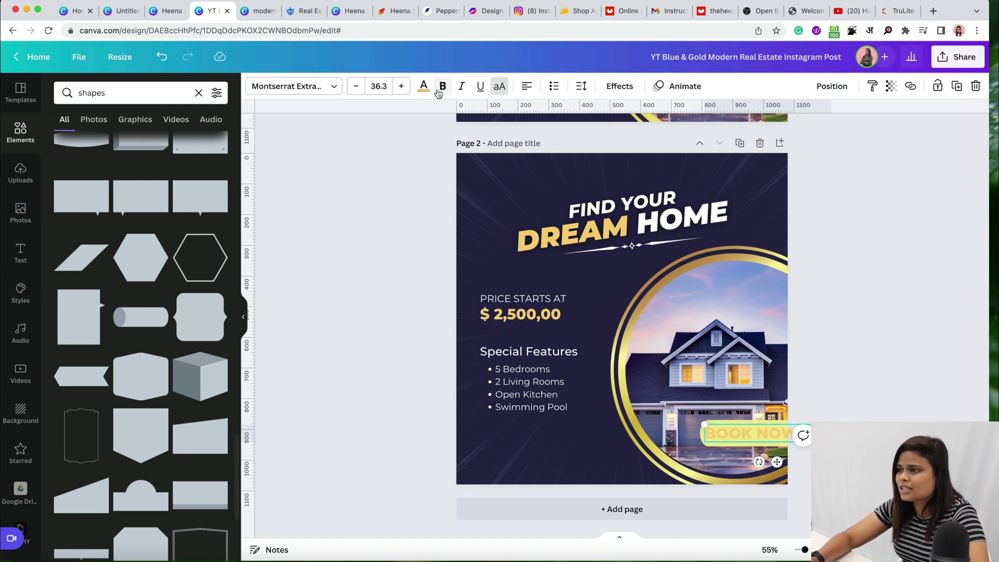
Step: Recolour the "BOOK NOW" text dark navy, reduce its font size to about 27.1 and centre it on the yellow button's visible part
left_click(423, 86)
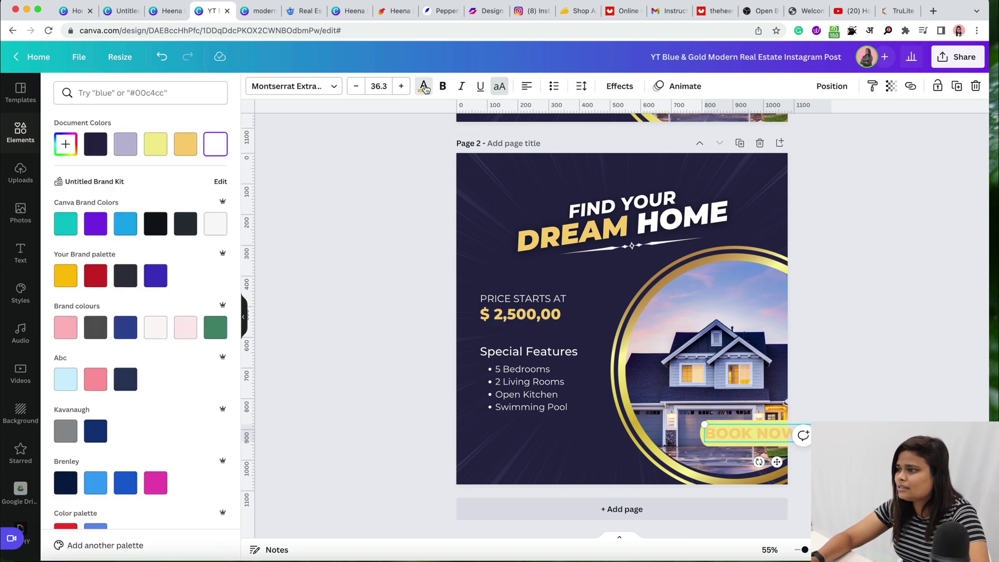
left_click(94, 140)
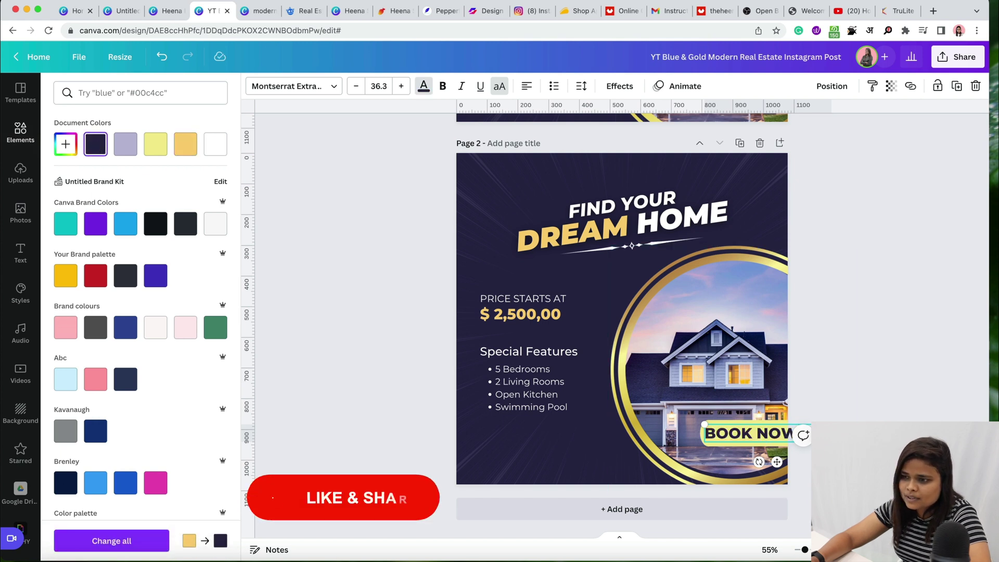
left_click_drag(835, 419, 797, 431)
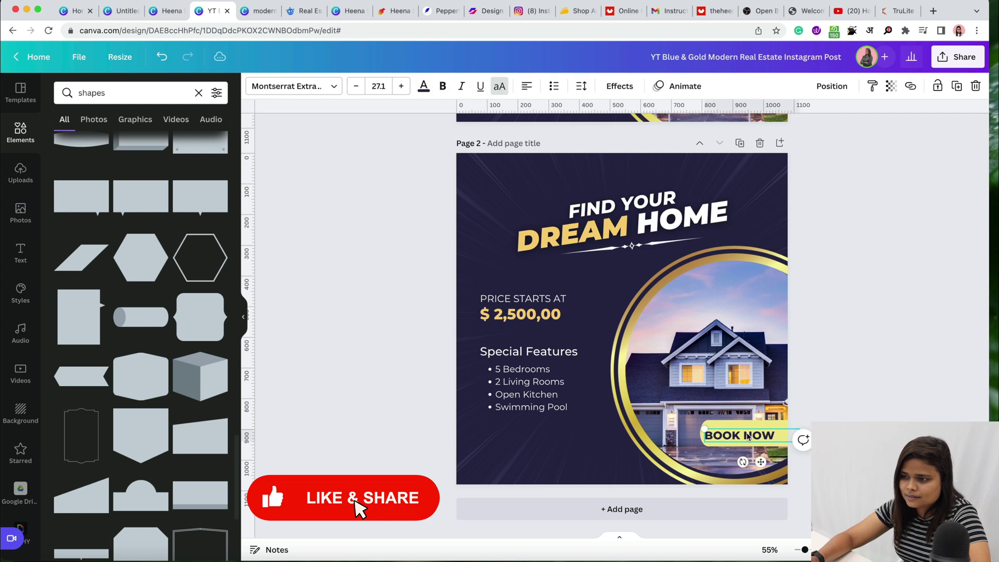
left_click_drag(746, 435, 753, 433)
left_click(869, 364)
Step: Copy the website and phone lines with their globe and phone icons from page 1 to the same spot on page 2
scroll(869, 364, "up", 3)
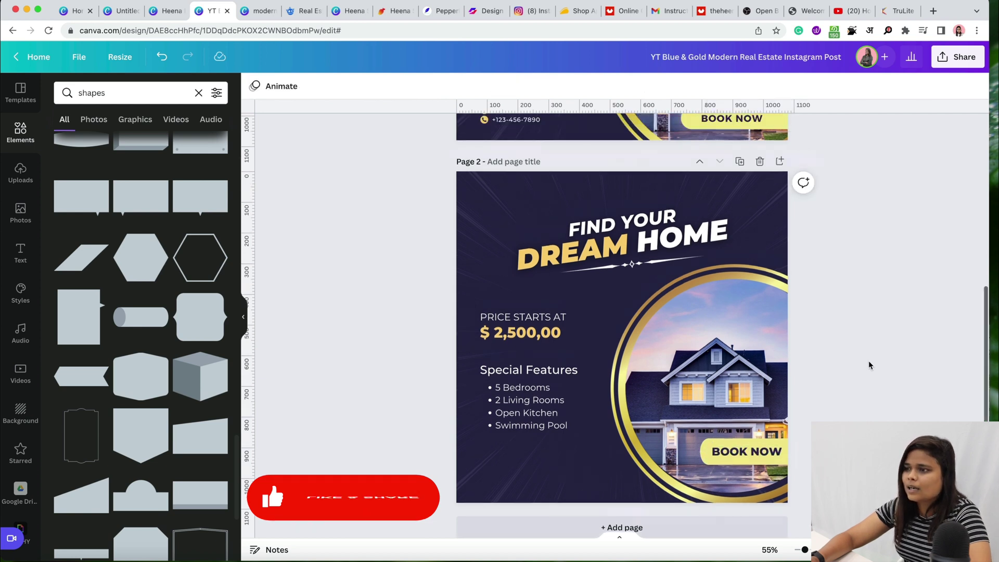
left_click(507, 254)
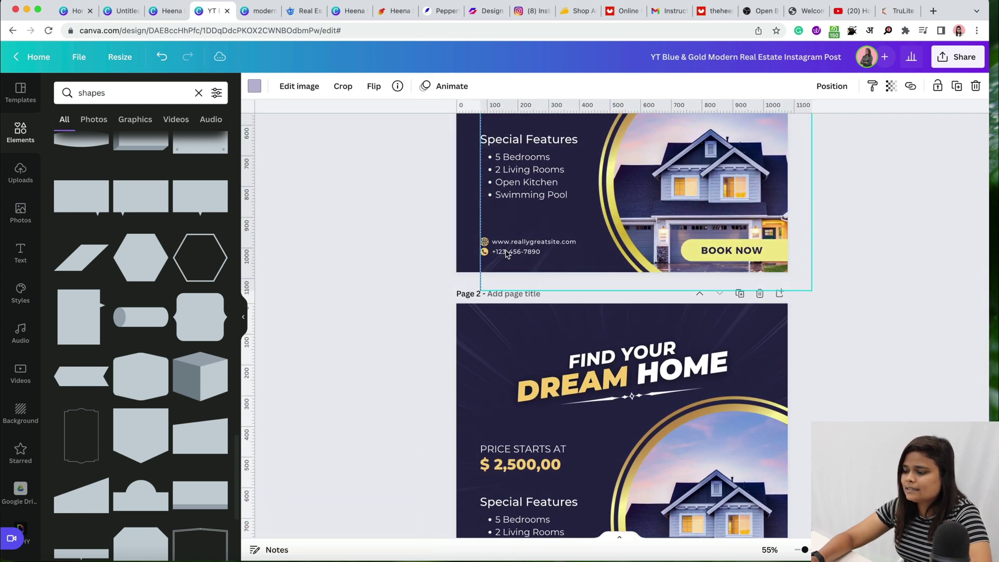
key("ctrl+z")
left_click(484, 242)
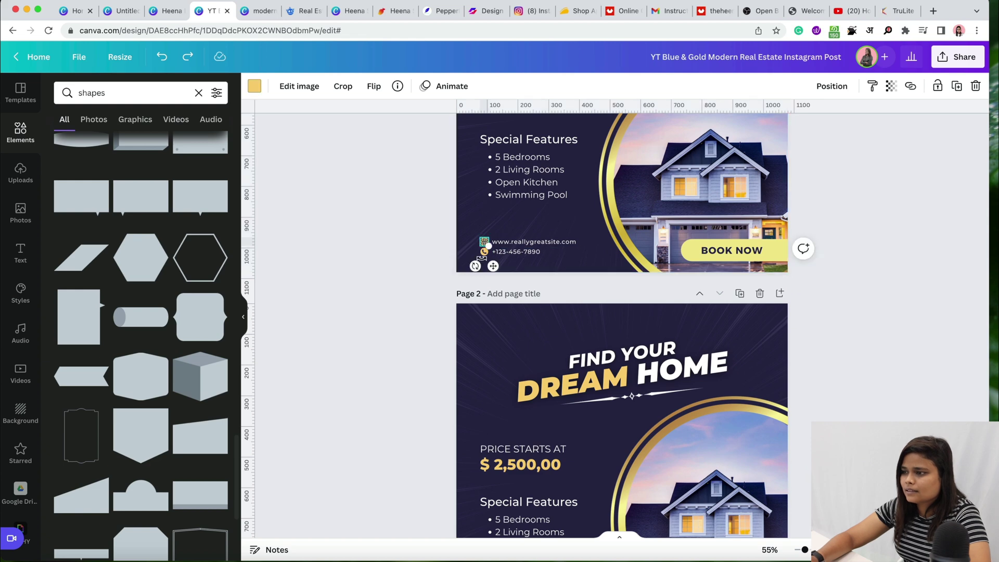
left_click(484, 252, "shift")
left_click(513, 252, "shift")
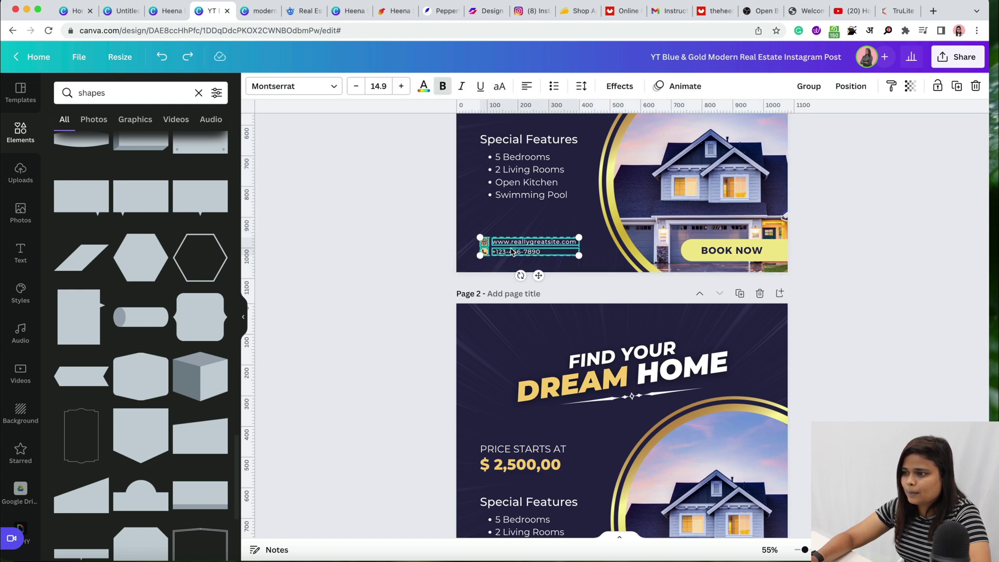
scroll(515, 255, "down", 5)
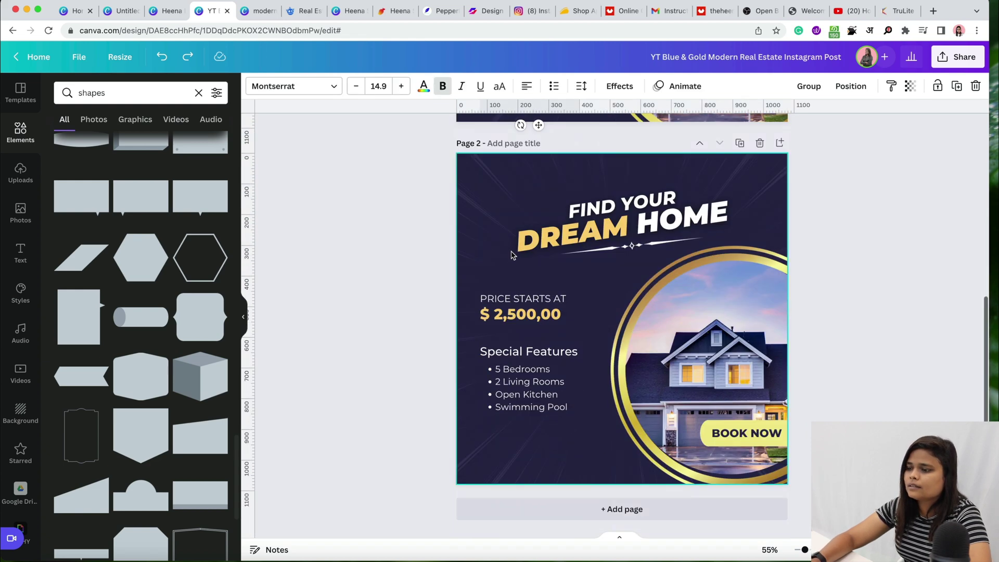
left_click(520, 472)
key("ctrl+v")
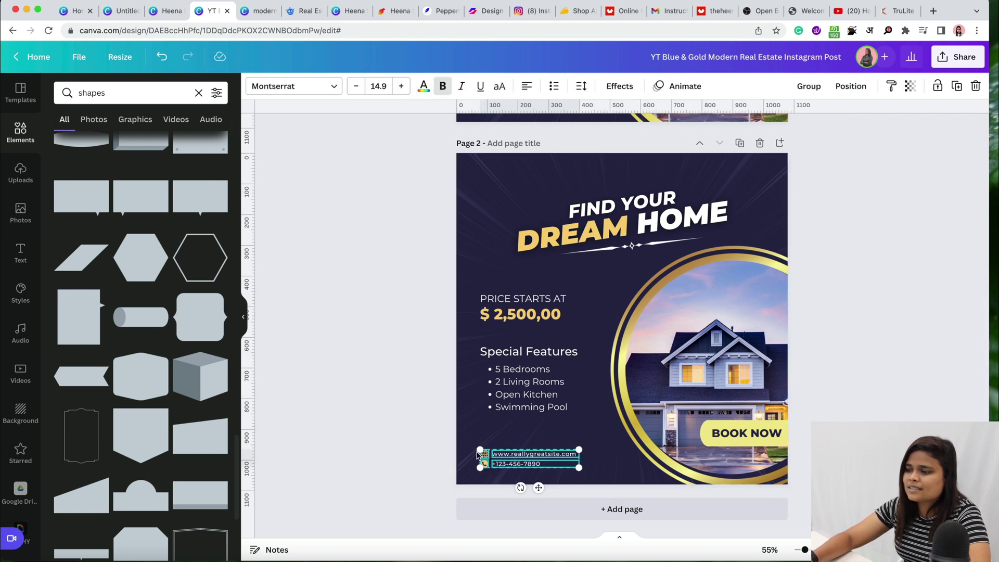
Step: Search the elements library for "web" to find globe icons like the one beside the website address
left_click(454, 456)
left_click(485, 455)
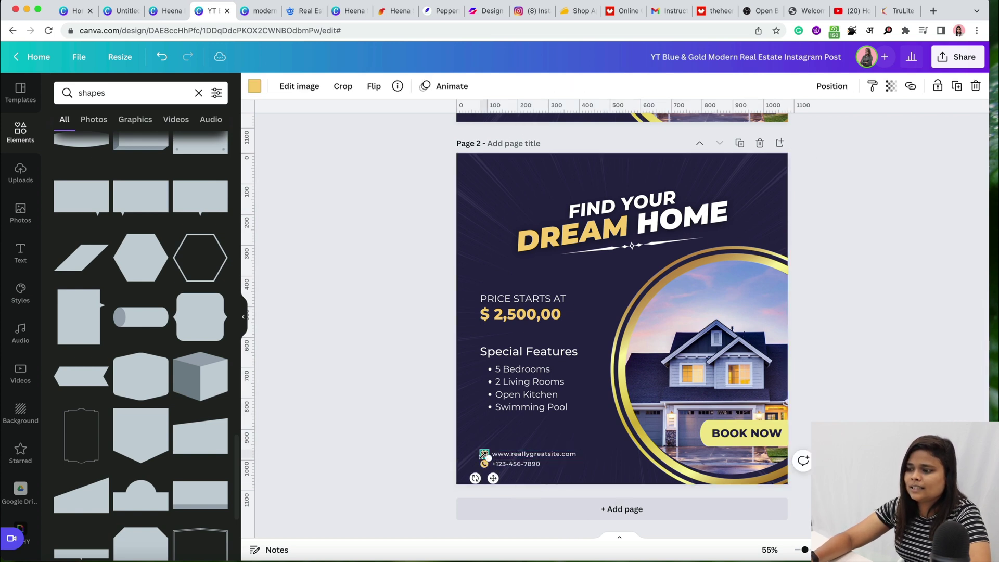
left_click(359, 331)
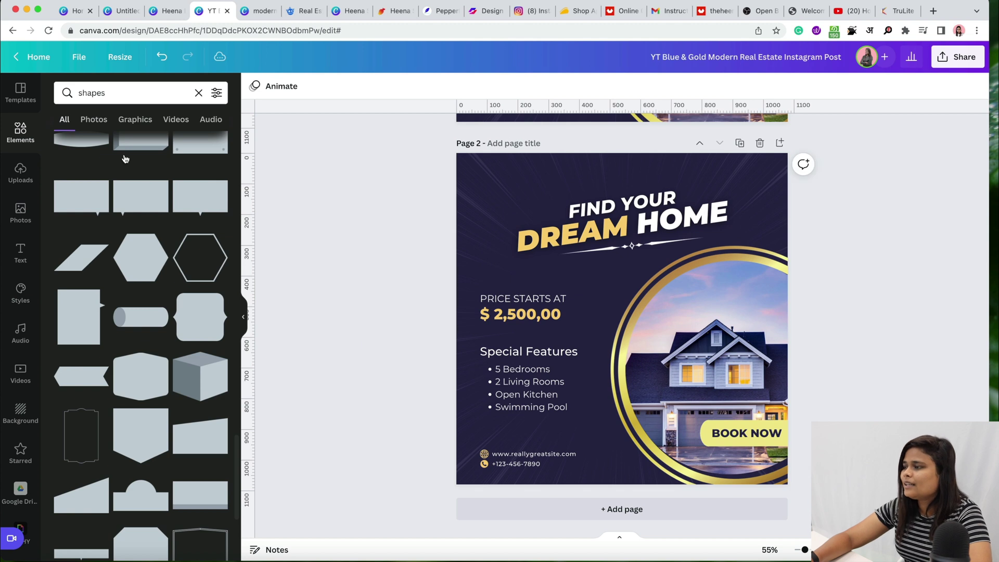
left_click(92, 97)
double_click(77, 92)
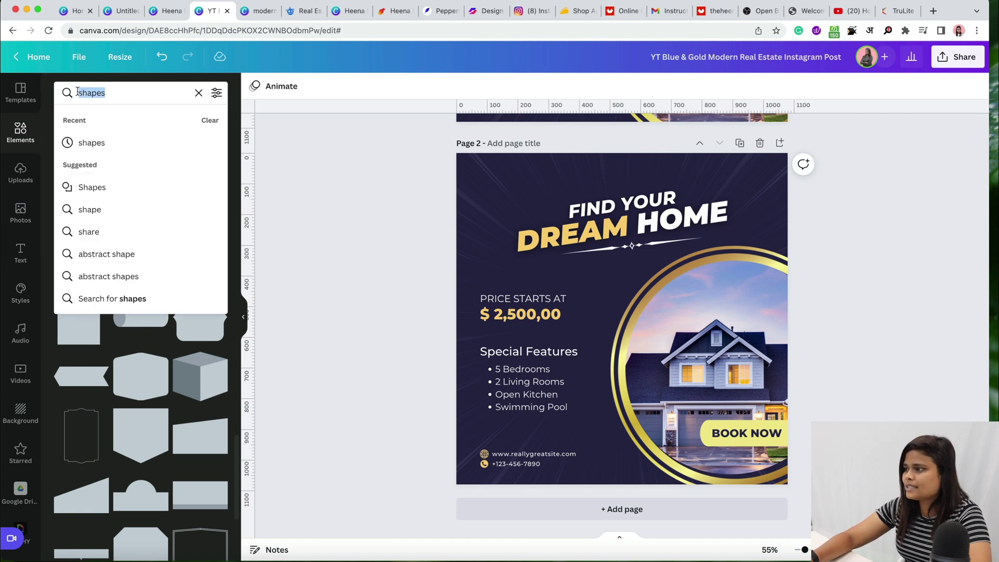
type("web")
key("Return")
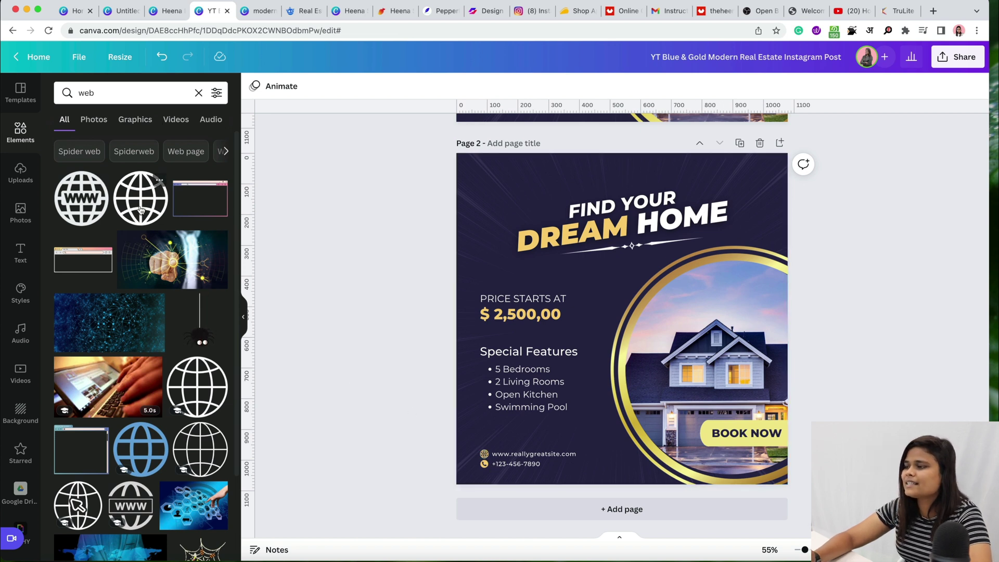
left_click(519, 457)
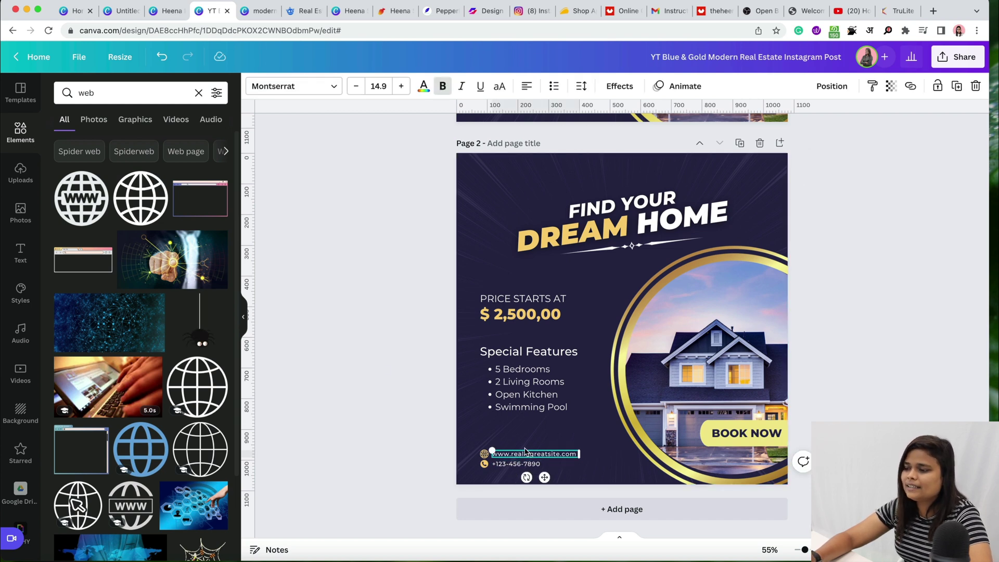
left_click(501, 465)
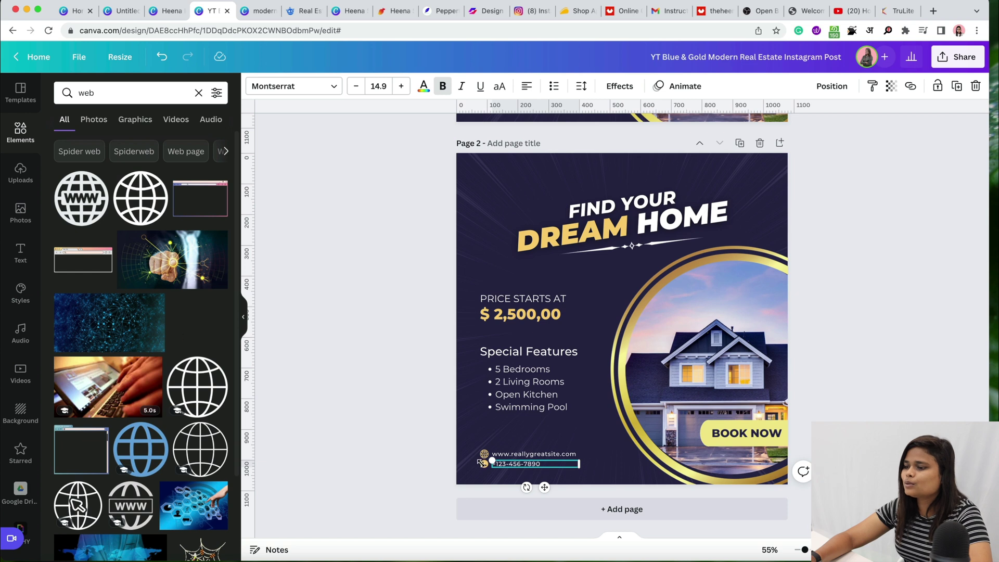
left_click(457, 439)
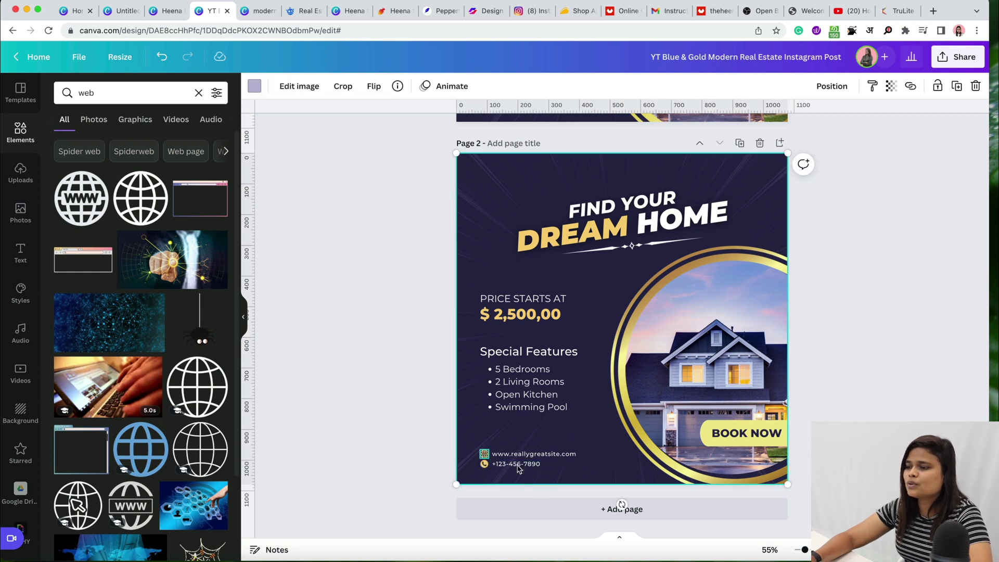
left_click(484, 464)
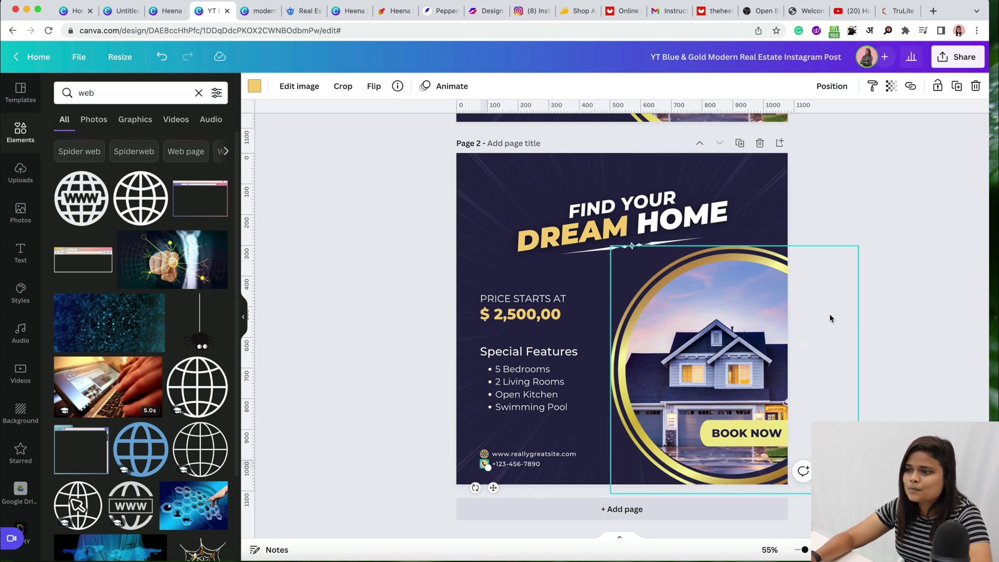